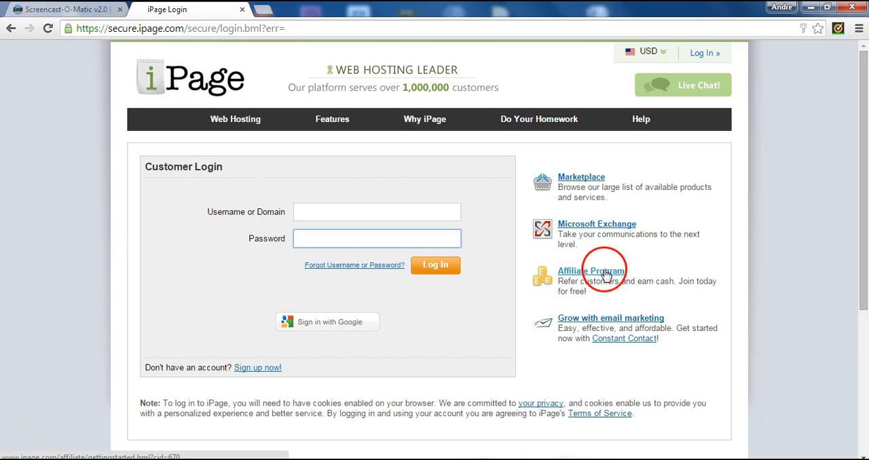
Log in to the iPage customer area with the username creatingblog and the account password.
key(ctrl+v)
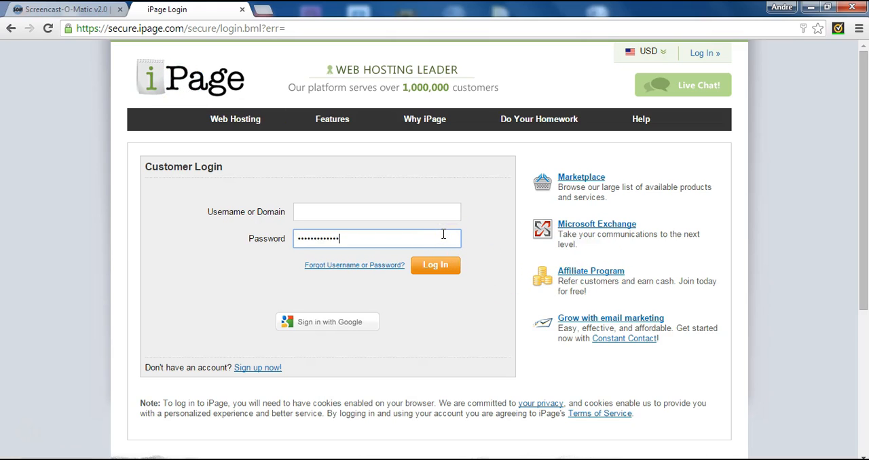
click(436, 212)
text(creatingblog)
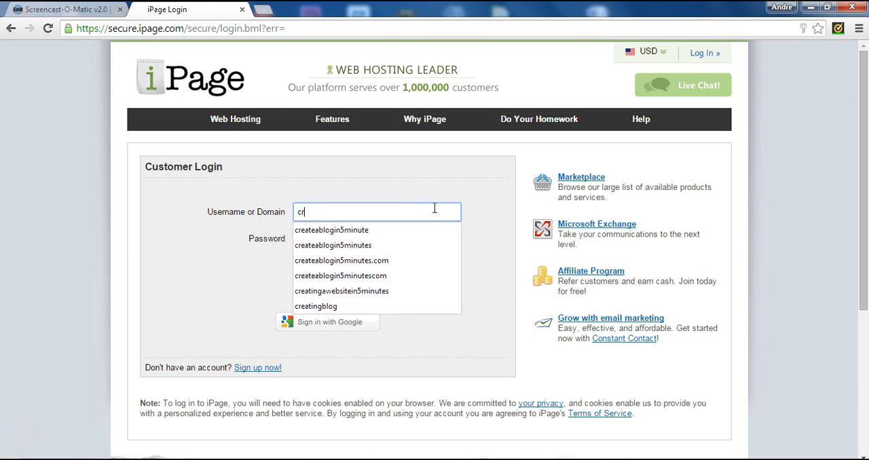
click(392, 306)
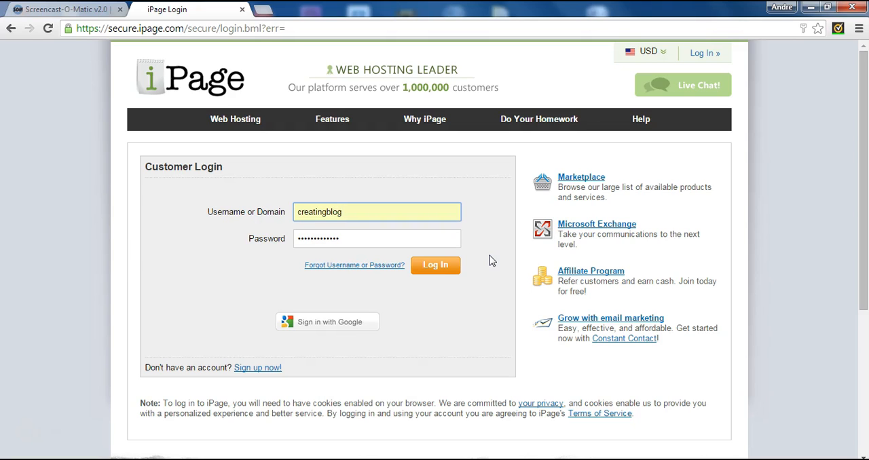
click(443, 271)
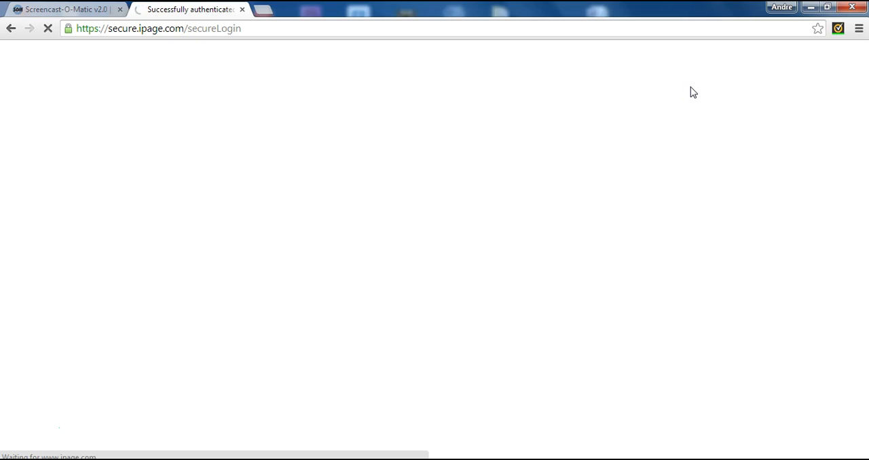
click(533, 292)
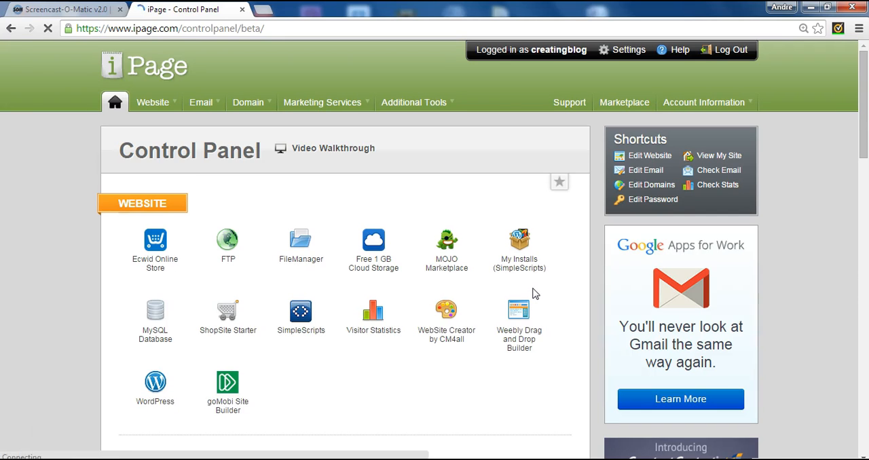
Open SimpleScripts from the hosting control panel and go to the One Click Installs applications.
click(842, 119)
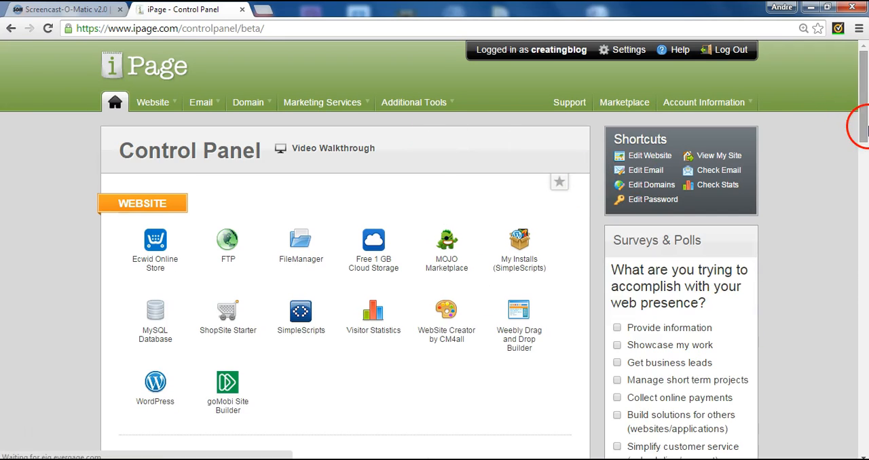
drag(863, 129, 865, 102)
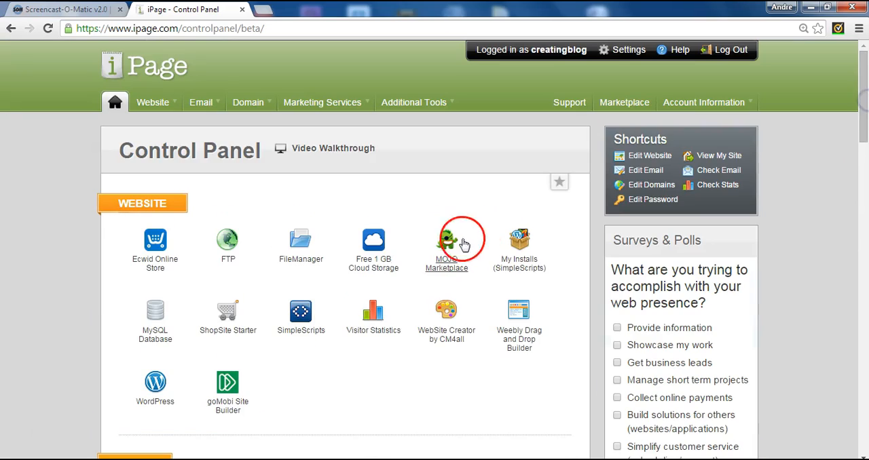
click(298, 319)
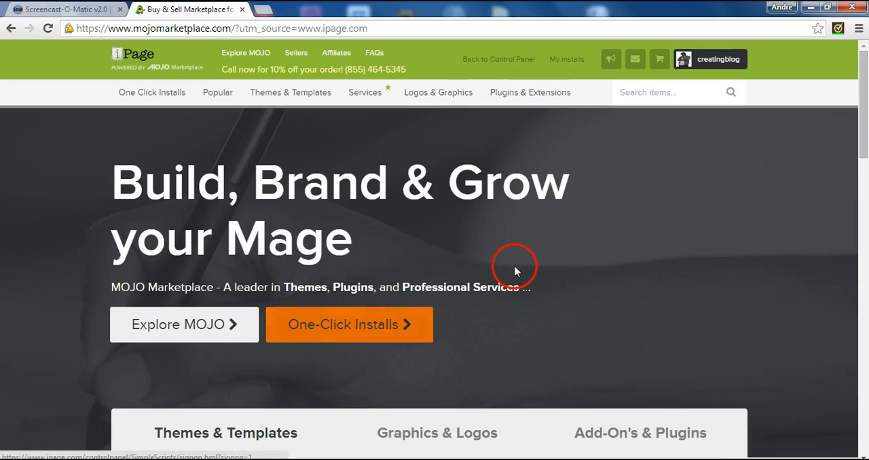
click(178, 94)
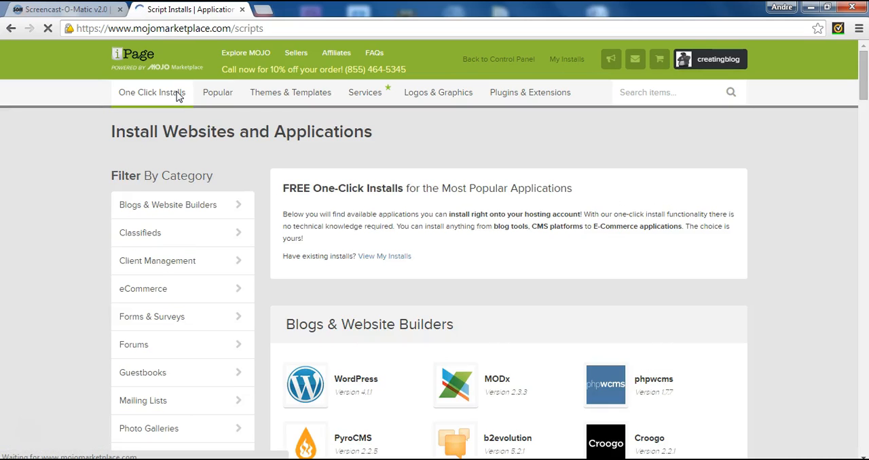
Choose WordPress among the blogs and website builders and start its free do-it-yourself install.
drag(864, 86, 864, 115)
click(311, 193)
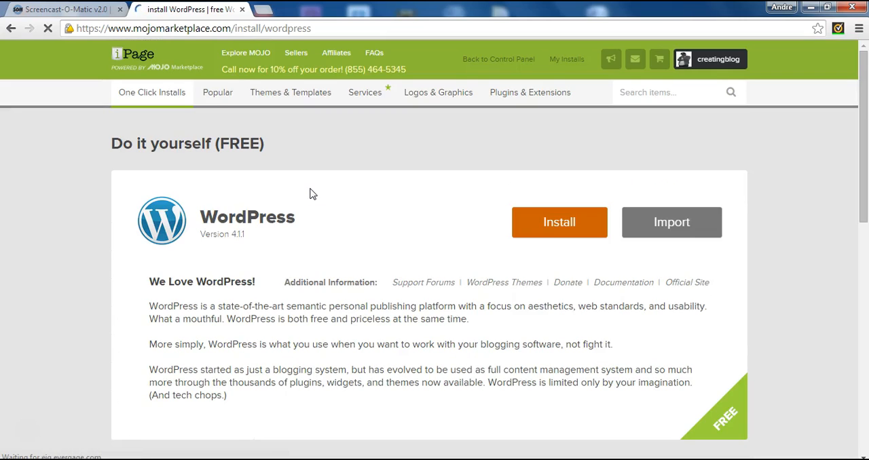
click(439, 140)
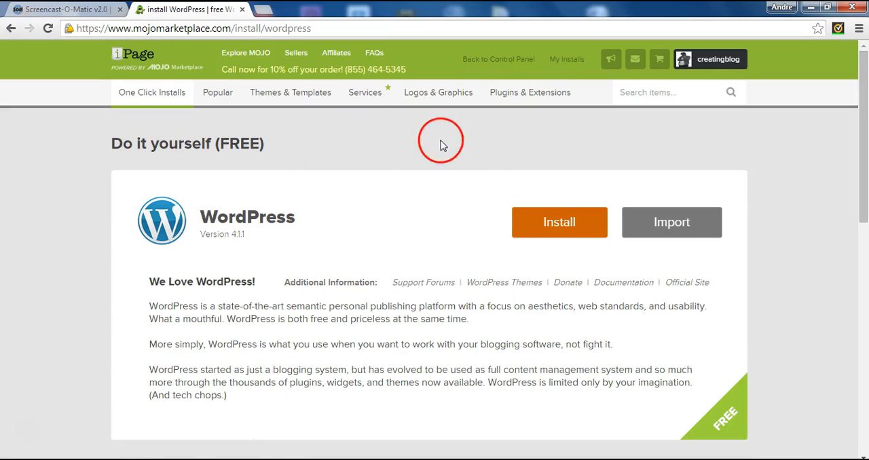
click(558, 230)
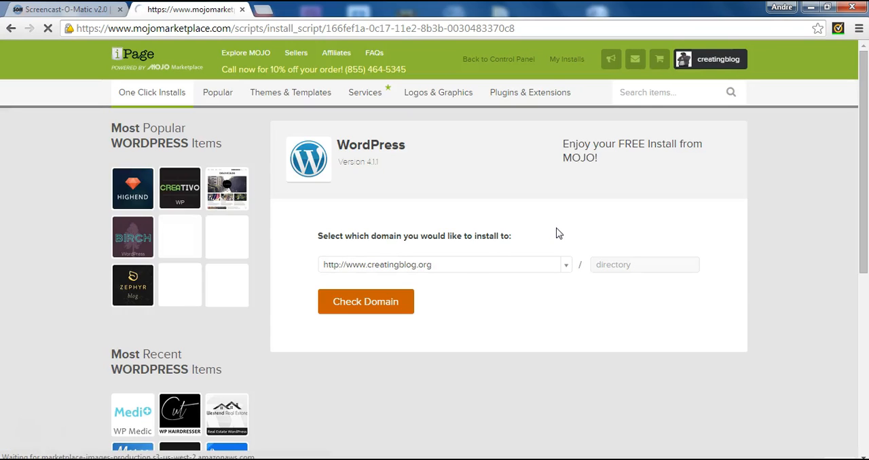
click(422, 265)
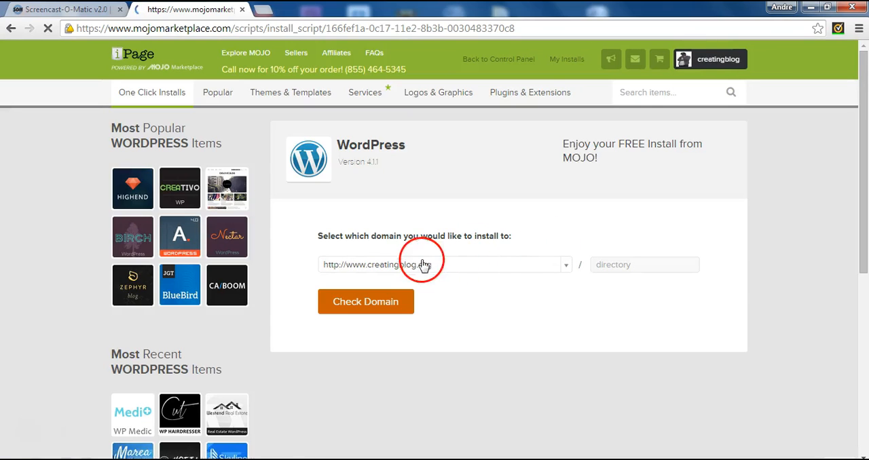
click(567, 266)
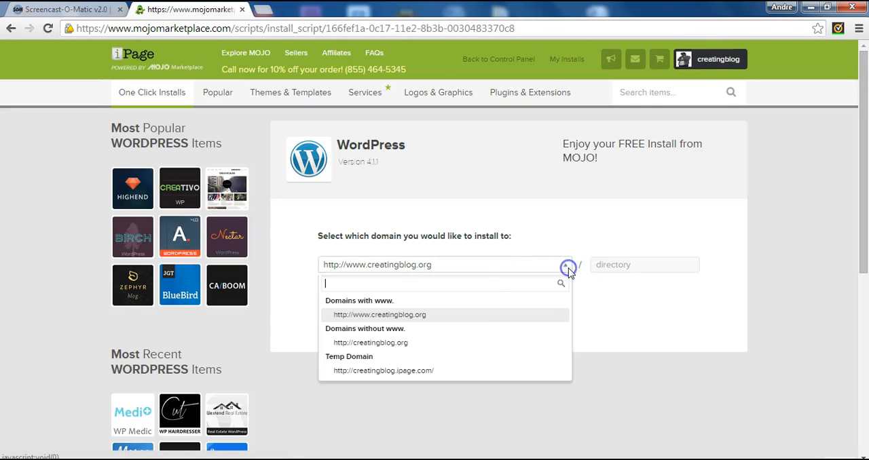
click(502, 323)
click(515, 307)
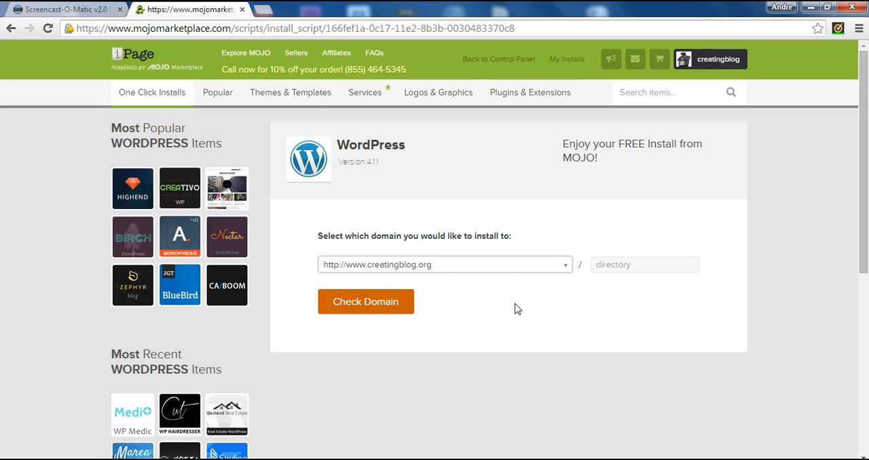
click(404, 306)
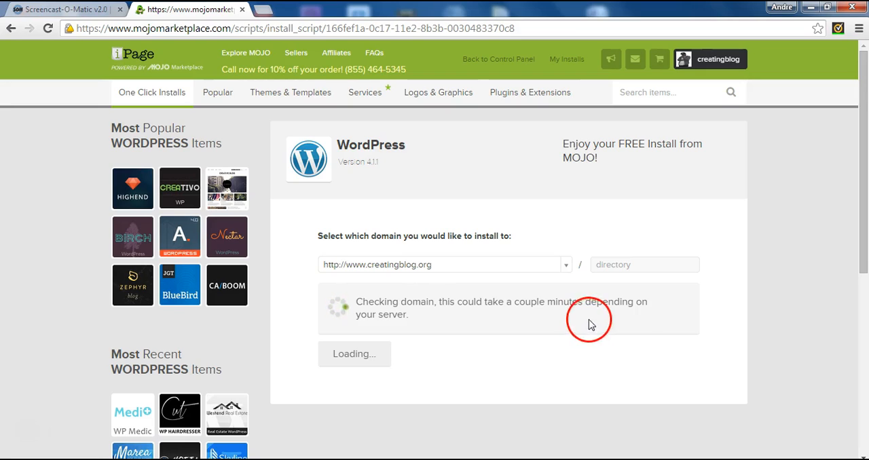
click(367, 368)
click(417, 297)
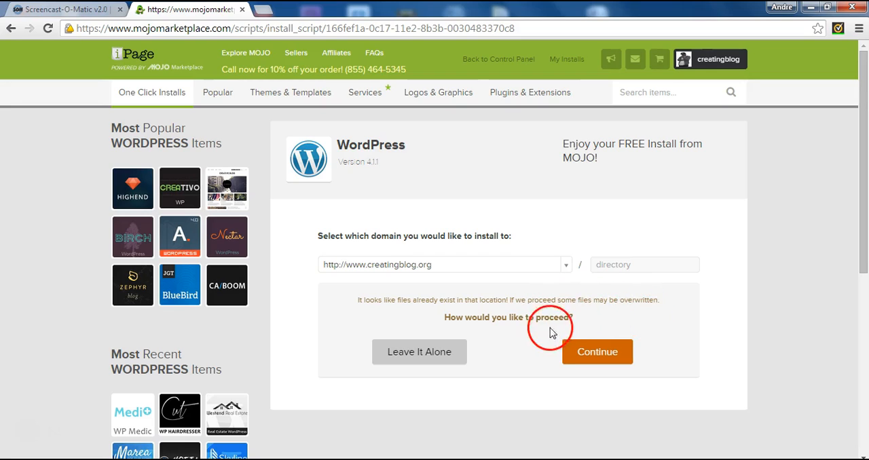
click(585, 357)
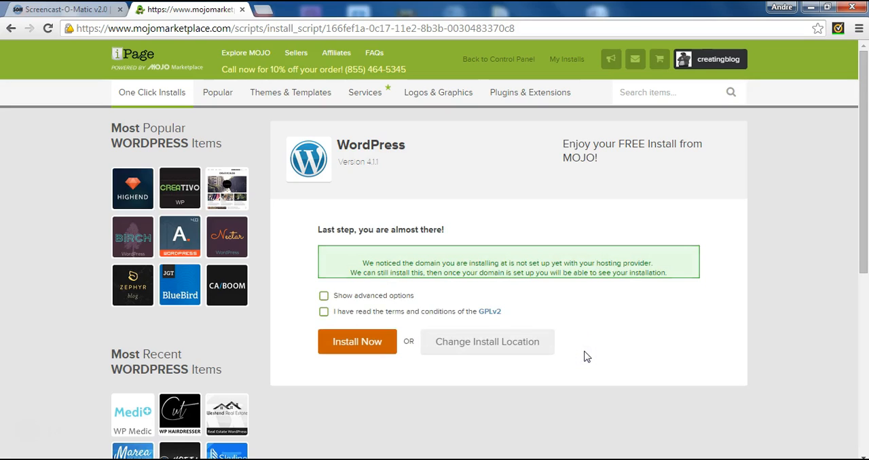
Accept the GPLv2 terms, start the WordPress installation and dismiss the theme upgrade offer.
click(323, 313)
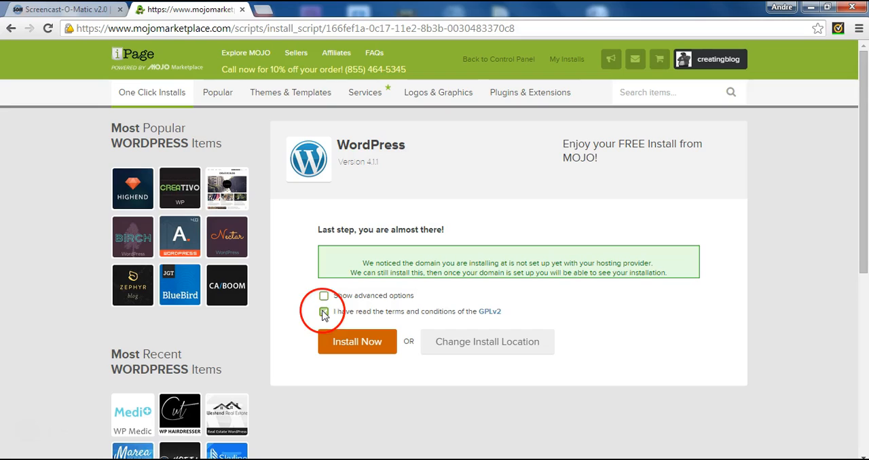
click(349, 341)
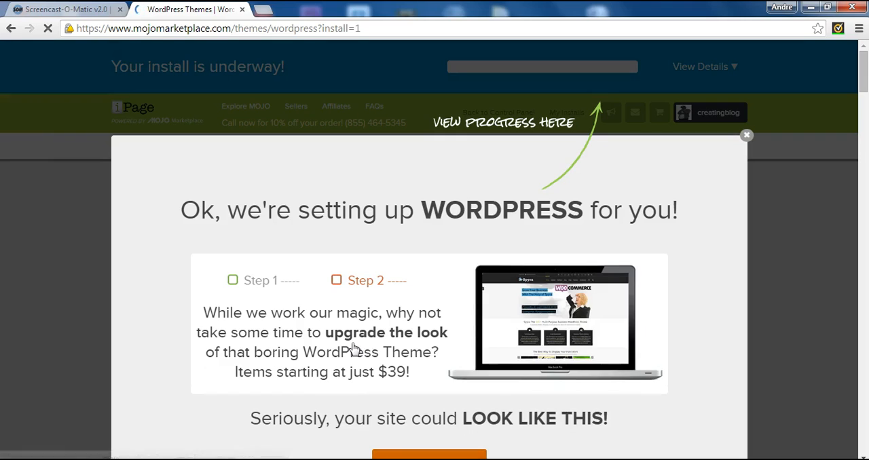
click(764, 123)
click(746, 136)
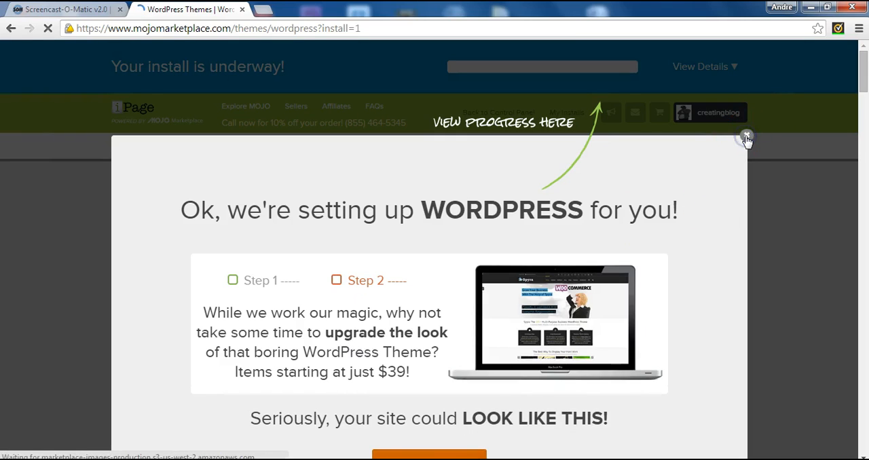
click(746, 140)
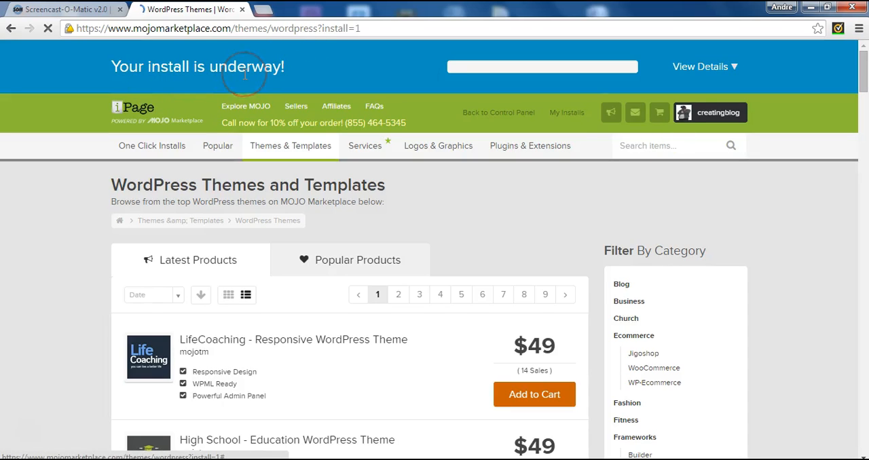
click(624, 302)
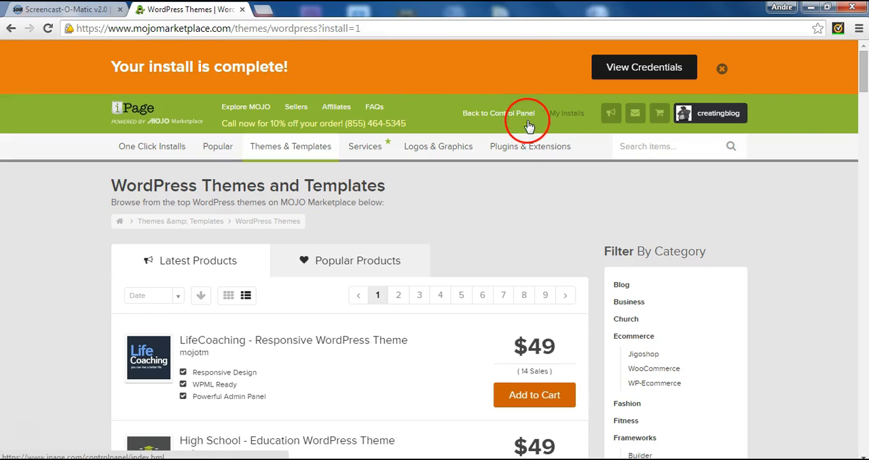
Open the installation credentials of the finished WordPress install from the notifications.
mouse_move(572, 171)
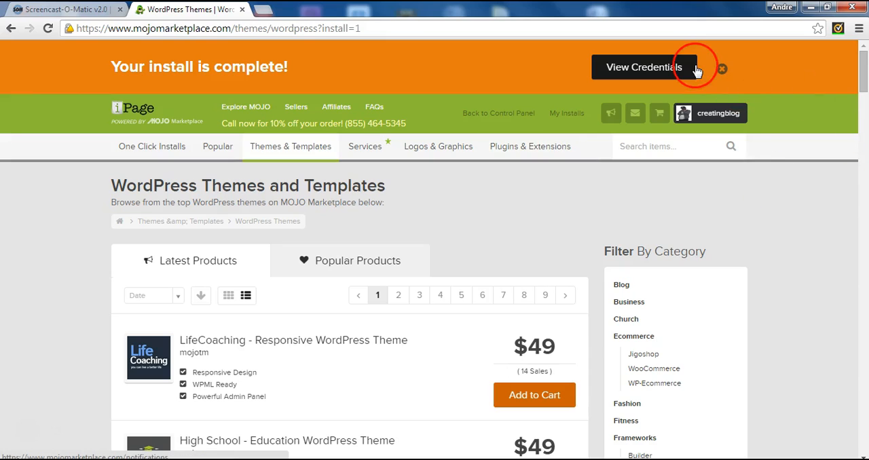
click(663, 71)
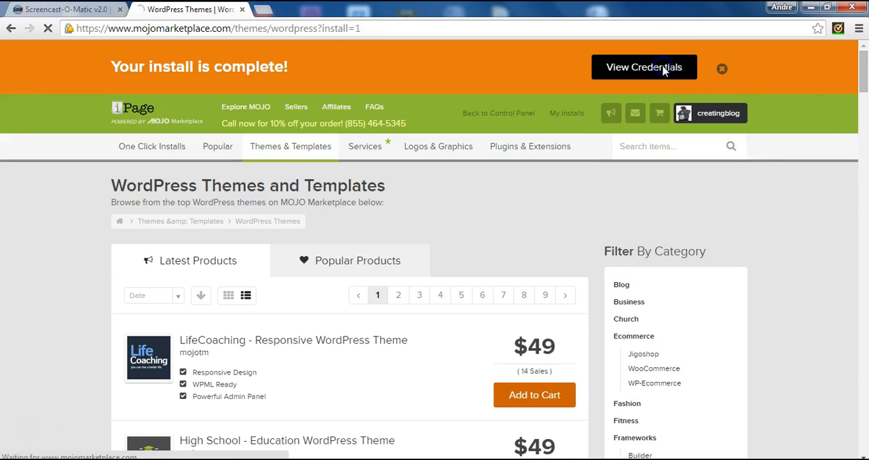
drag(865, 122, 863, 193)
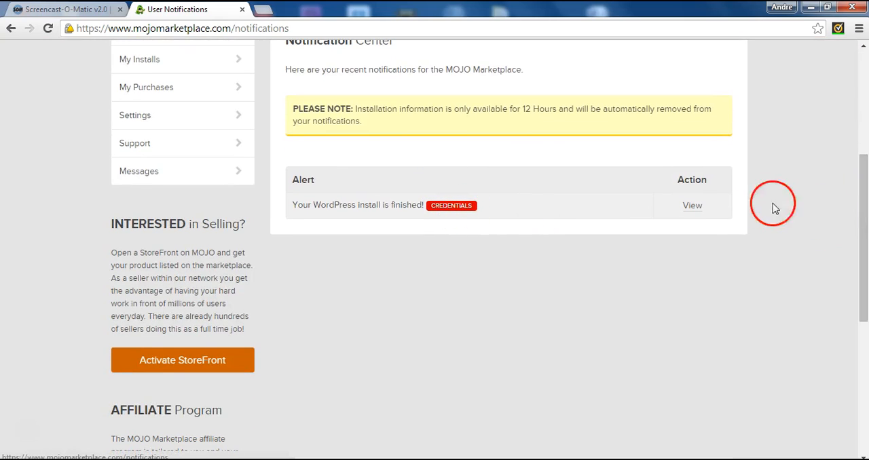
click(693, 206)
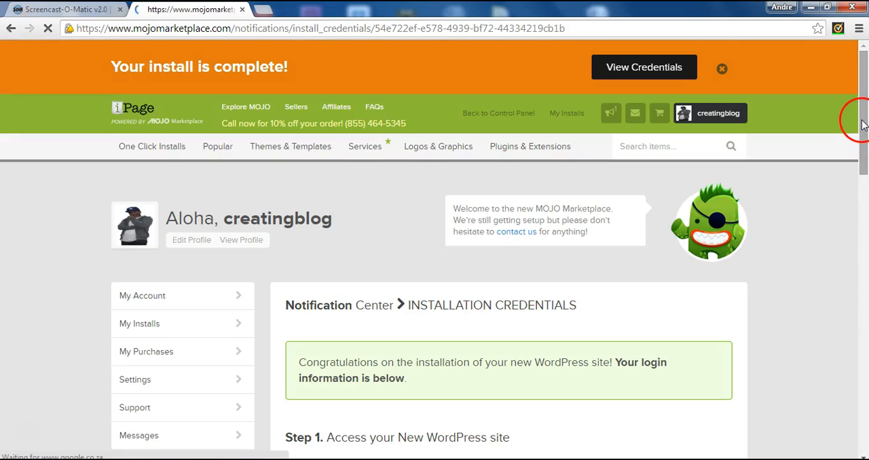
drag(863, 122, 863, 185)
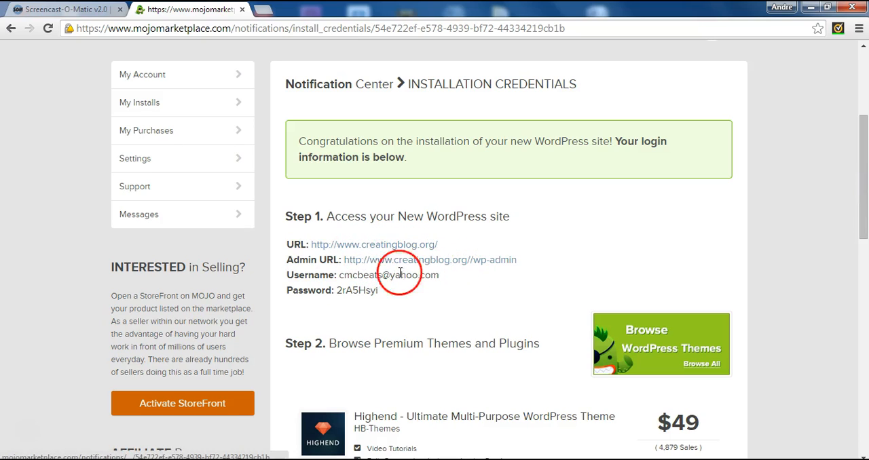
Copy the generated WordPress password from the credentials and open the site's wp-admin login page.
click(352, 291)
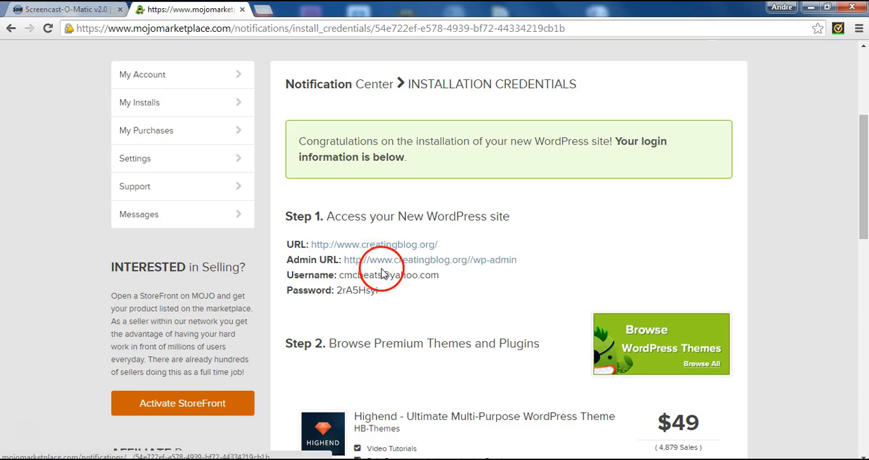
click(379, 292)
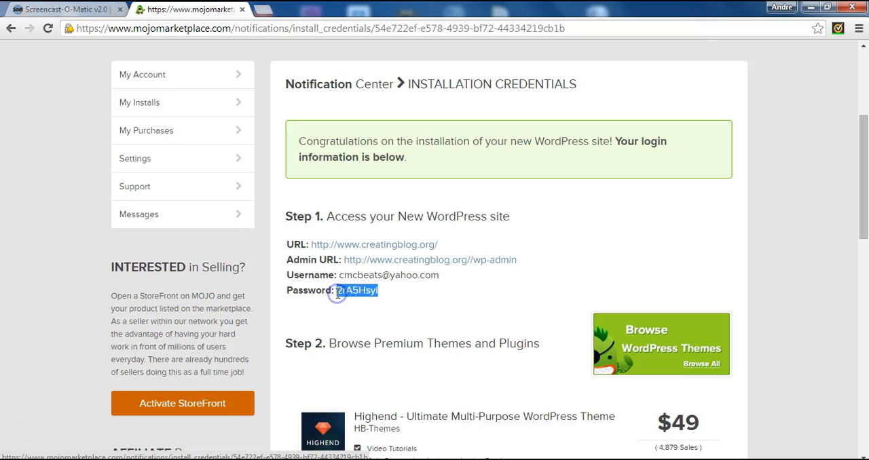
click(450, 260)
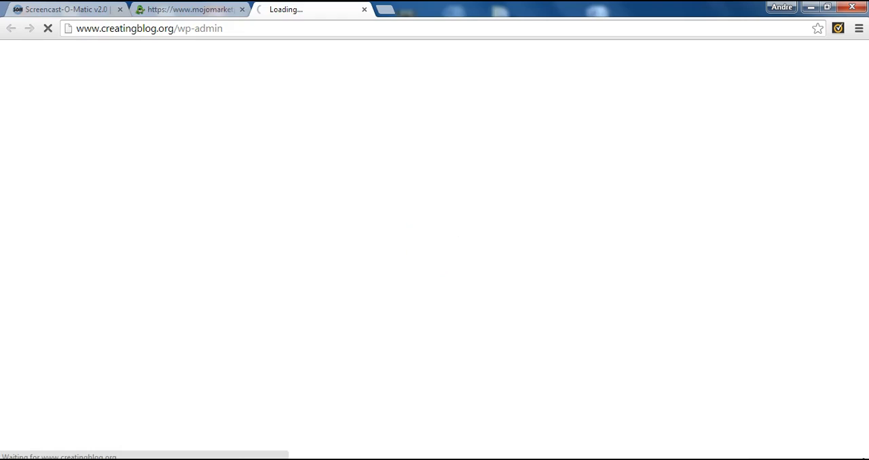
click(190, 9)
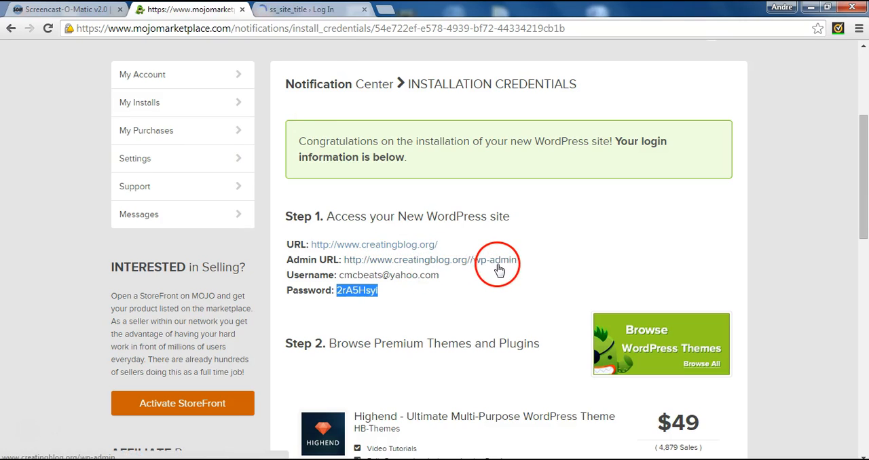
click(314, 10)
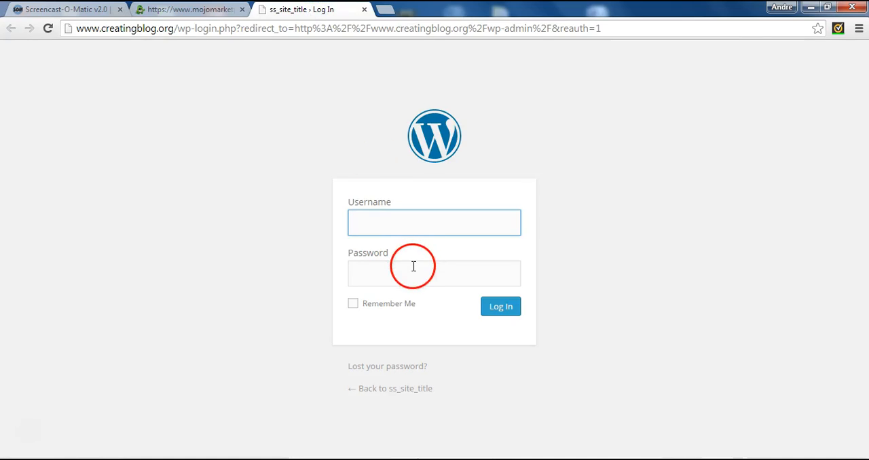
Log in to the WordPress admin with the username e-mail and password from the installation credentials.
text(cmc)
click(405, 246)
click(402, 279)
text(********)
click(417, 285)
click(497, 314)
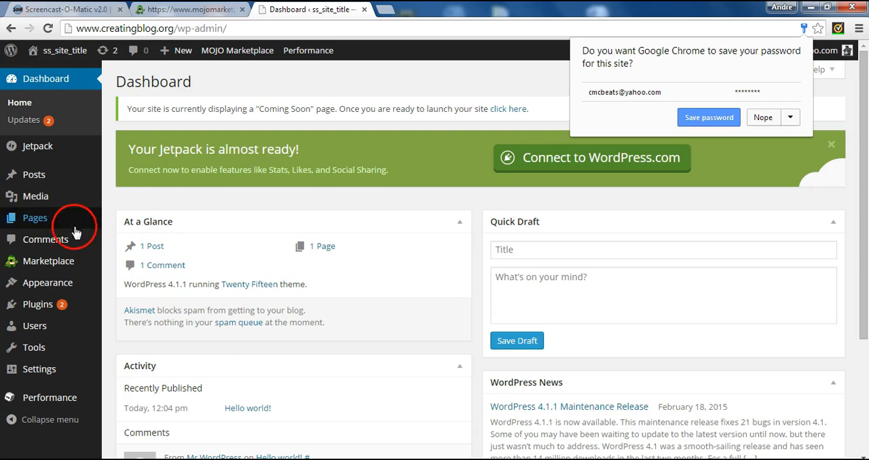
Open the overview of installed themes for the new WordPress site.
click(43, 290)
click(116, 291)
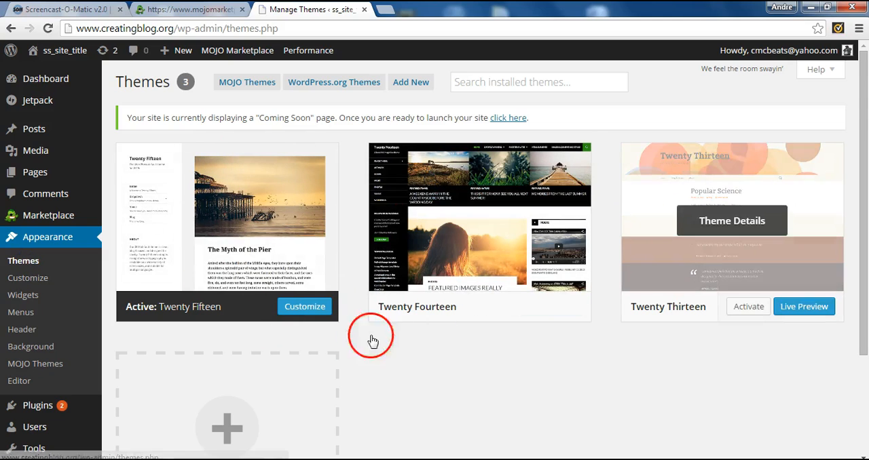
View the details of the active Twenty Fifteen theme and return to the installed themes overview.
mouse_move(580, 322)
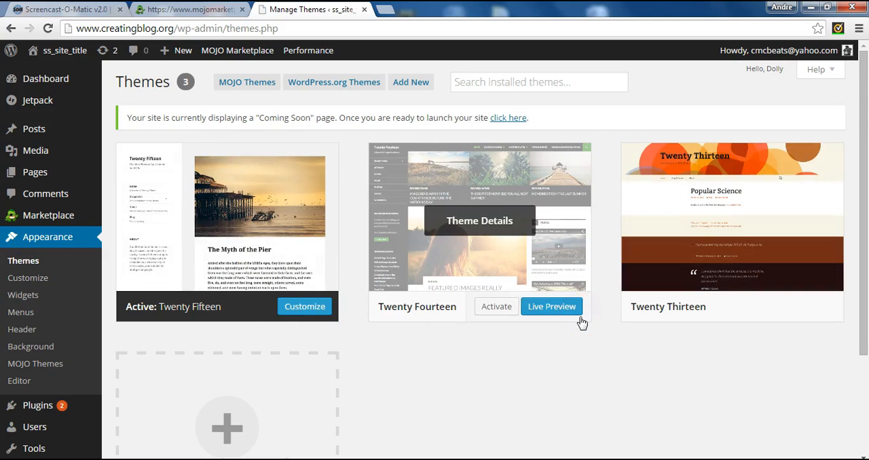
click(402, 385)
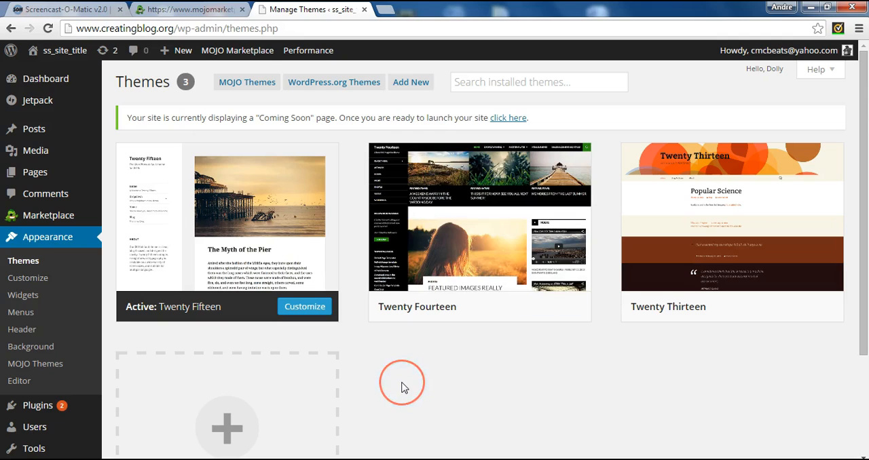
click(275, 252)
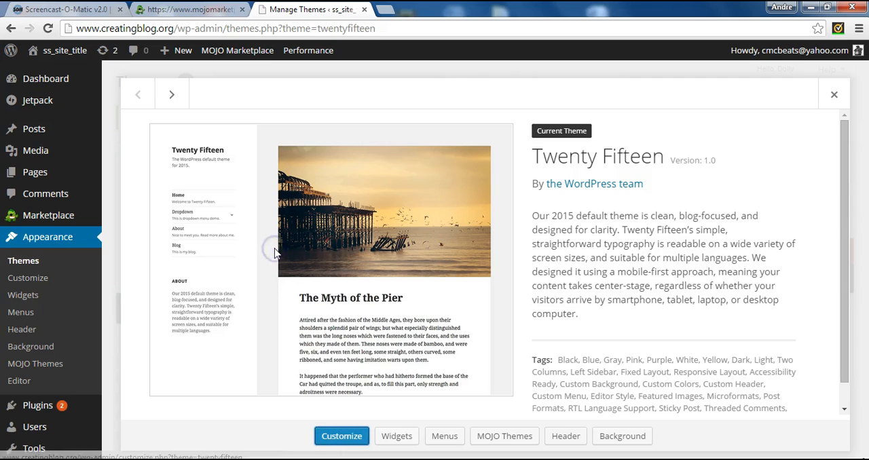
click(834, 95)
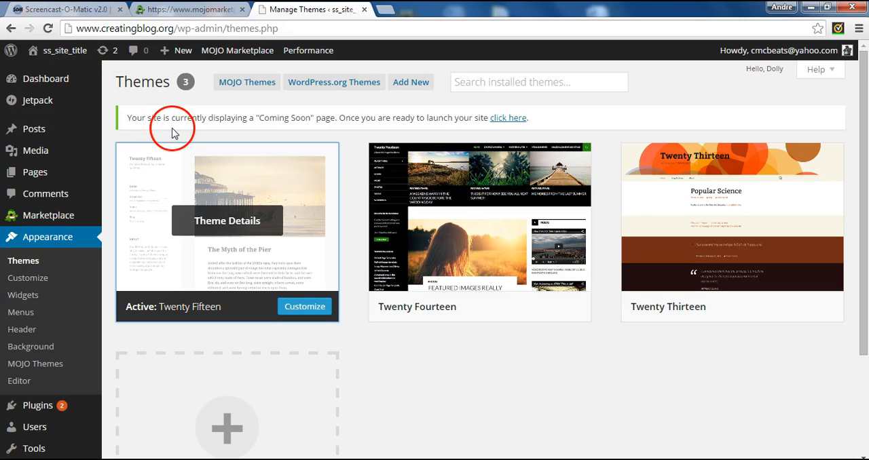
Load creatingblog.org in a new browser tab to check how the live site displays.
click(385, 10)
text(bc)
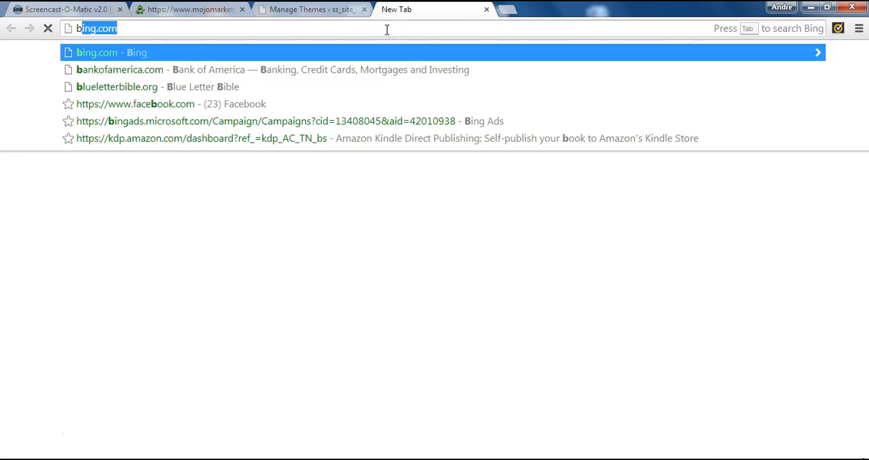
key(BackSpace)
key(BackSpace)
text(creat)
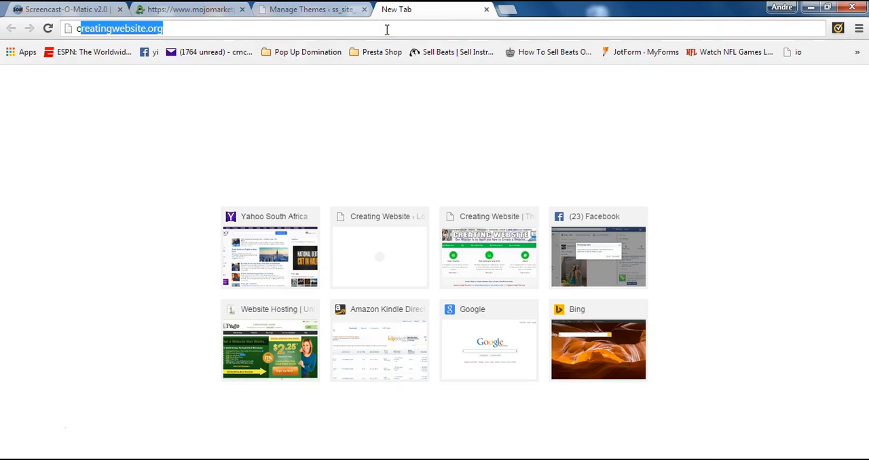
text(ingb)
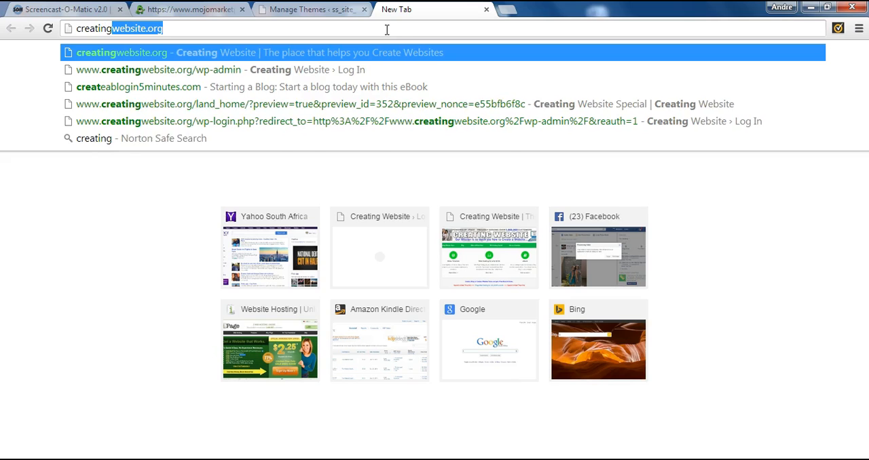
text(log.org)
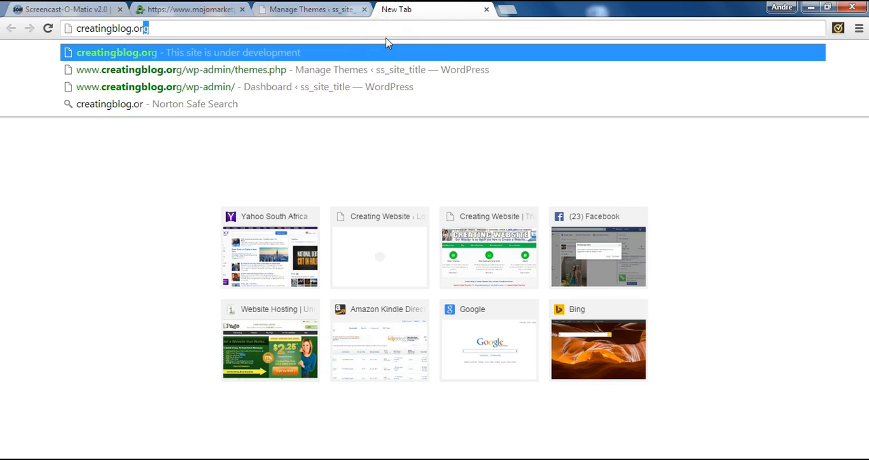
key(Return)
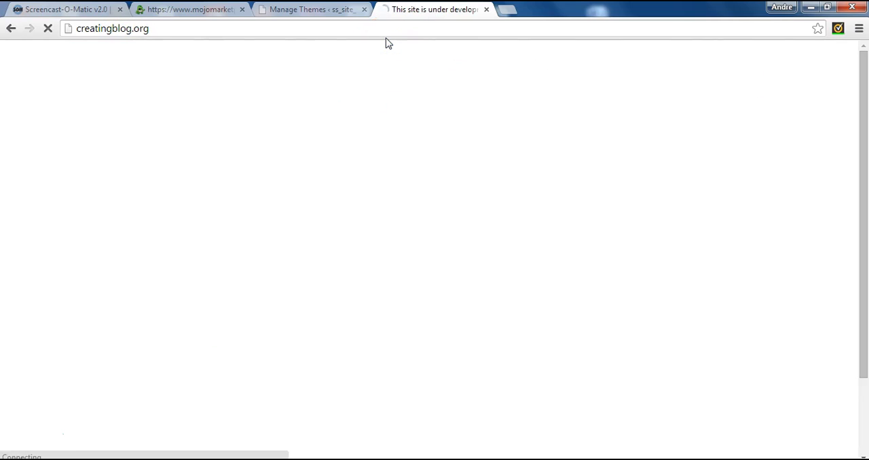
click(392, 88)
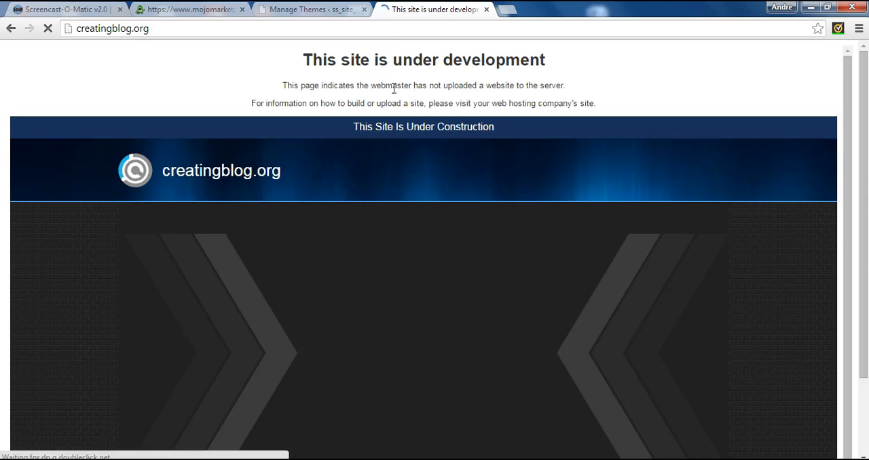
click(393, 125)
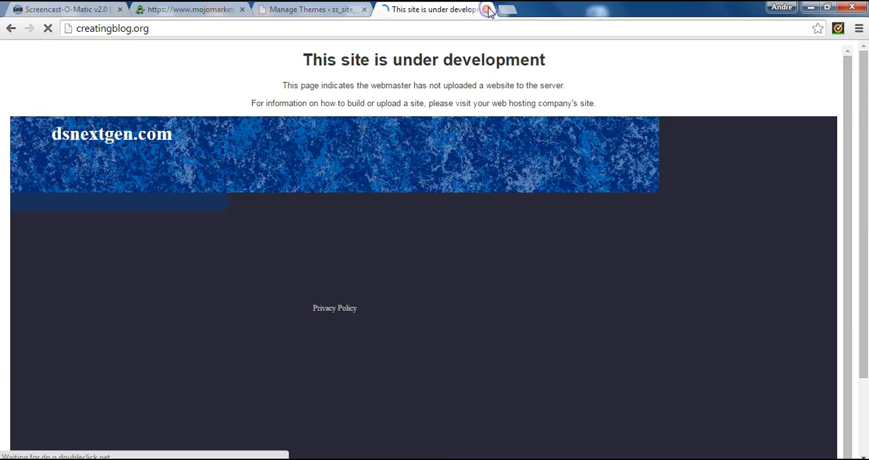
Close the live site and review the Reading settings and the list of all posts in the WordPress admin.
click(487, 9)
click(308, 15)
click(281, 205)
click(131, 296)
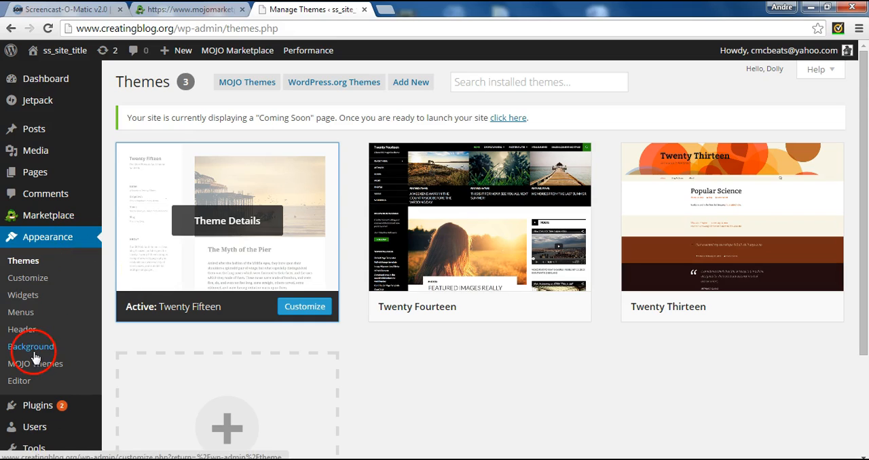
drag(853, 132, 860, 239)
mouse_move(64, 332)
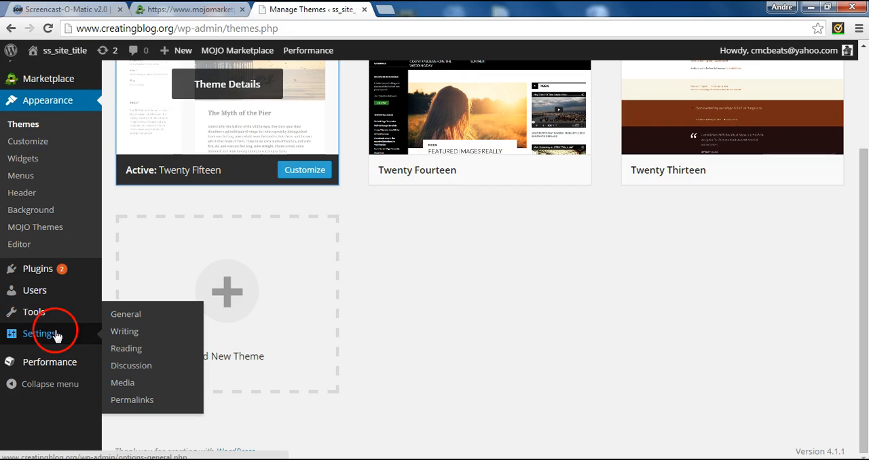
click(113, 349)
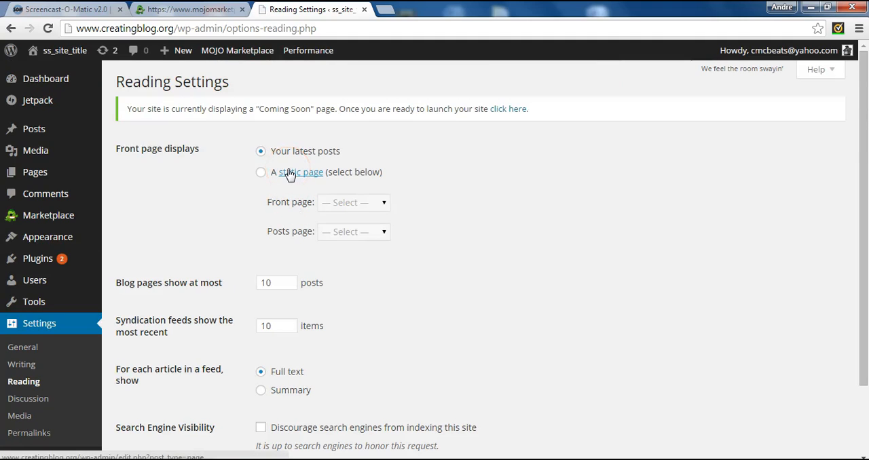
click(35, 132)
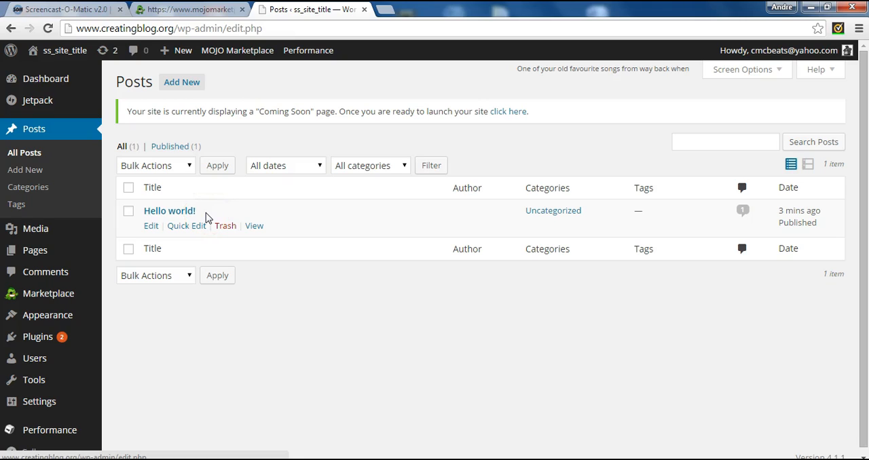
Go to ipage.com in a new browser tab and open its live support chat in an enlarged window.
click(385, 10)
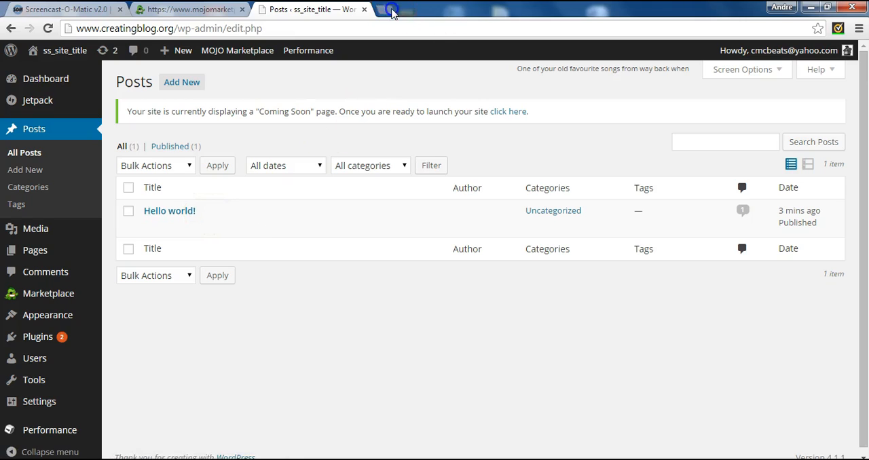
text(iage)
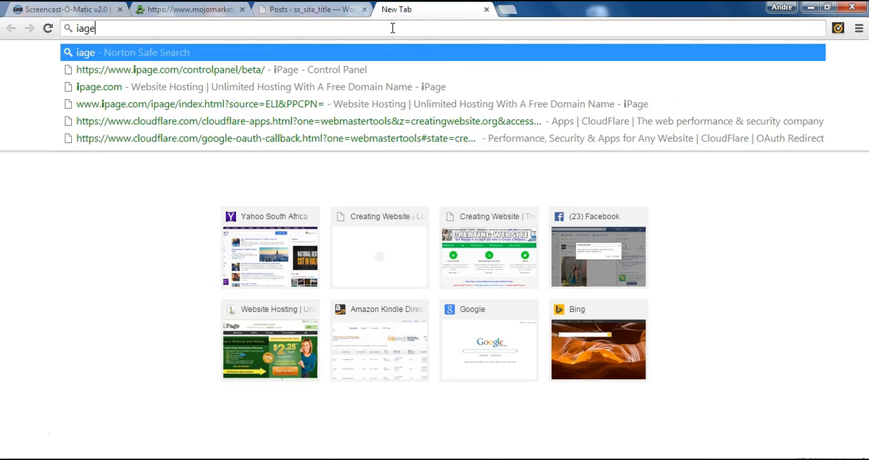
key(BackSpace)
key(BackSpace)
key(BackSpace)
text(page.com)
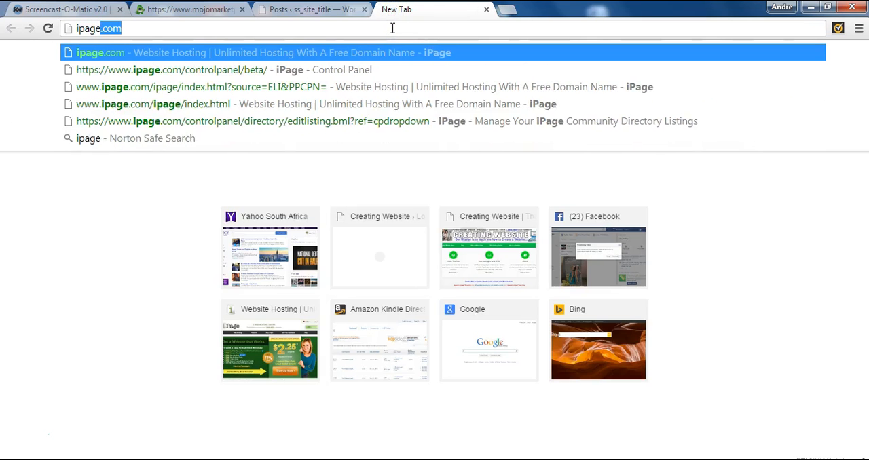
key(Return)
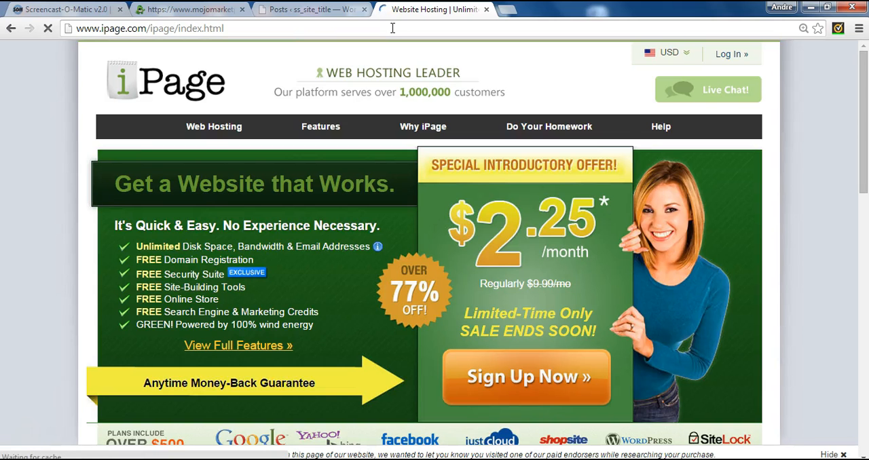
click(729, 101)
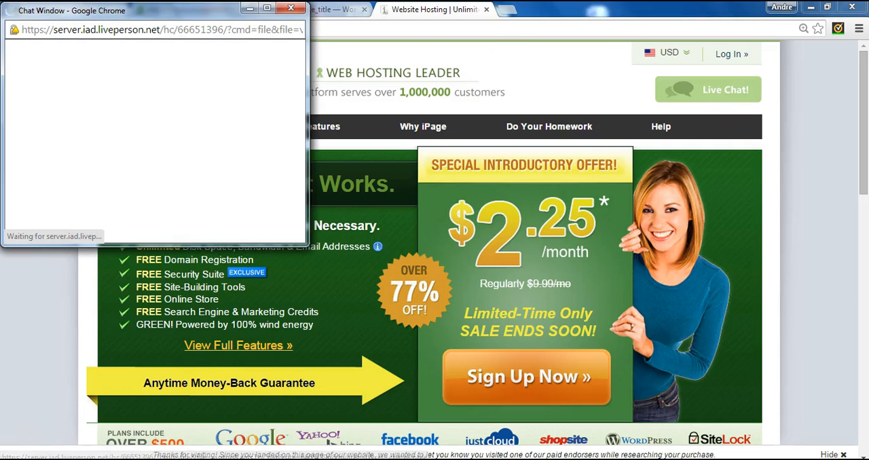
click(267, 9)
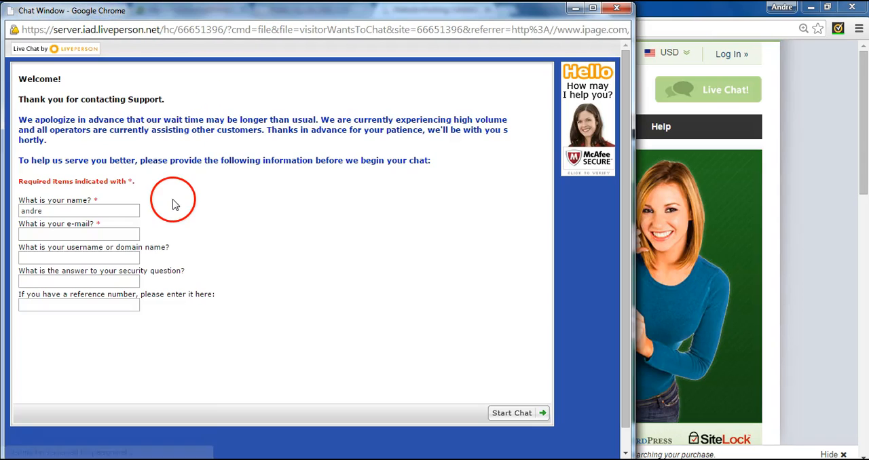
Fill in the contact's e-mail, the account username or domain and the security question answer, and start the support chat.
click(104, 233)
text(cmc)
click(104, 250)
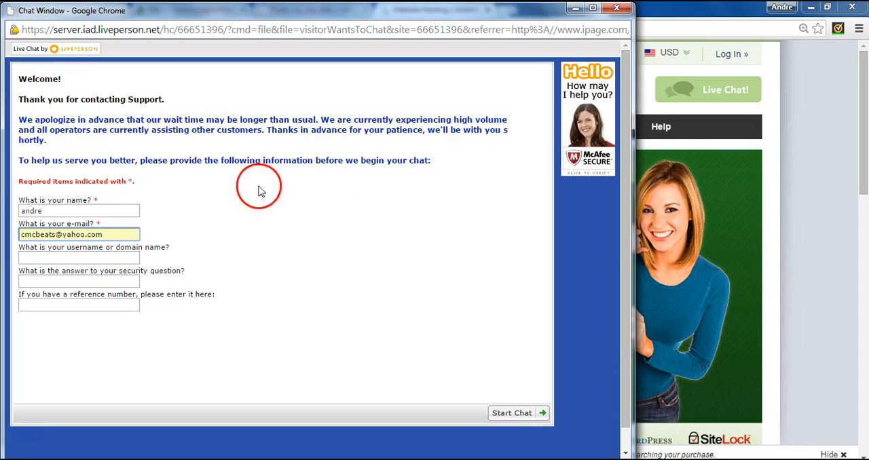
click(99, 258)
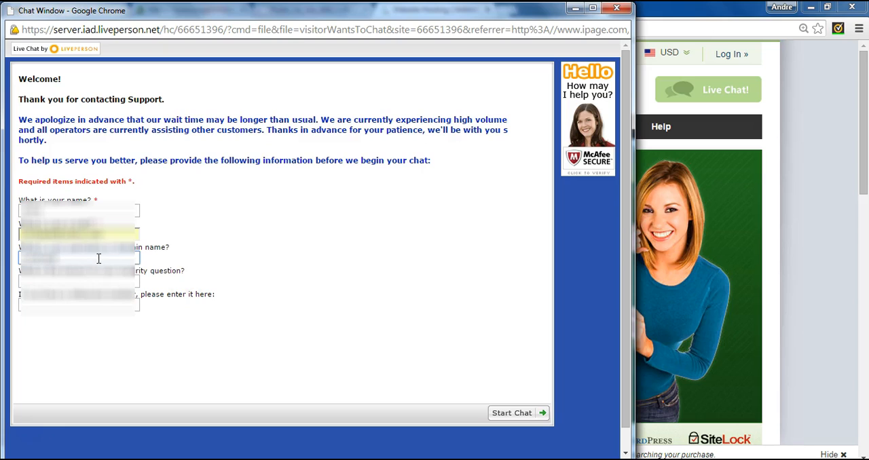
click(94, 275)
click(87, 295)
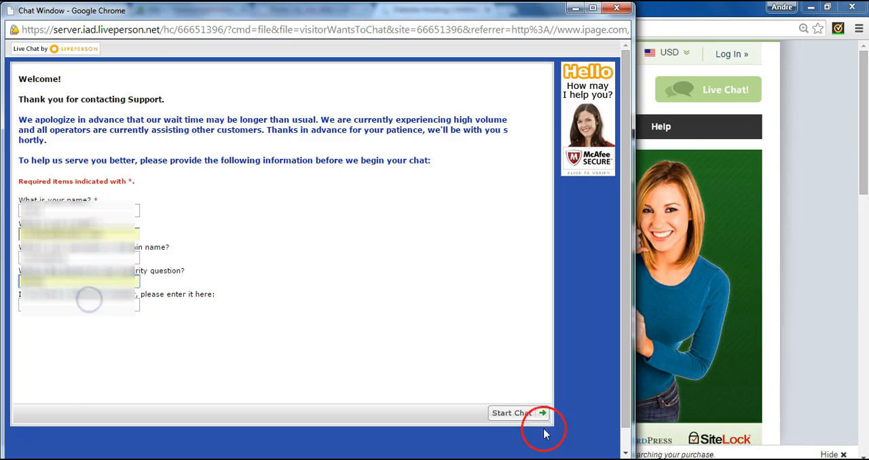
click(516, 413)
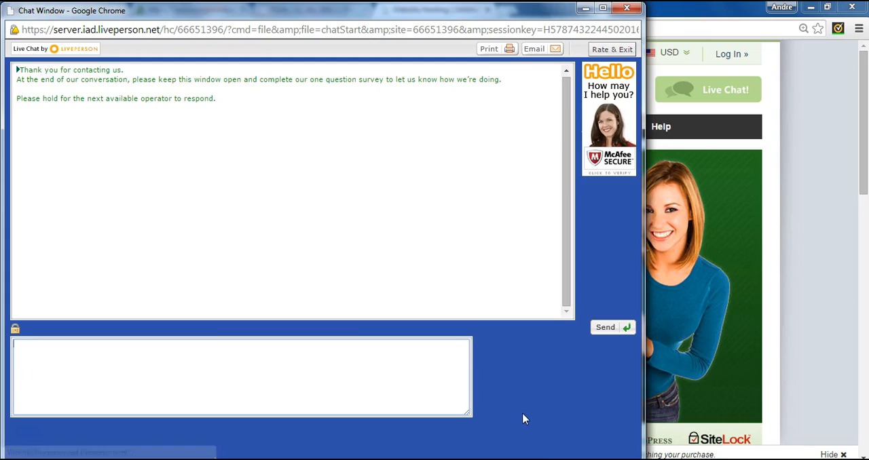
Greet the support operator with the messages "Hi how are you" and "I am good".
click(424, 370)
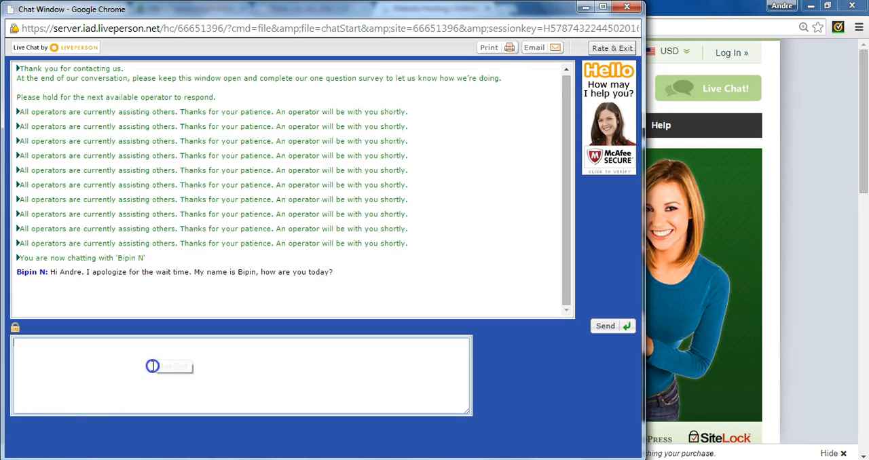
text(Hi the)
key(BackSpace)
key(BackSpace)
key(BackSpace)
text(hwo)
key(BackSpace)
key(BackSpace)
text(ow are you)
key(Return)
click(153, 368)
text(I am good)
key(Return)
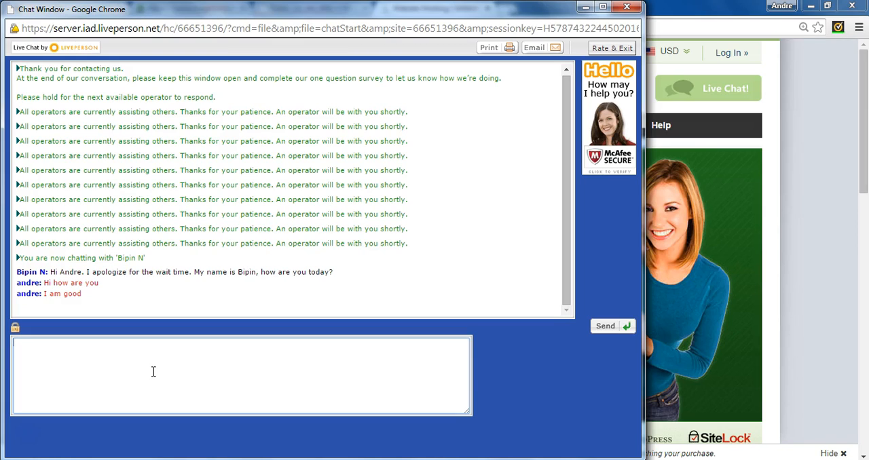
Send "I have just set up a website and I cant seem to get the site to lod", followed by the correction "load".
text(I have just )
text(set up a b)
text(l)
key(BackSpace)
key(BackSpace)
text(website and)
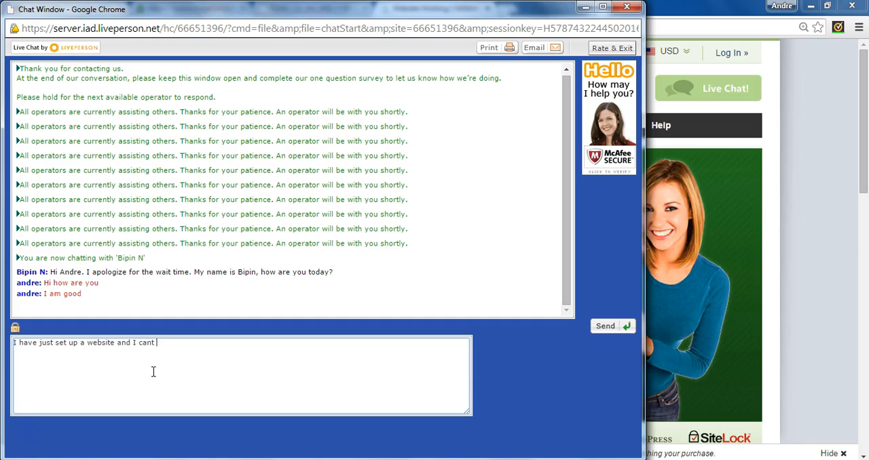
text(I cant seem to get the site to lod)
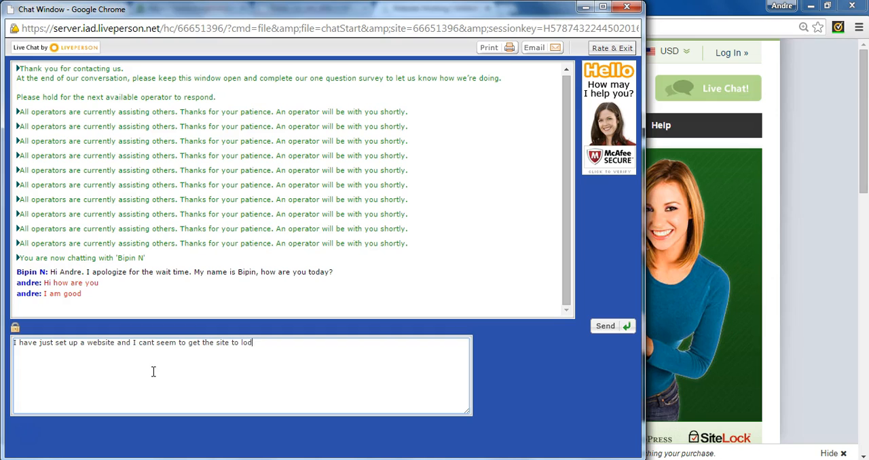
key(Return)
text(load)
key(Return)
Send the support operator the message "the address is creatingblog.org".
text(the address is creatingbl)
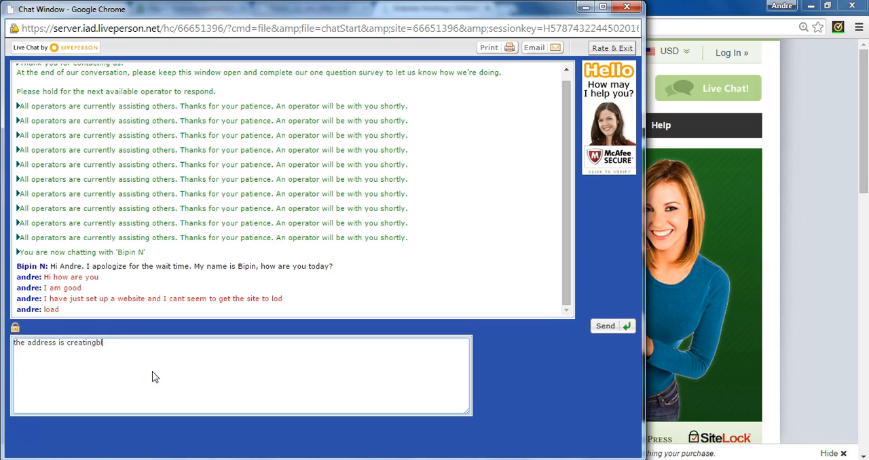
text(og.org)
key(Return)
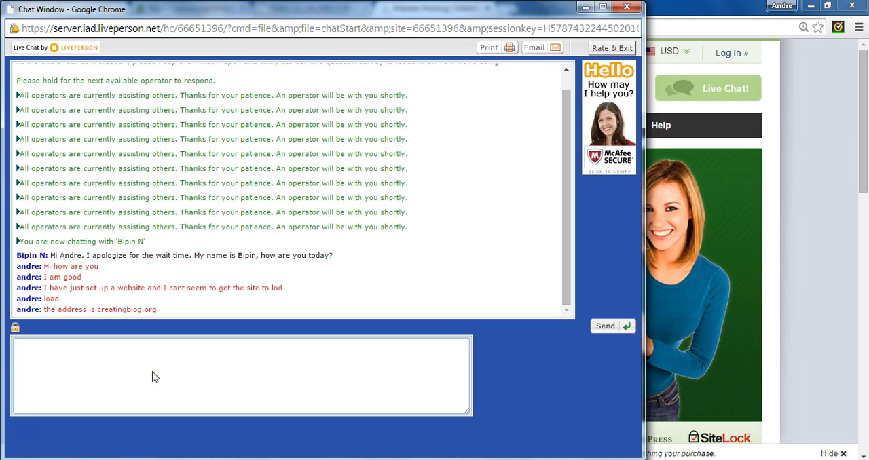
click(265, 371)
click(166, 369)
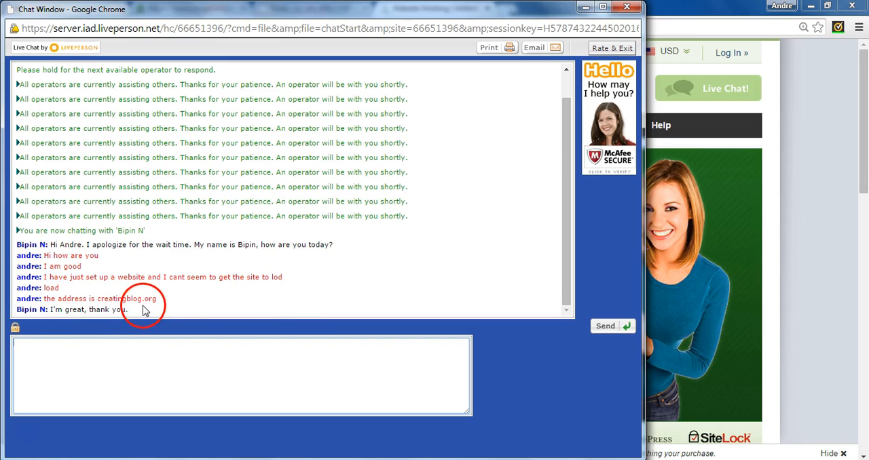
drag(169, 301, 172, 308)
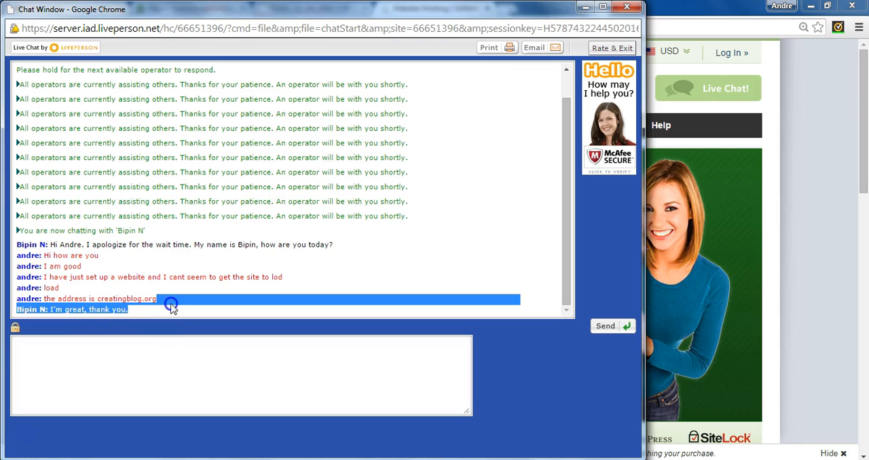
click(169, 353)
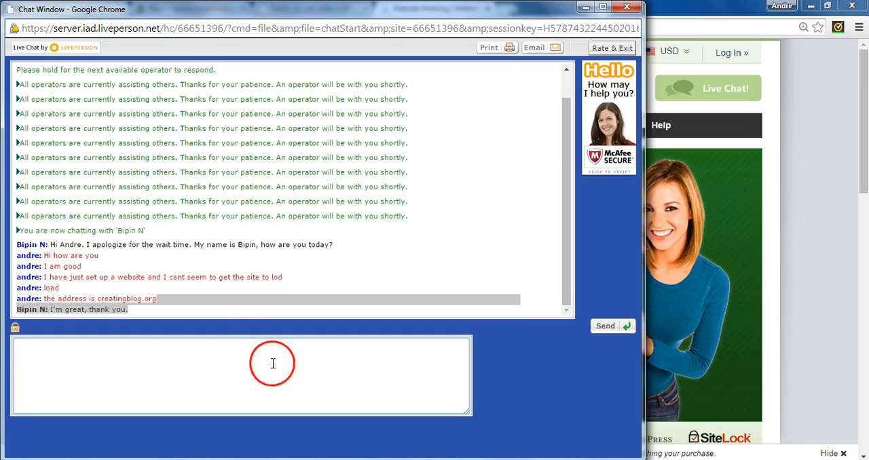
click(257, 305)
click(124, 359)
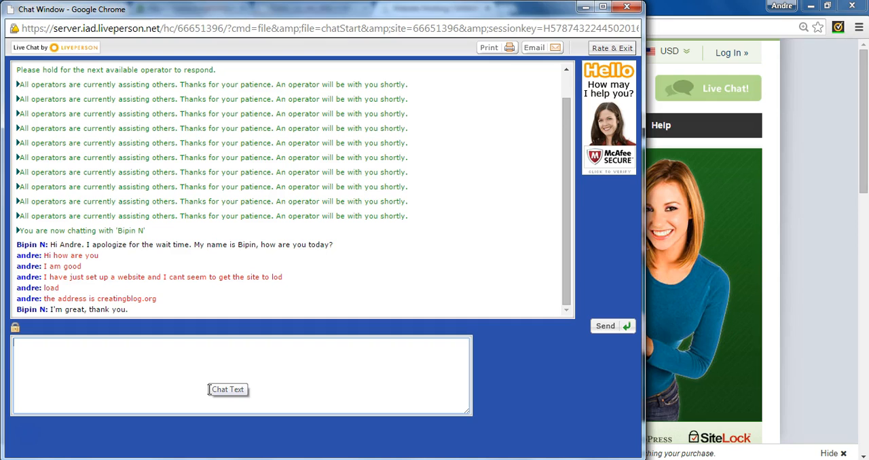
Acknowledge the support operator's request to hold during the website check by sending "ok".
click(340, 360)
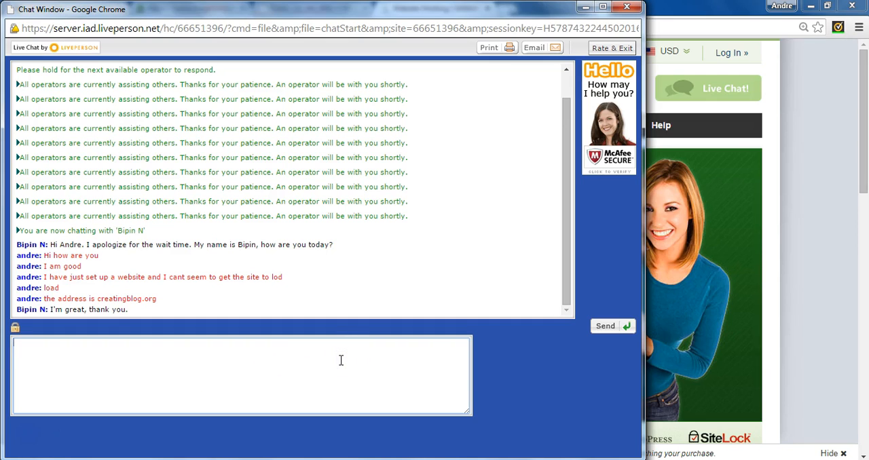
click(105, 331)
click(179, 416)
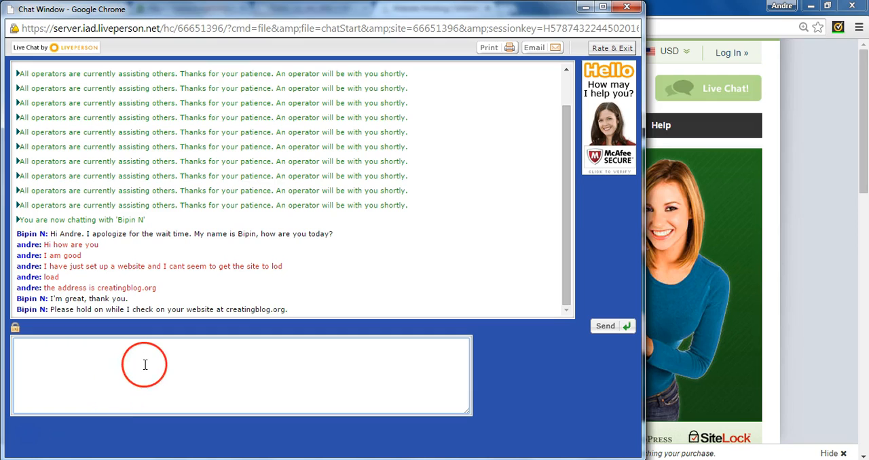
click(144, 364)
text(sk)
key(Return)
click(34, 442)
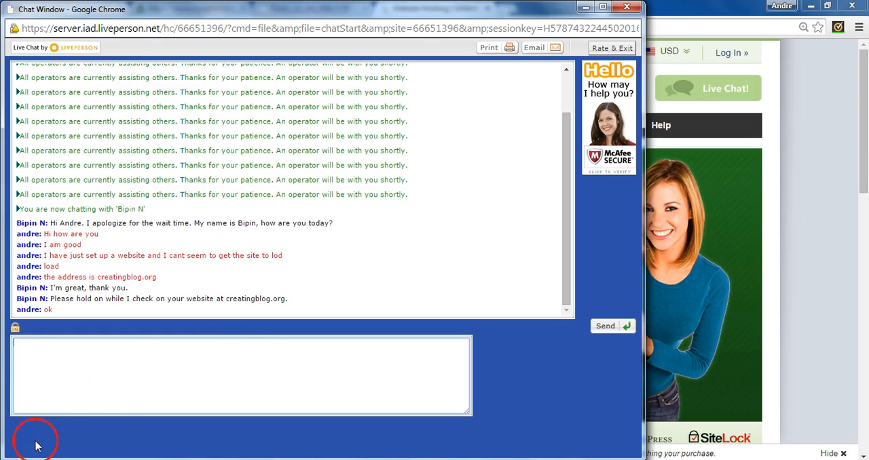
Send the operator the security question answer, and agree to the hold requests with "sure" and "ok".
click(247, 351)
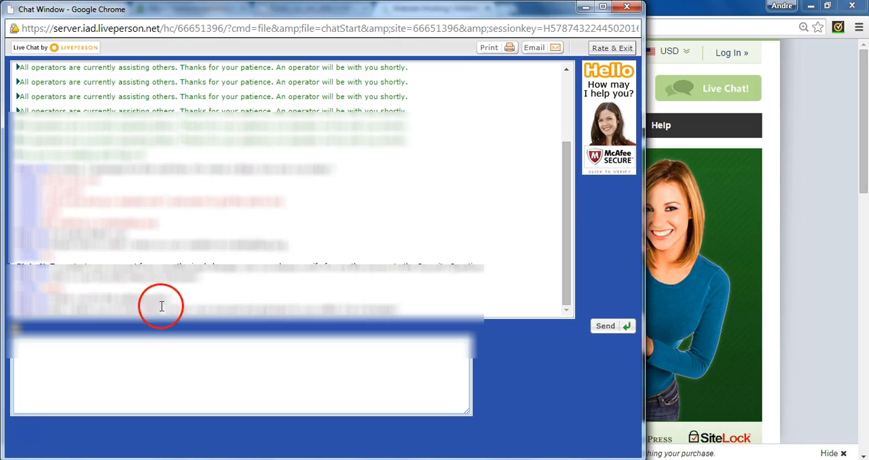
click(258, 376)
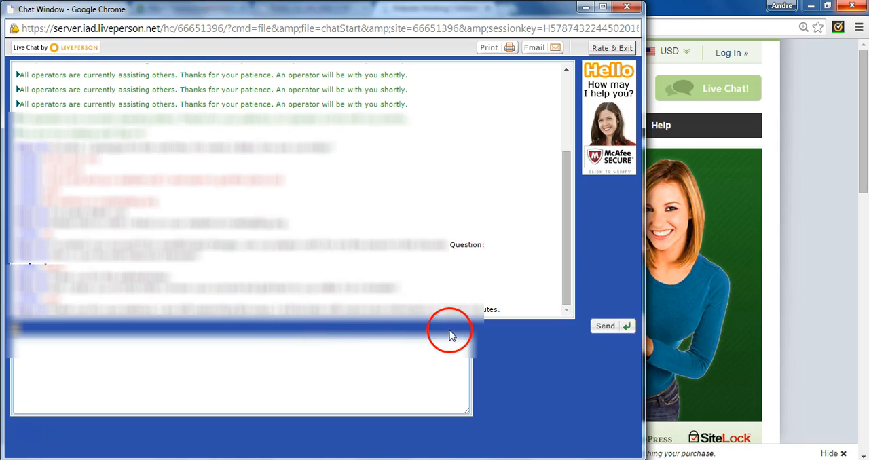
key(Return)
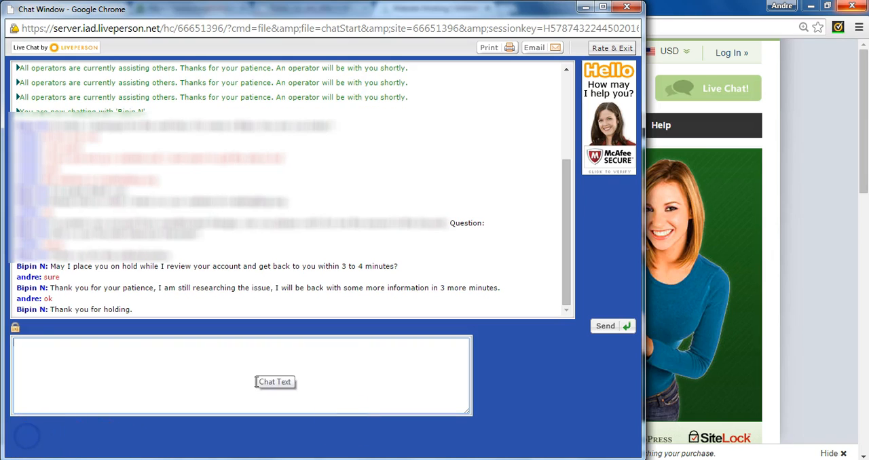
Reply to the operator's thanks for holding with the message "no problem".
click(266, 364)
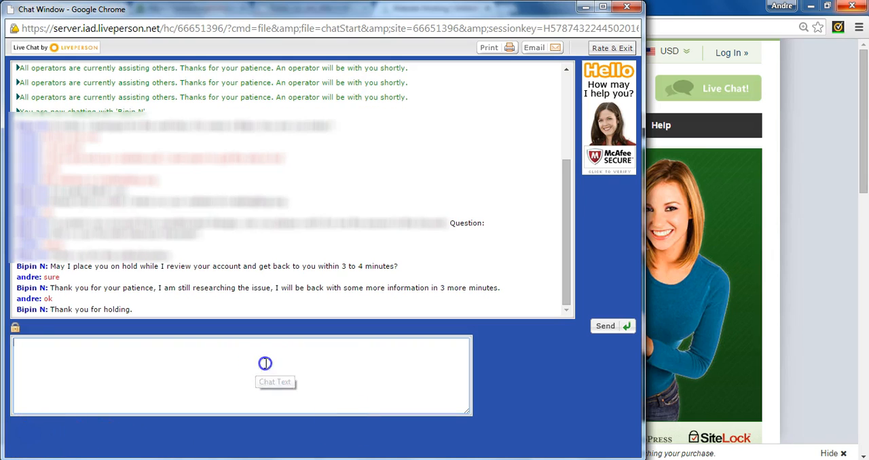
click(281, 430)
text(no pro)
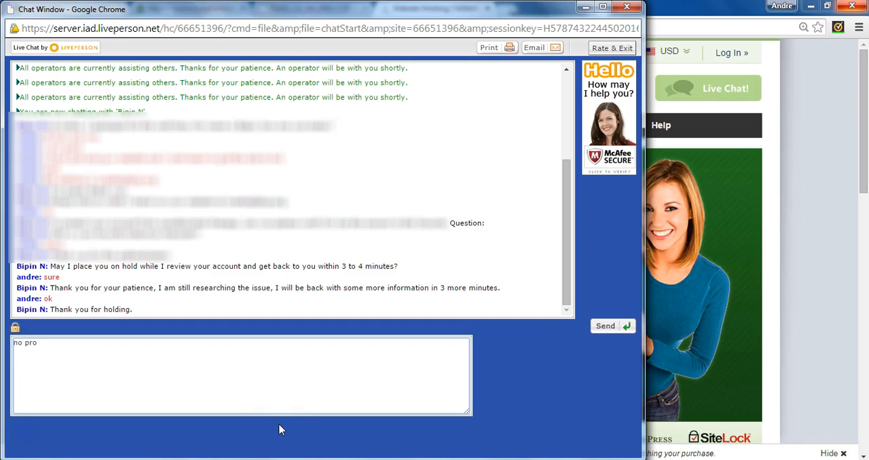
text(blrmrm)
key(BackSpace)
key(BackSpace)
text(em)
key(Return)
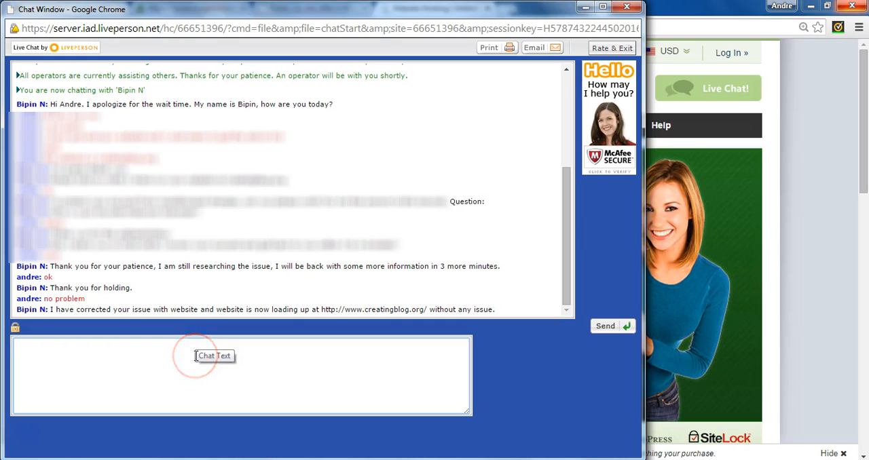
Send the support operator the message "ok let me check".
click(367, 369)
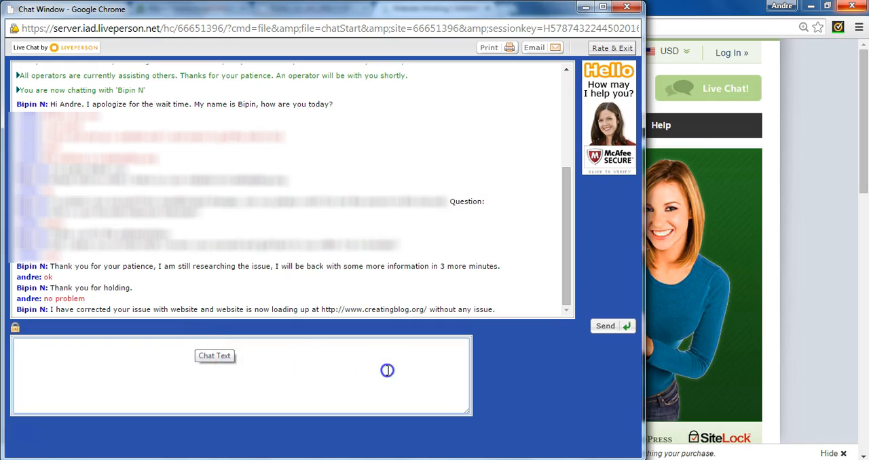
text(ok le)
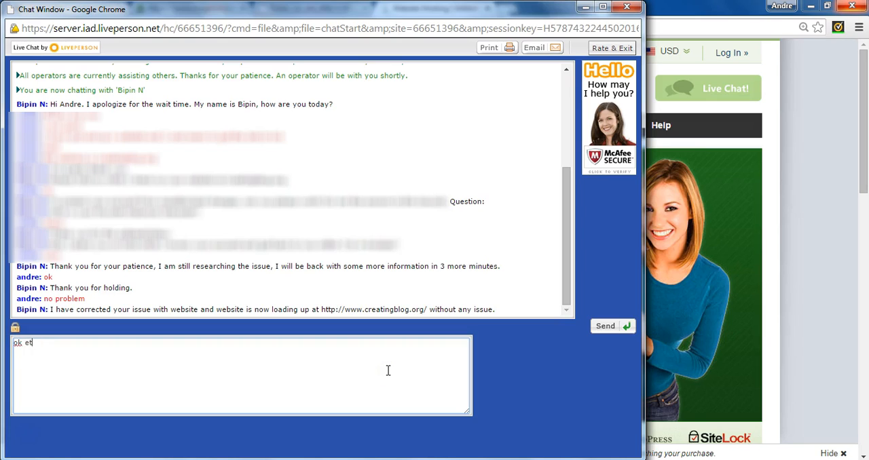
text(t me check)
key(Return)
Return to the main browser window and load creatingblog.org in a new tab to check the public site.
click(172, 453)
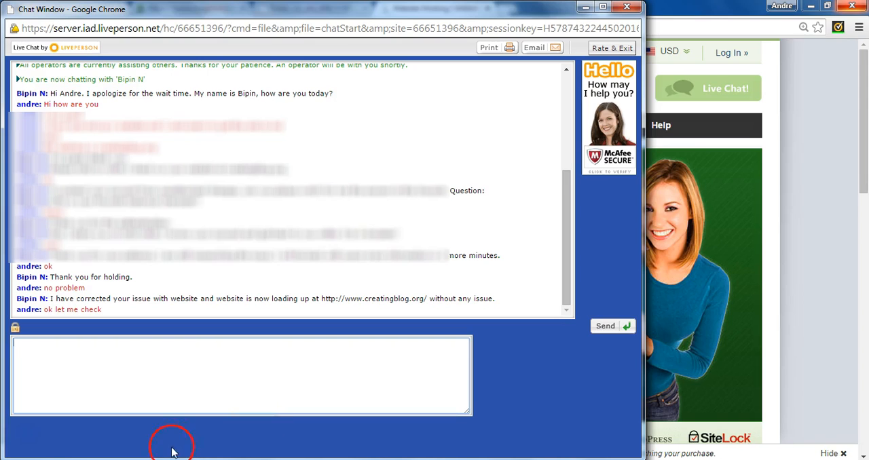
click(153, 459)
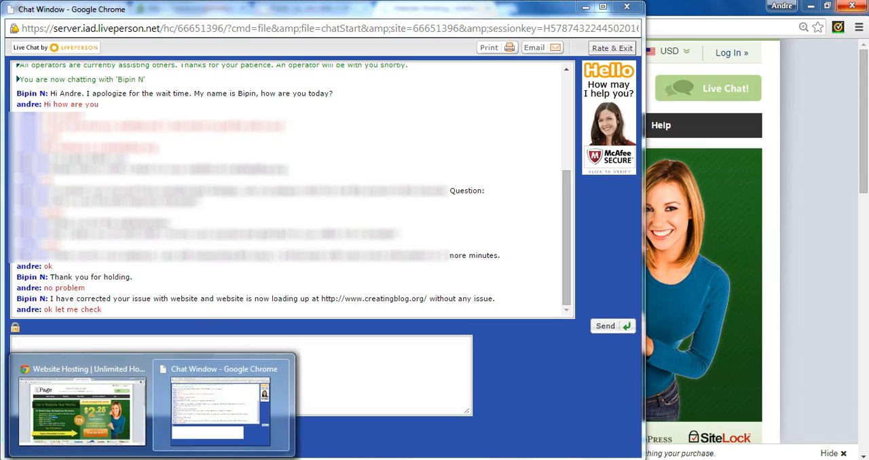
click(118, 419)
click(280, 11)
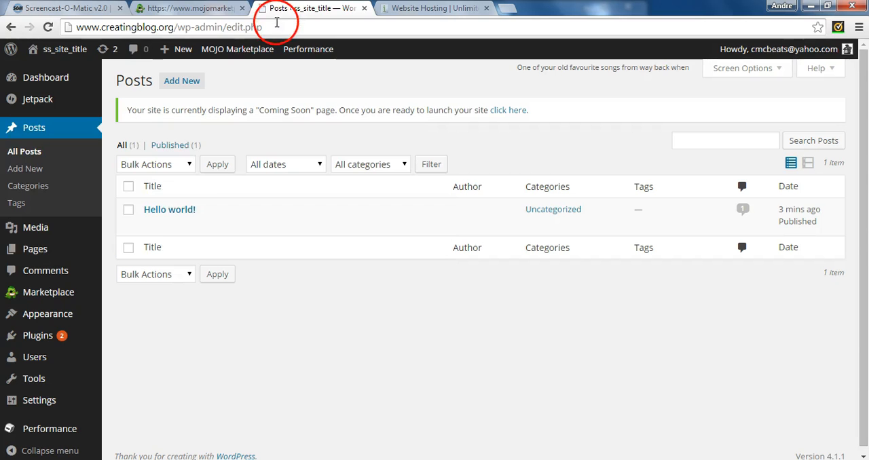
click(193, 7)
click(628, 9)
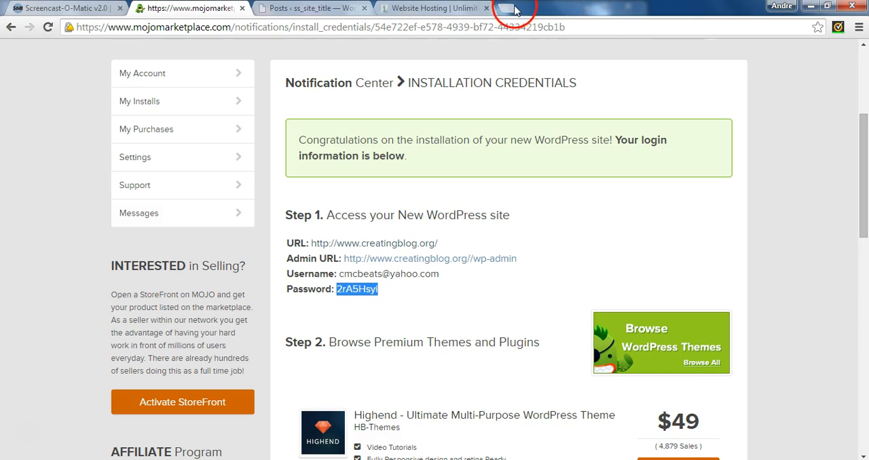
text(creat)
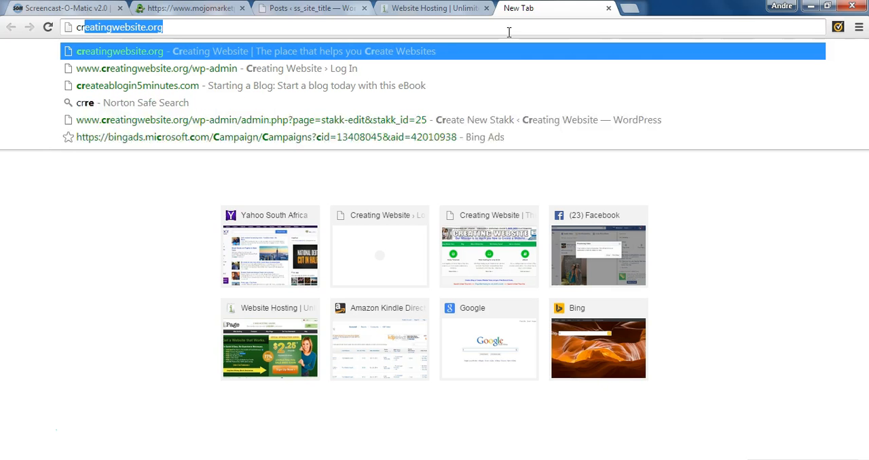
text(ingblog.or)
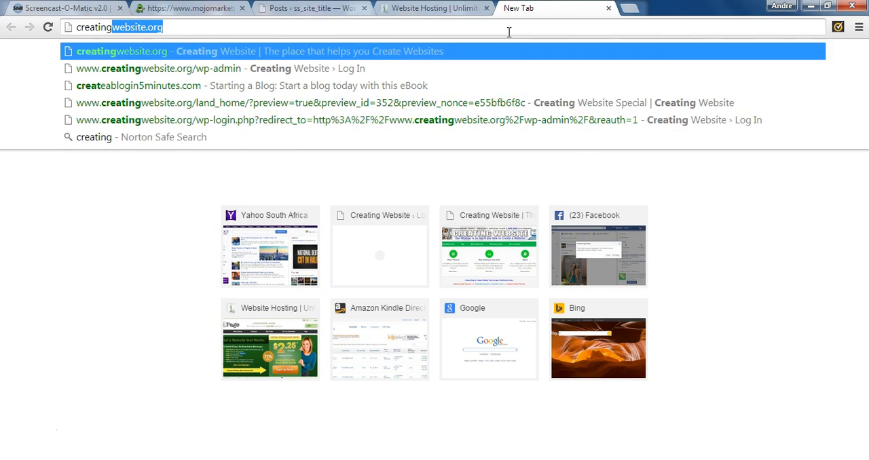
text(g)
key(Return)
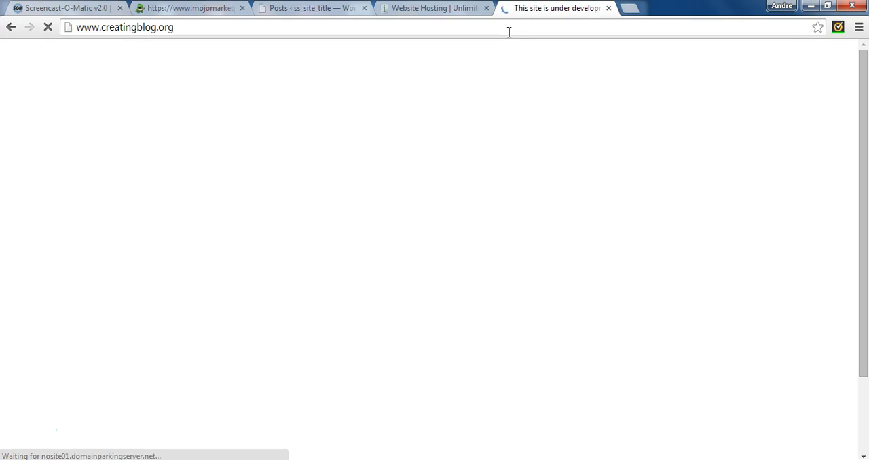
drag(485, 37, 197, 21)
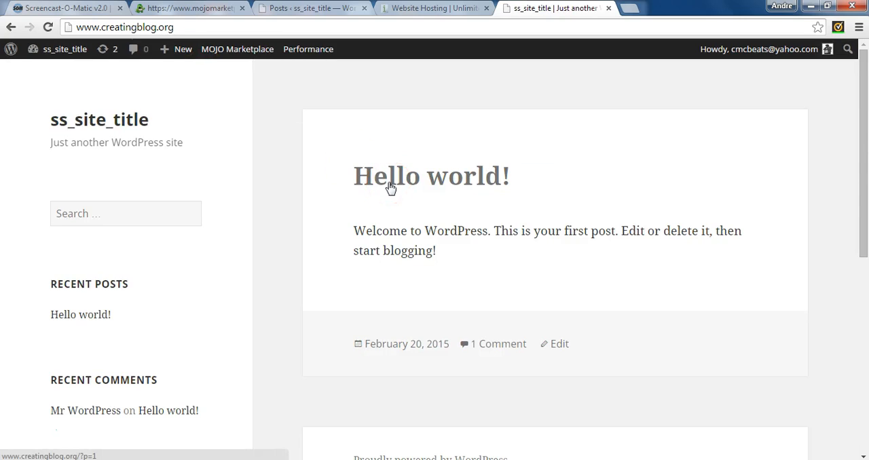
click(262, 18)
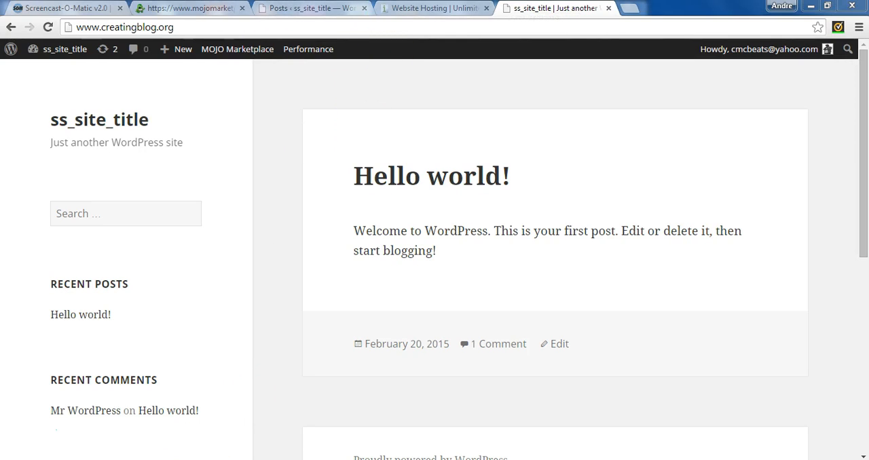
Go back to the support chat and send the message "ok it is working fine thanks".
click(189, 427)
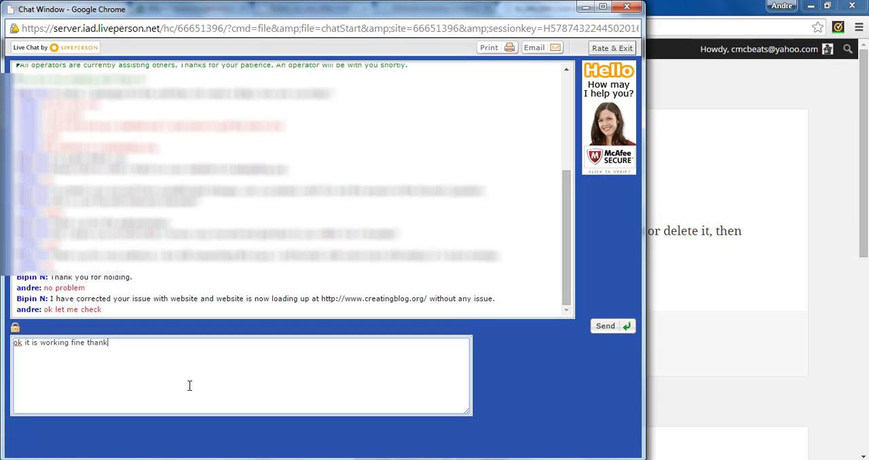
text(s)
key(Return)
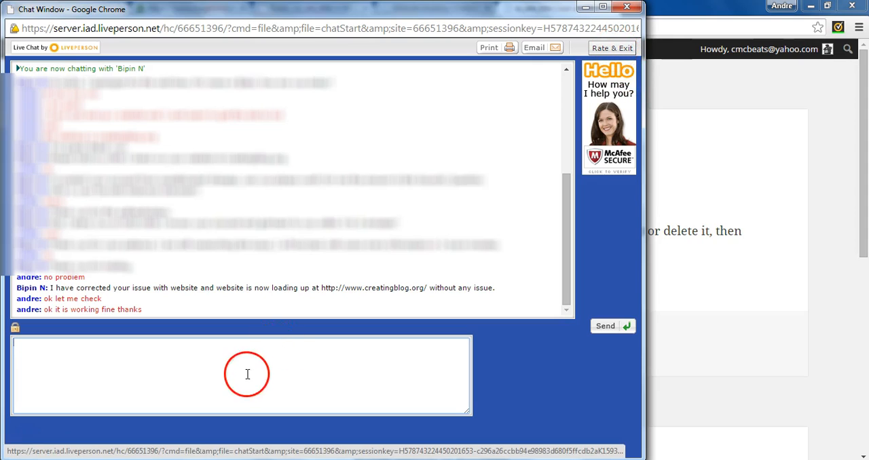
Exit the support chat, rate the likelihood of recommending as 10 (Highly Likely) and submit the exit survey.
click(628, 48)
click(137, 130)
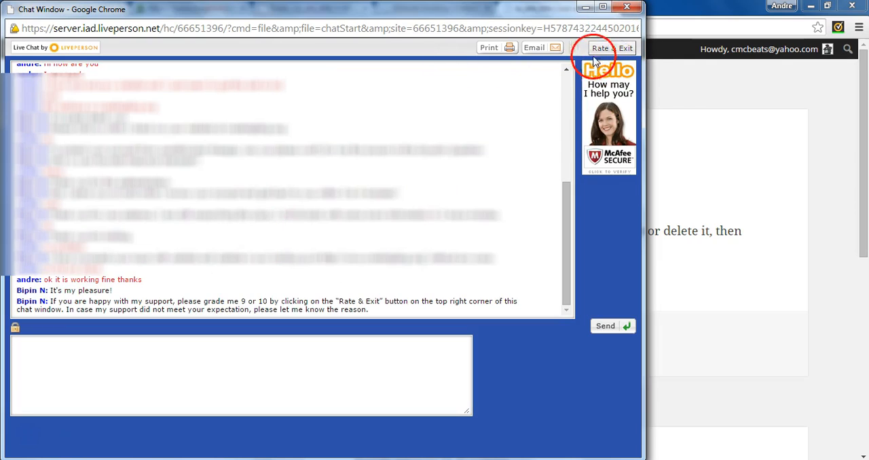
click(606, 48)
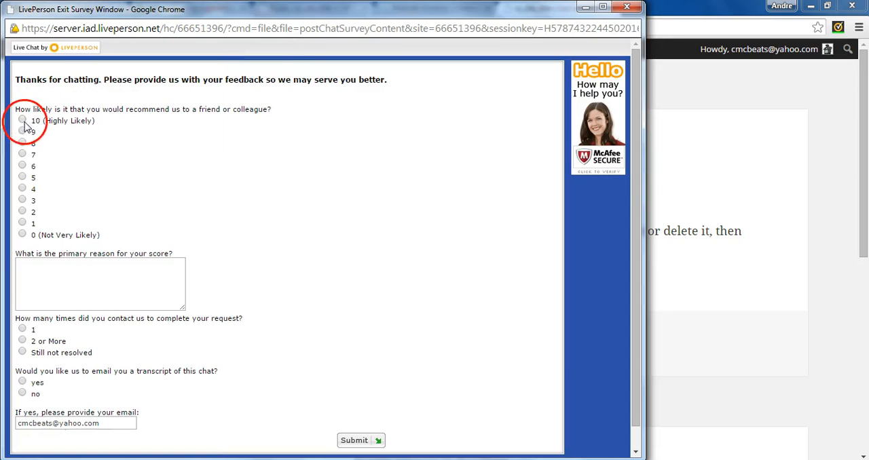
click(23, 120)
click(358, 441)
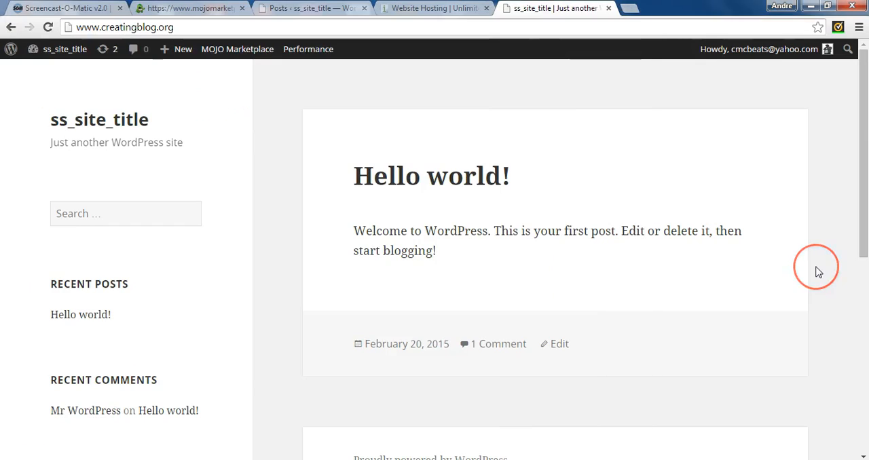
click(519, 231)
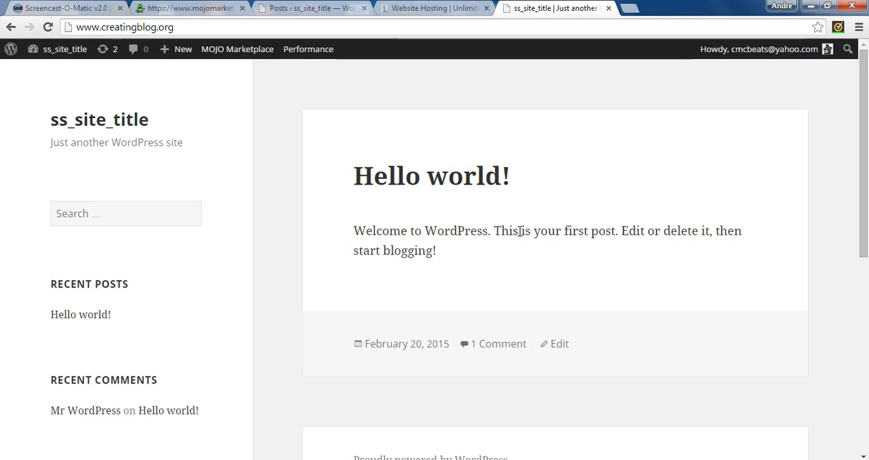
Go back to the WordPress admin, reload the posts list and start a new post.
click(313, 8)
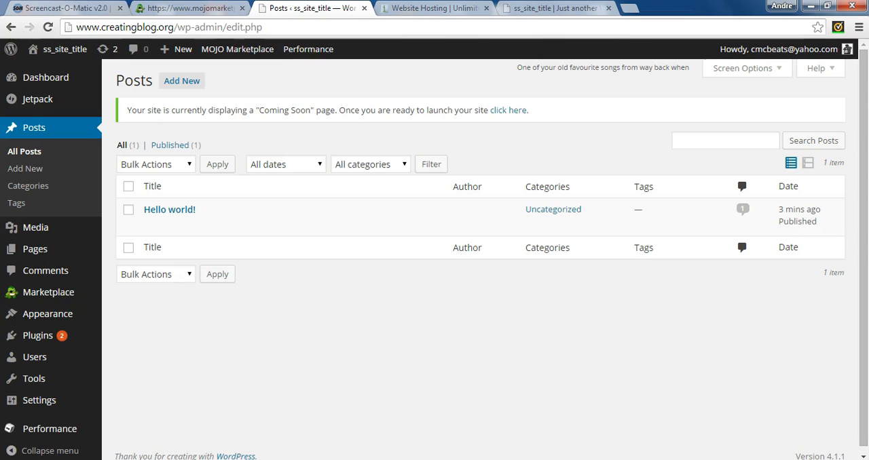
click(75, 203)
click(36, 129)
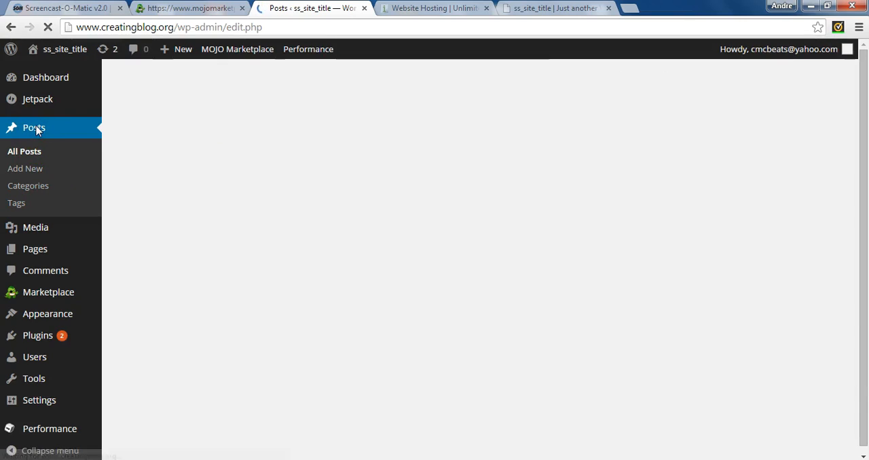
click(180, 87)
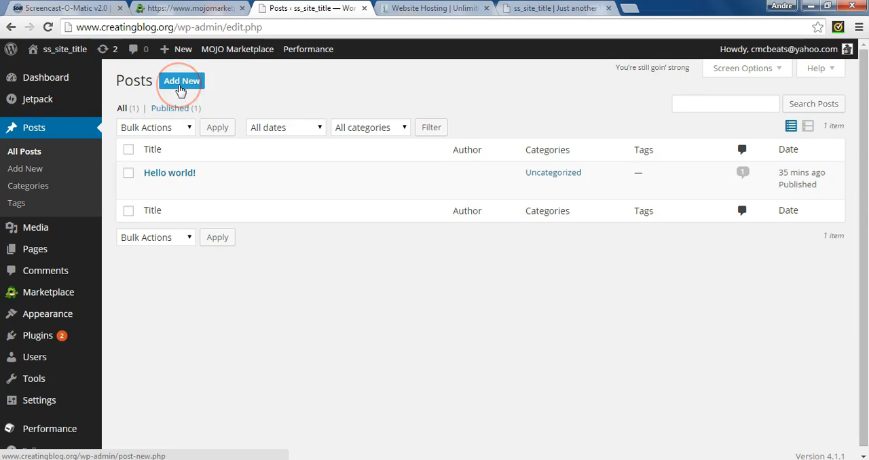
click(180, 87)
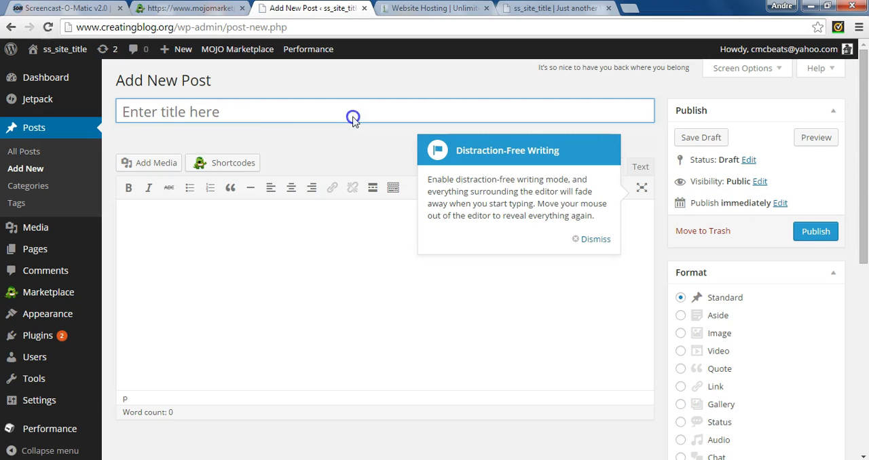
Title the new post "My first blog" and enter "My first Blog" as its body text.
text(M)
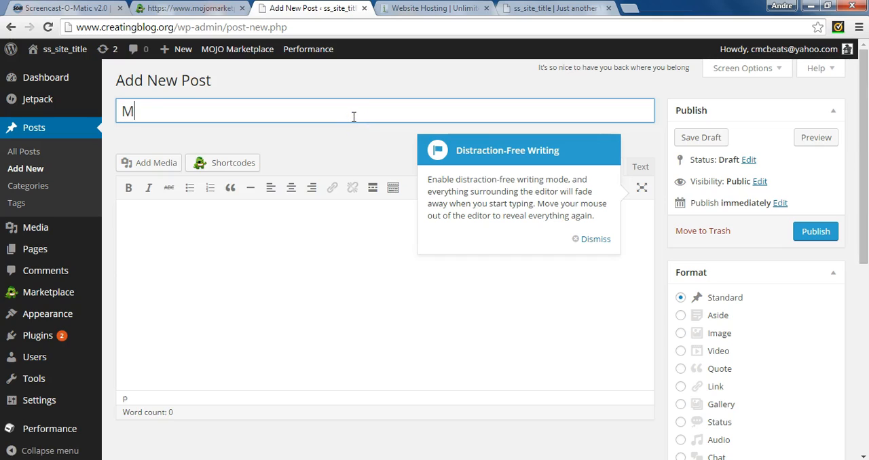
text(i first blog)
key(Tab)
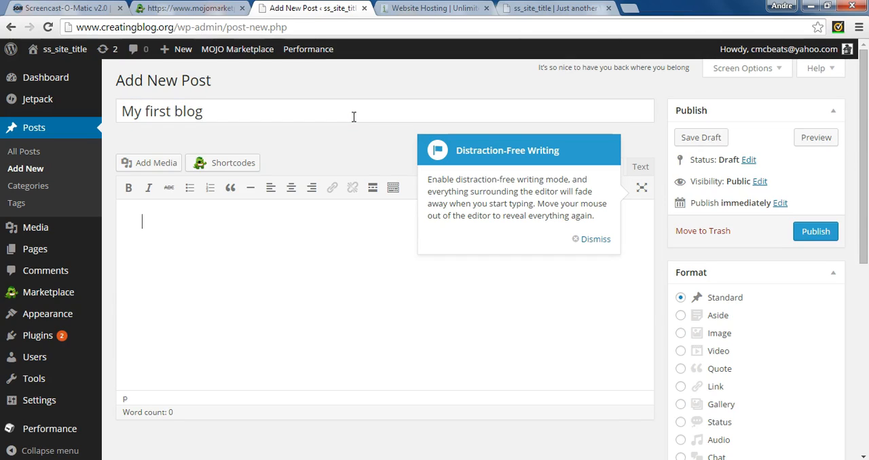
text(My first )
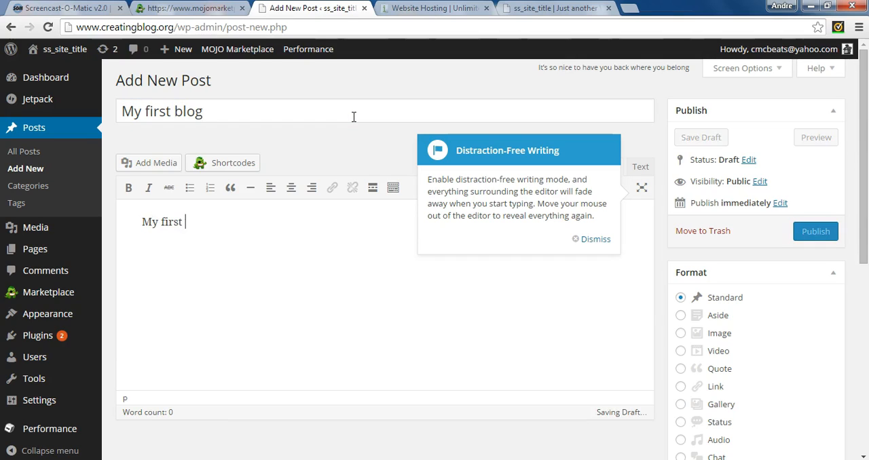
text(Blog)
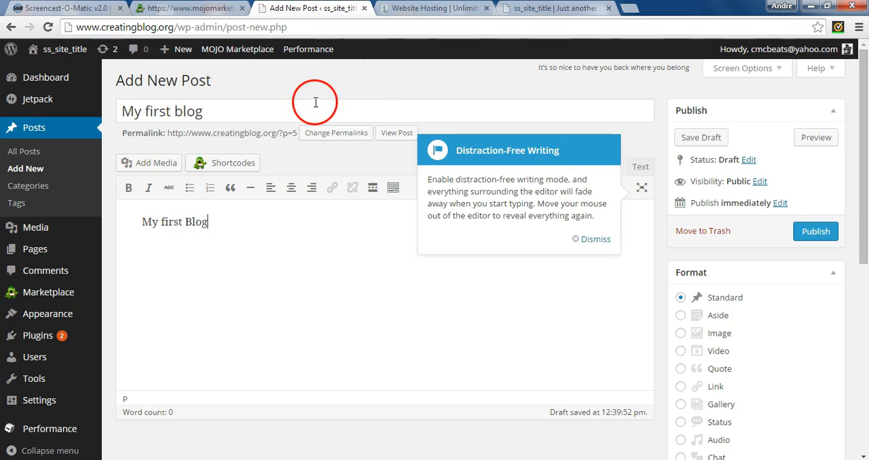
Dismiss the Distraction-Free Writing tip and make the body text "My first Blog" bold.
click(590, 239)
click(213, 116)
click(216, 222)
drag(215, 222, 120, 220)
click(128, 187)
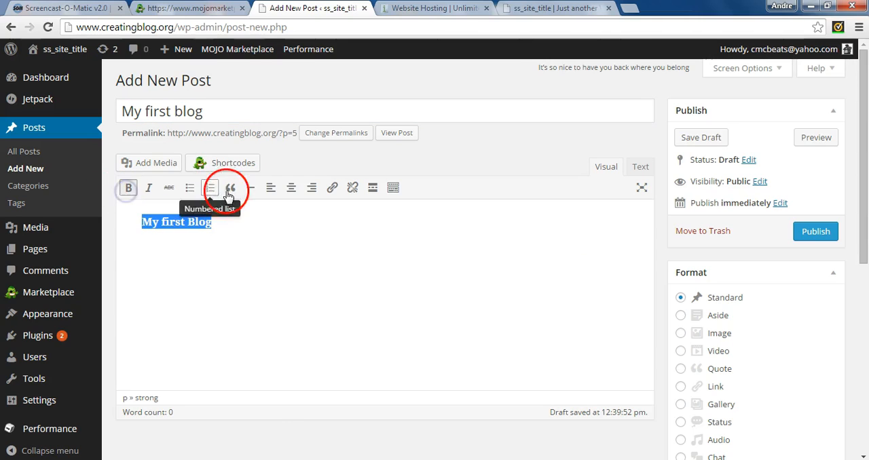
Show the extended formatting options and colour the selected body text "My first Blog" blue.
click(400, 196)
click(260, 209)
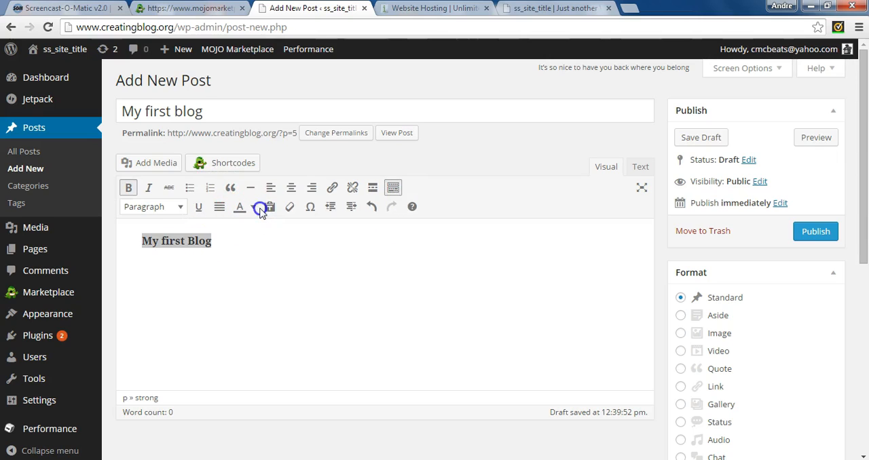
click(252, 206)
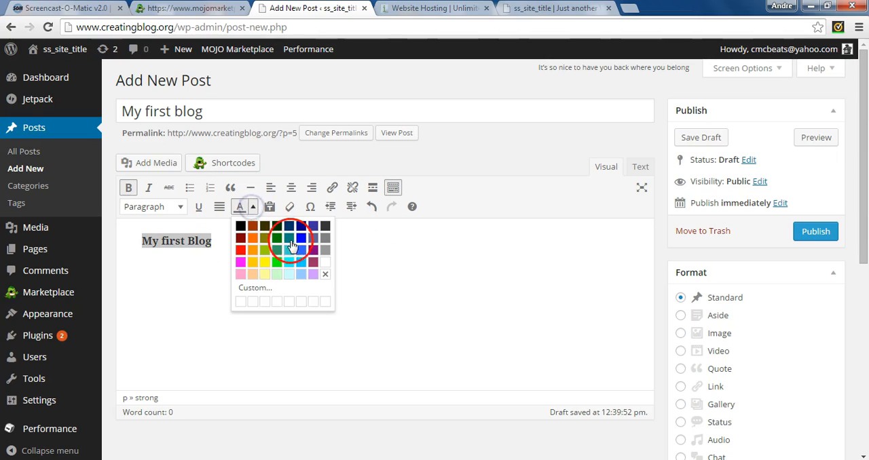
click(301, 238)
Add the line "Hello everyone and welcome to my first Blog..." below the blue heading text, followed by a new line.
click(325, 278)
key(Return)
text(Hello everyone and welcome to my fi)
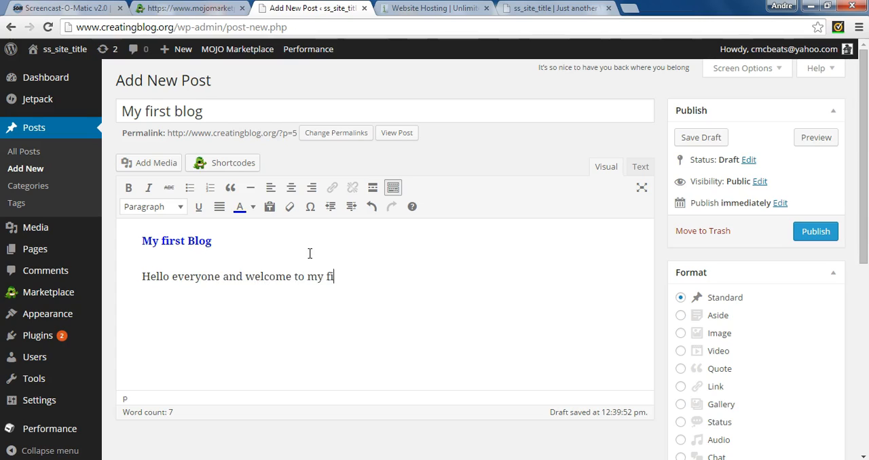
text(Blog...)
click(369, 319)
key(Return)
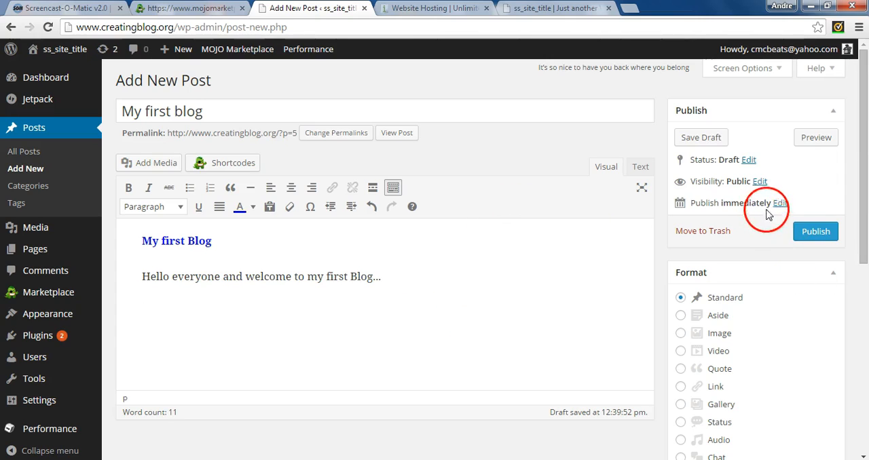
Publish the "My first blog" post and select its permalink.
click(812, 234)
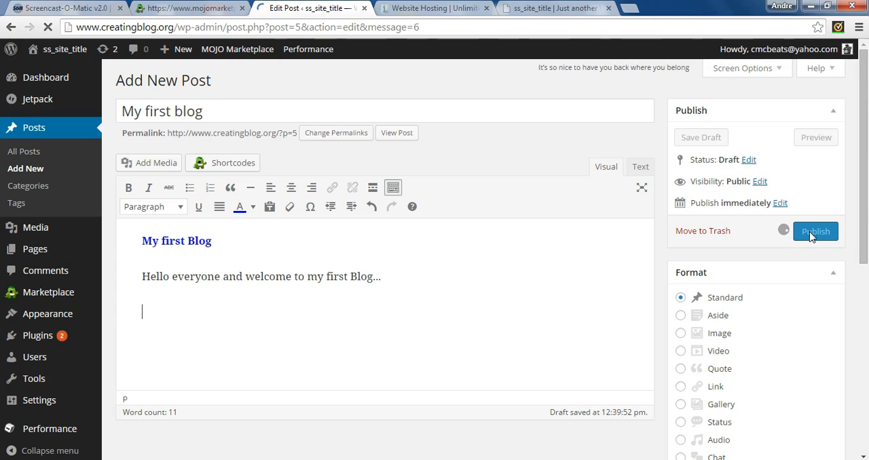
click(392, 250)
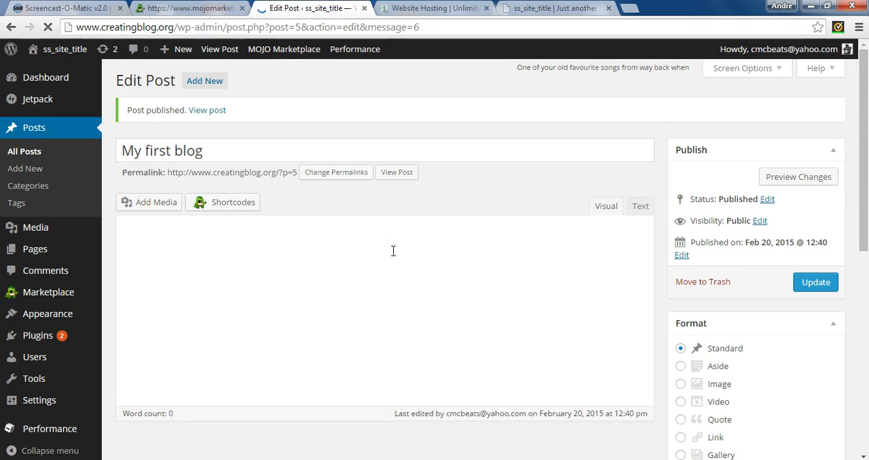
click(475, 331)
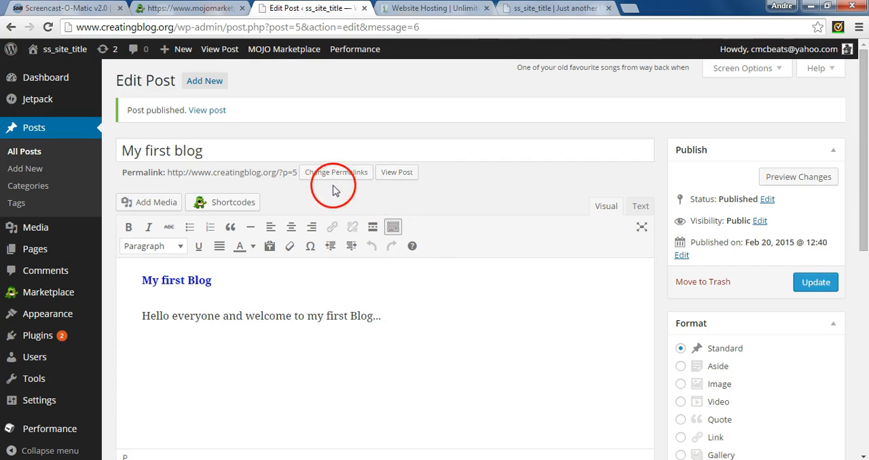
click(282, 171)
drag(290, 173, 264, 175)
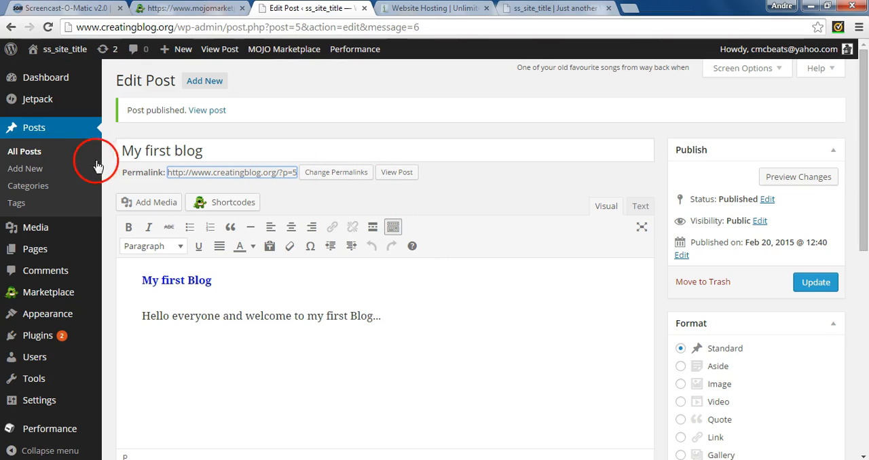
Open the list of pages and move Sample Page to the trash.
click(41, 252)
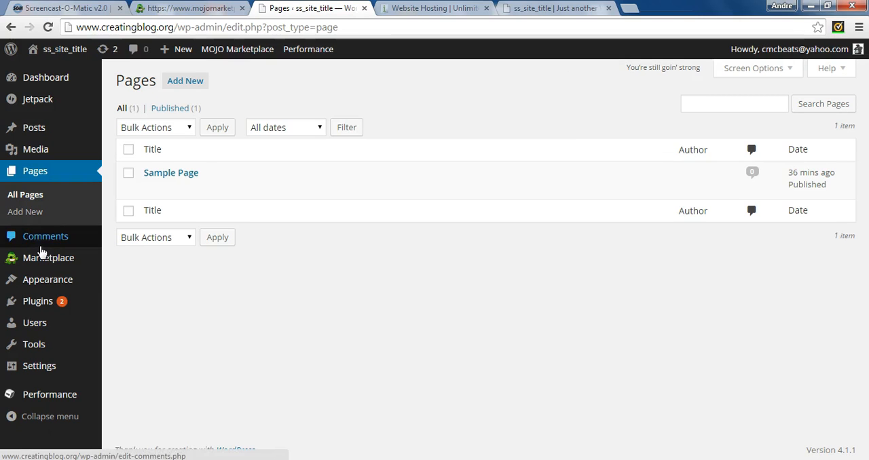
mouse_move(180, 169)
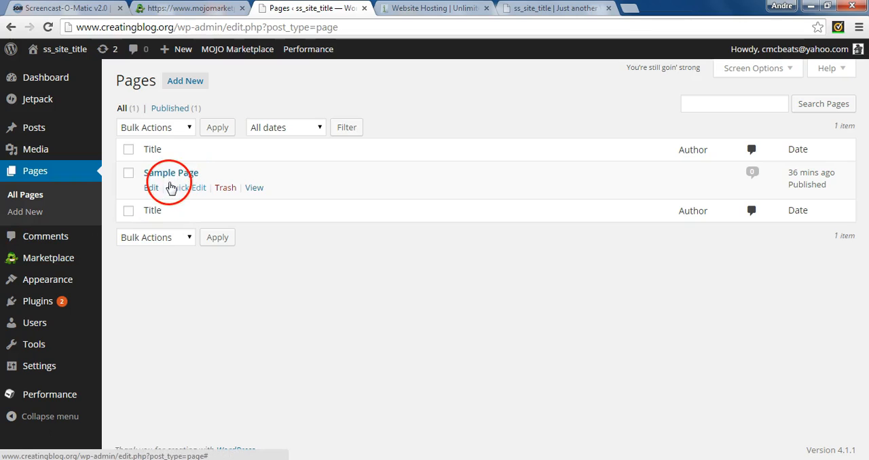
click(224, 191)
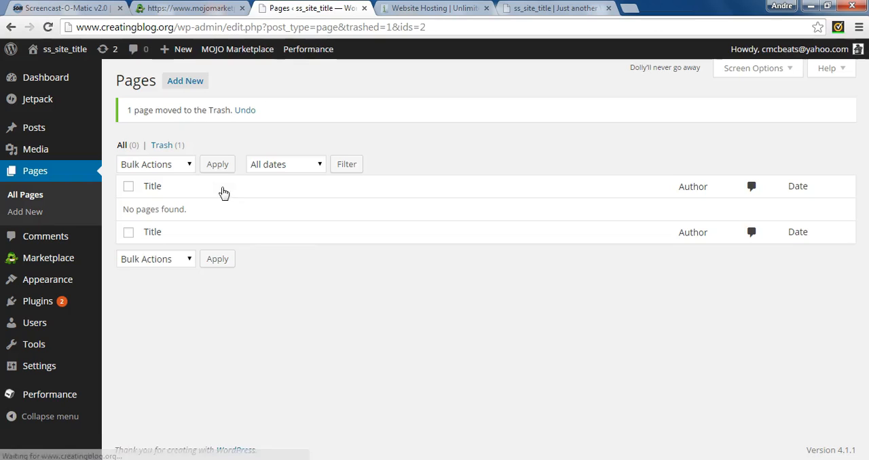
Create a new page titled "Home Page" with the body lines "Home Page" and "Creating Blog make your Blog today...".
click(197, 84)
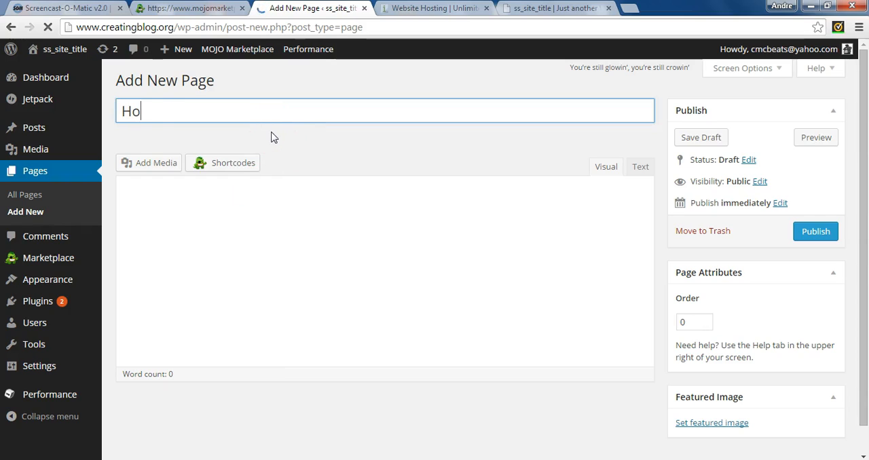
text(Home page)
key(BackSpace)
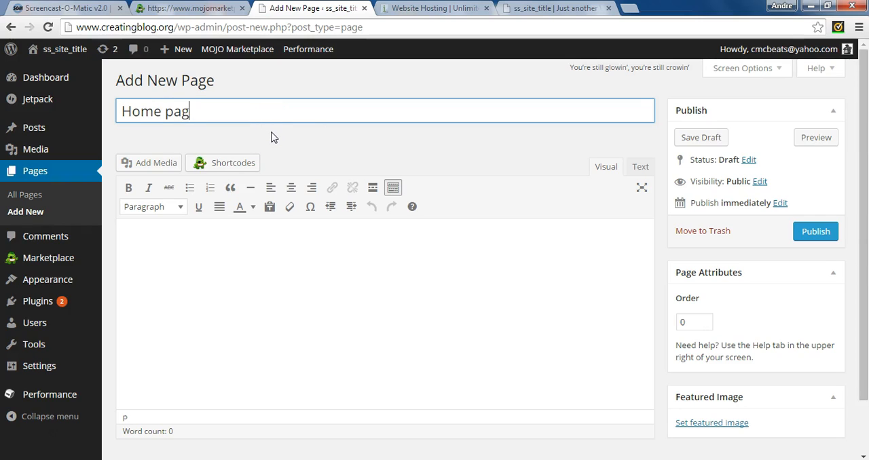
text(e)
key(Tab)
text(Home Page)
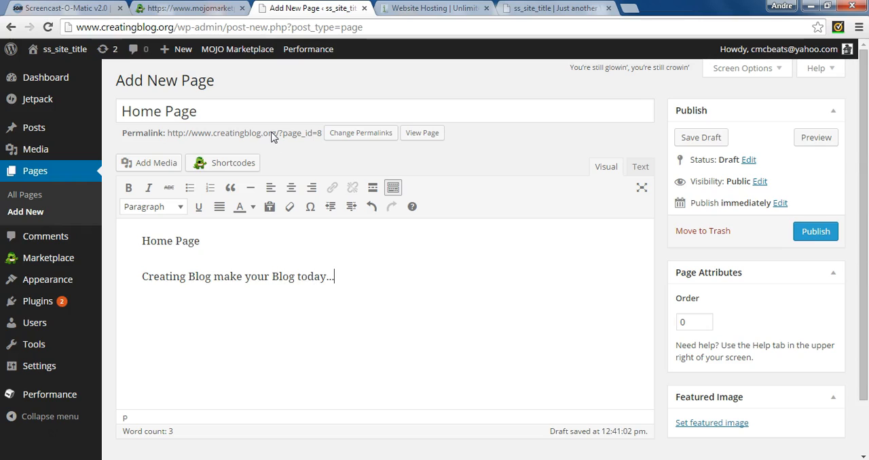
Publish the new Home Page.
click(807, 233)
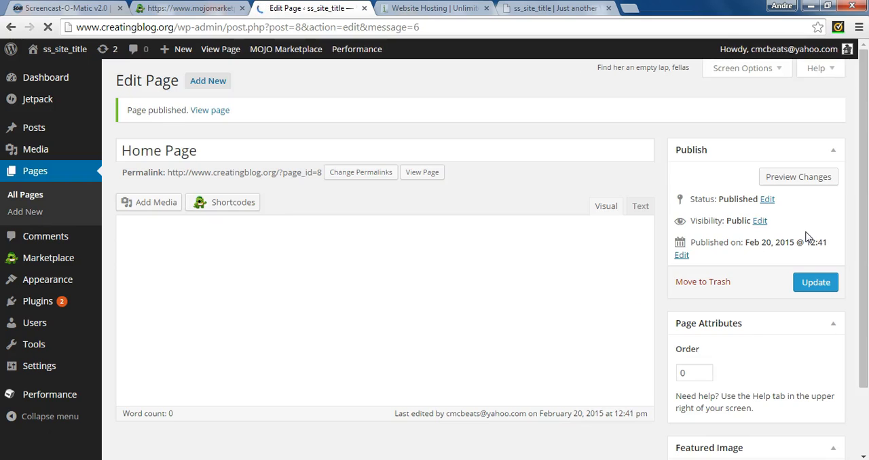
click(474, 312)
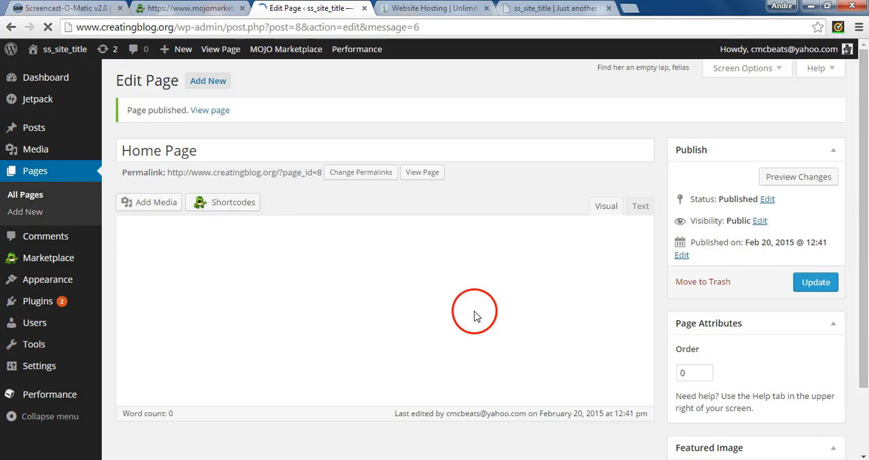
click(864, 288)
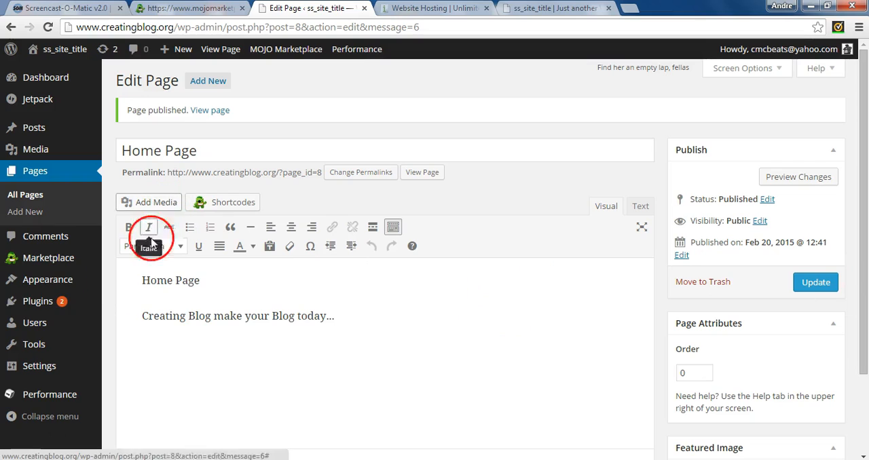
mouse_move(68, 286)
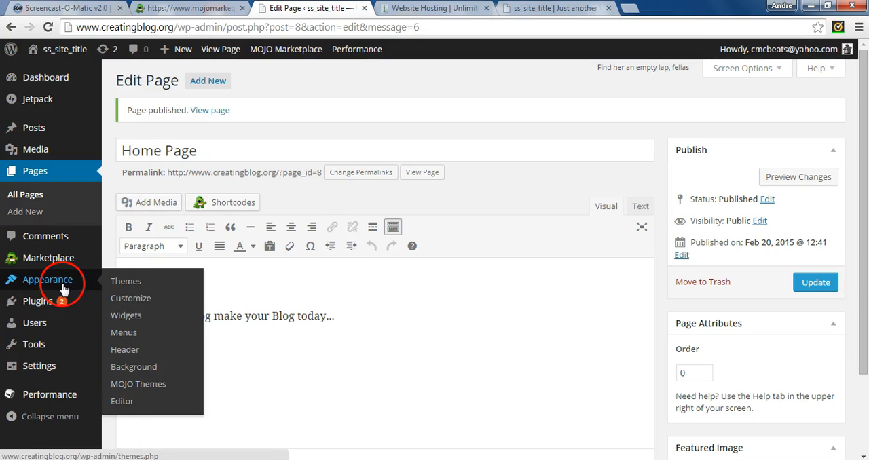
mouse_move(53, 374)
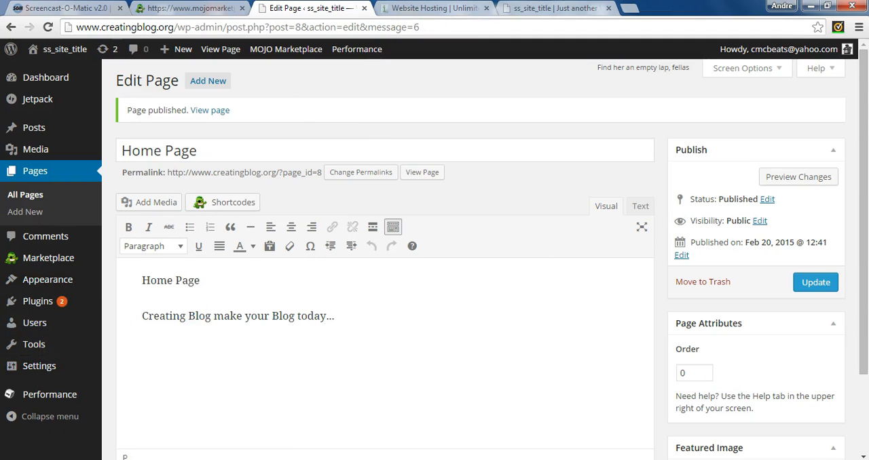
click(534, 8)
click(243, 27)
key(Return)
click(442, 264)
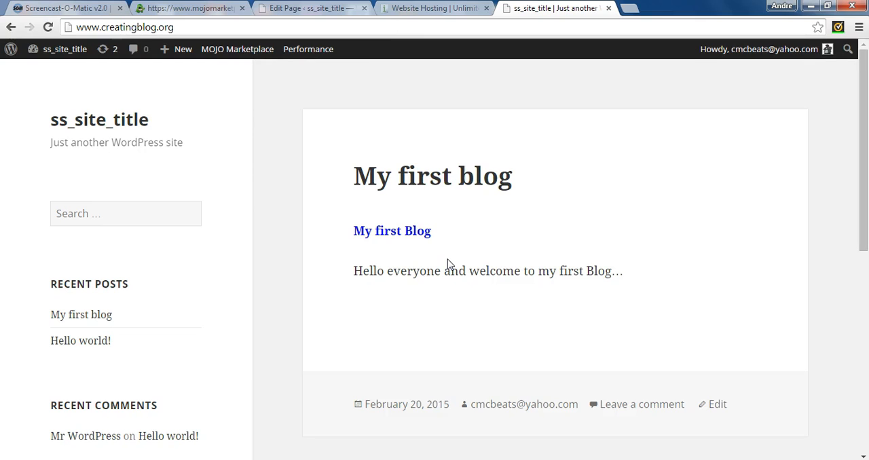
In the admin's Reading settings, make the front page display the static page Home Page and save the changes.
click(296, 9)
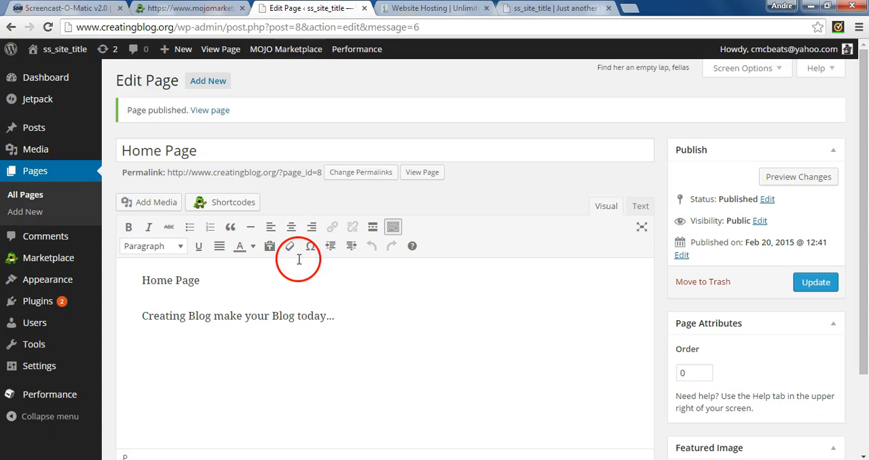
mouse_move(57, 367)
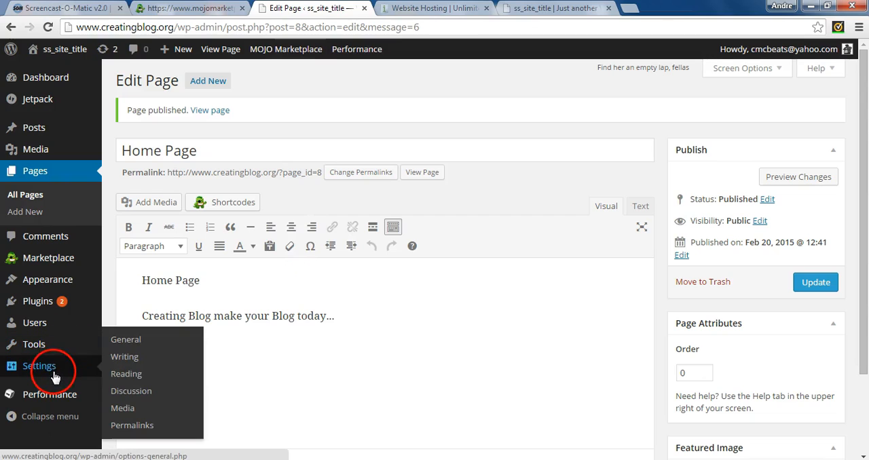
click(126, 375)
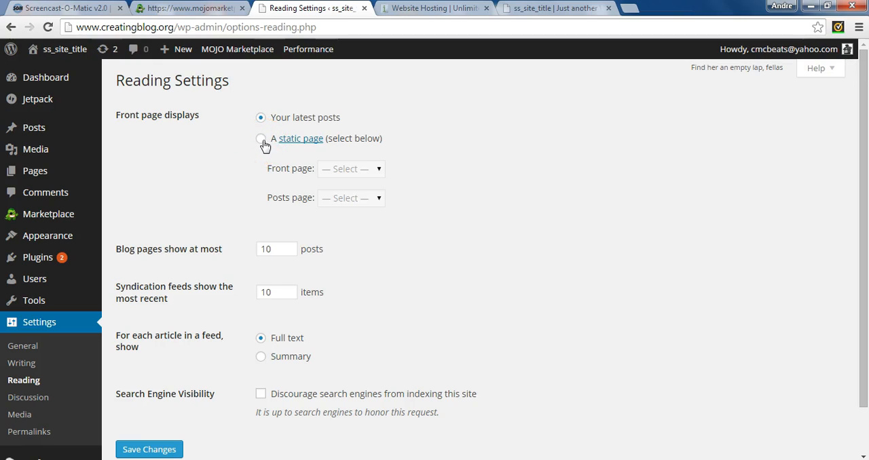
click(584, 8)
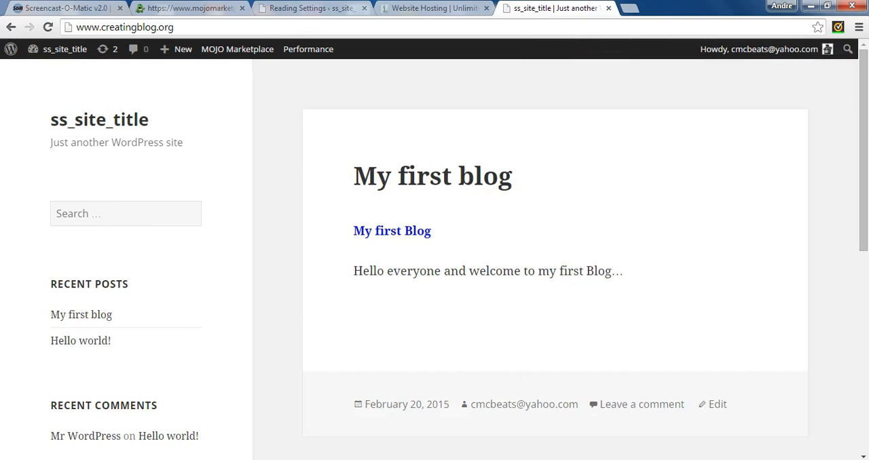
click(312, 8)
click(261, 138)
click(378, 170)
click(365, 201)
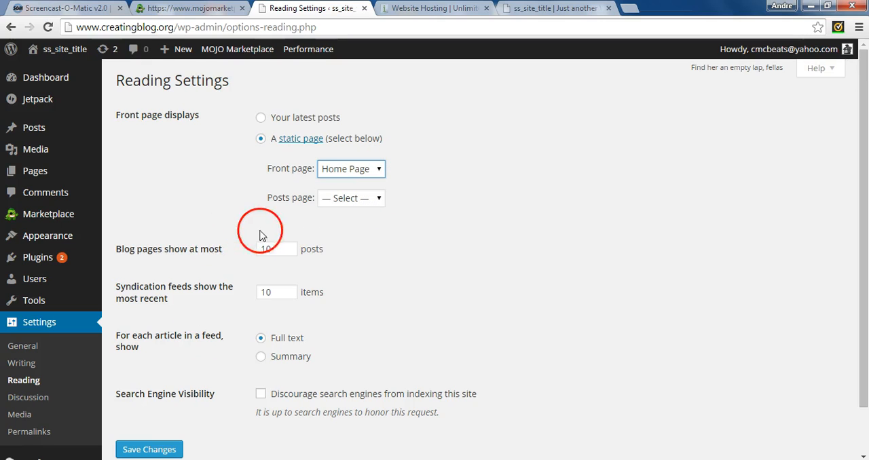
click(556, 9)
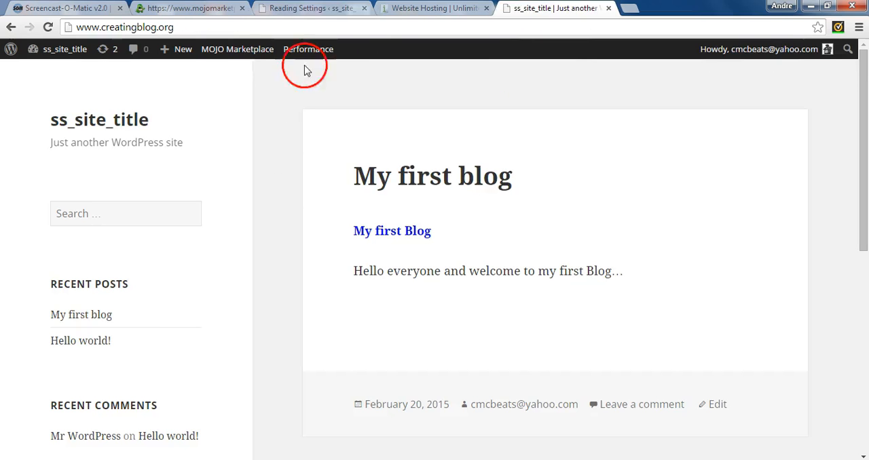
click(309, 8)
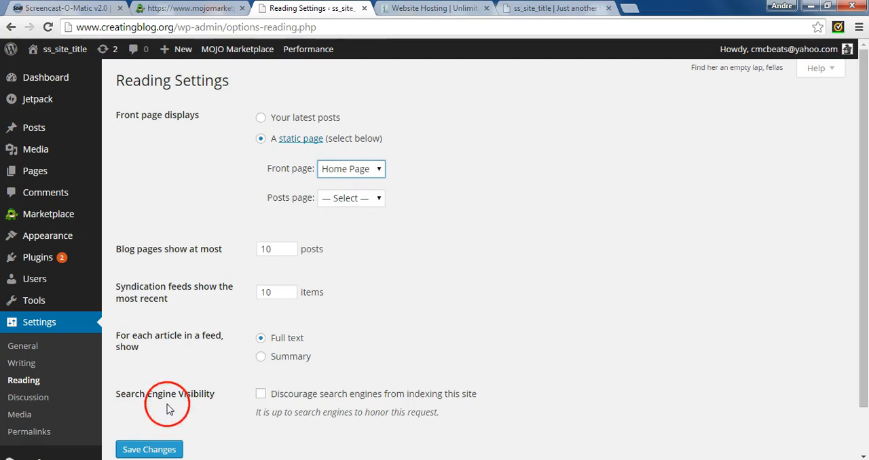
click(157, 449)
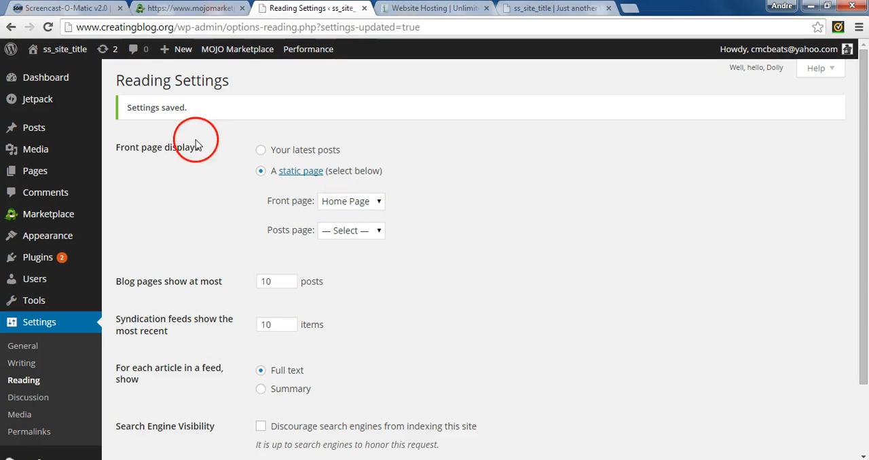
double_click(152, 148)
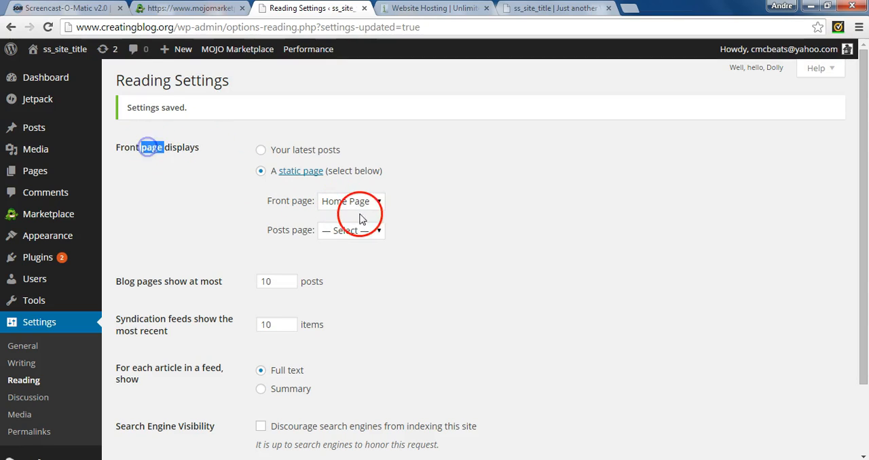
click(557, 8)
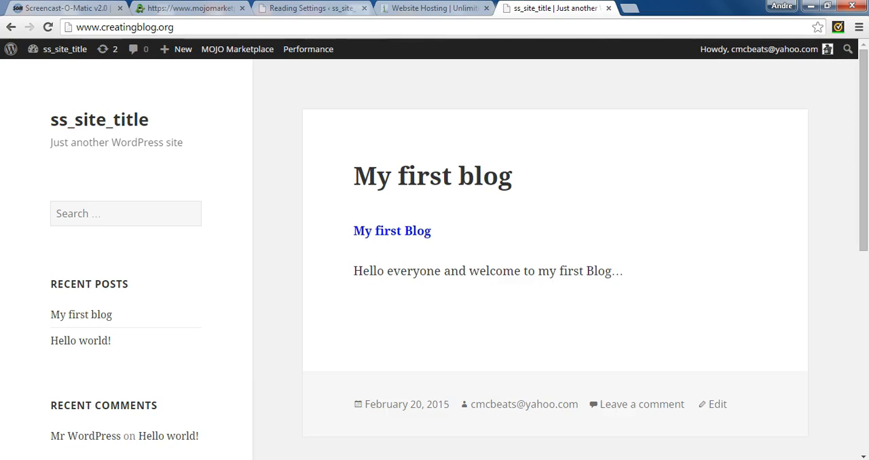
click(273, 24)
click(273, 23)
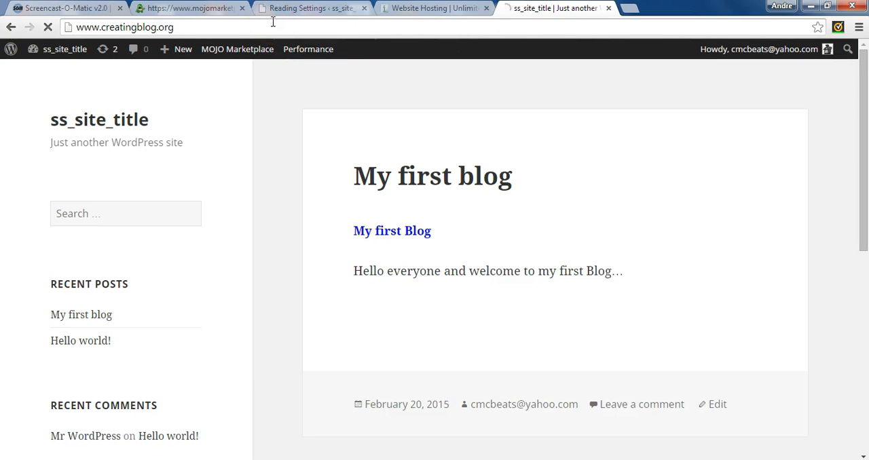
click(445, 171)
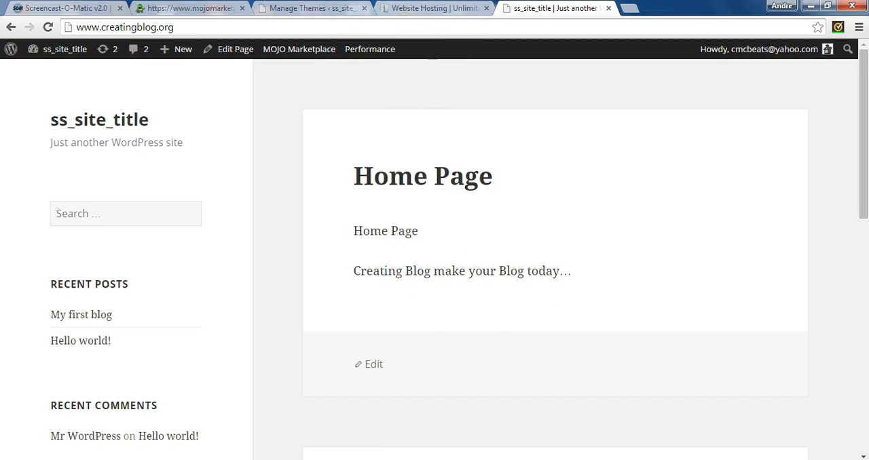
Return to the WordPress admin, open the list of pages and close the Website Hosting browser tab.
click(311, 8)
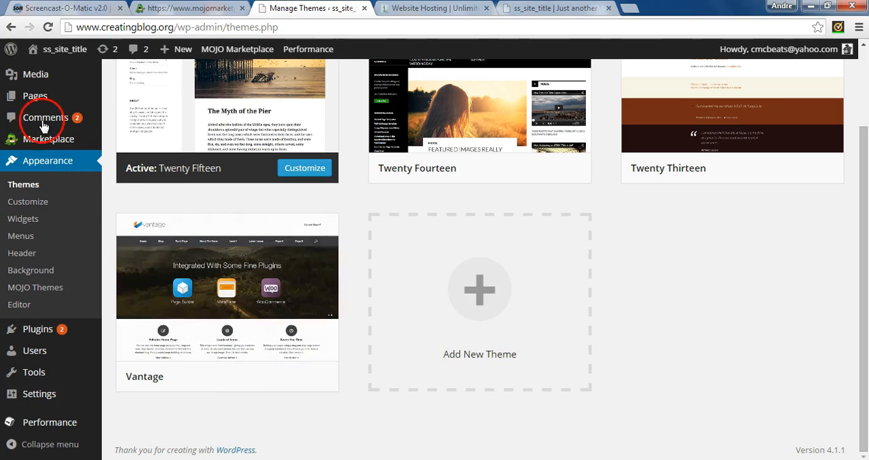
mouse_move(39, 109)
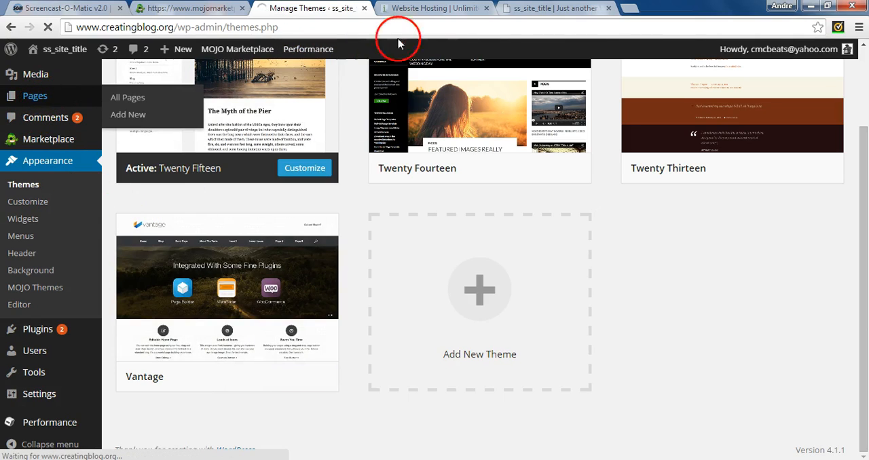
click(487, 8)
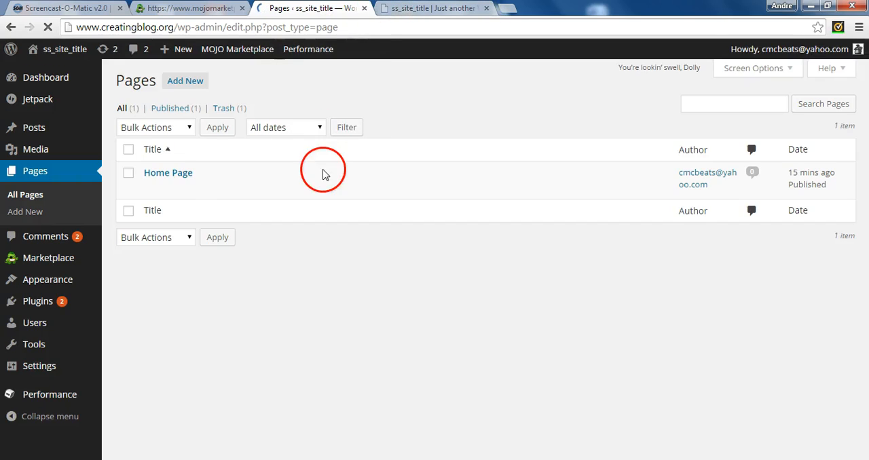
Open the page Home Page for editing and compare its content with the front page of the public site.
click(151, 188)
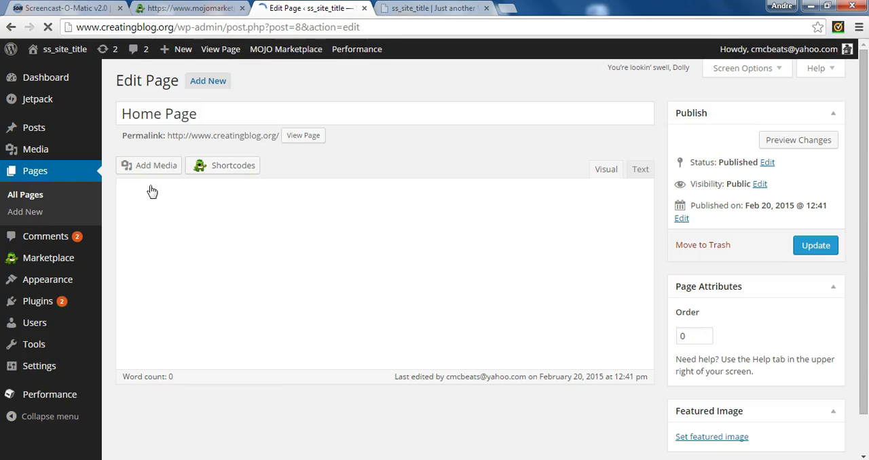
click(264, 198)
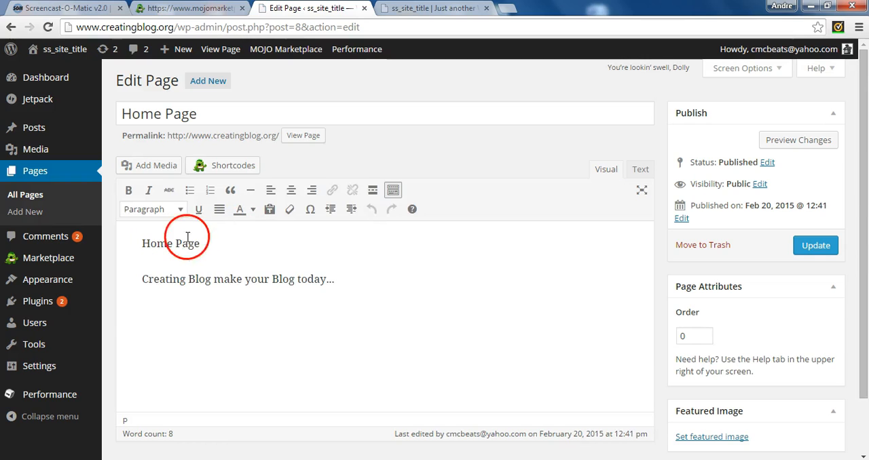
click(467, 6)
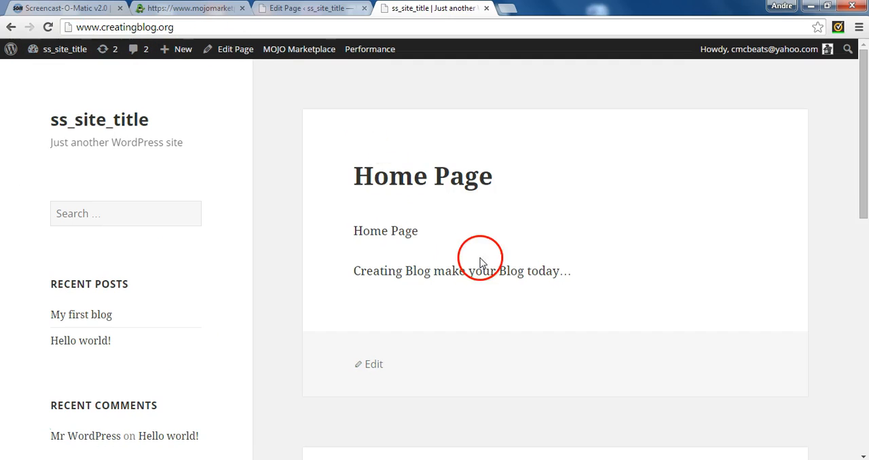
click(306, 8)
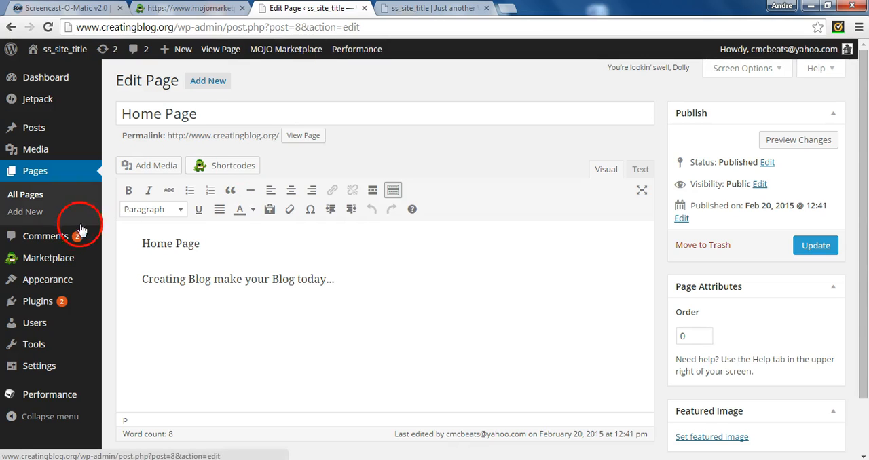
Open the Themes section of the admin and look through the installed themes.
mouse_move(49, 285)
click(119, 282)
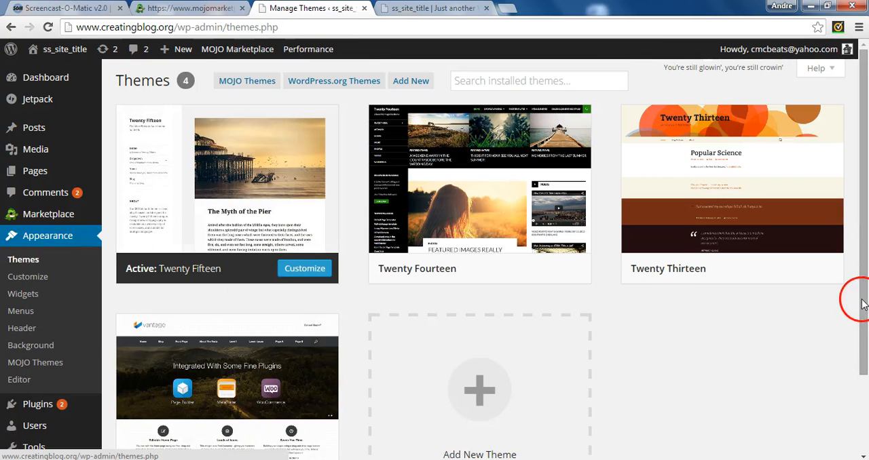
drag(862, 303, 859, 390)
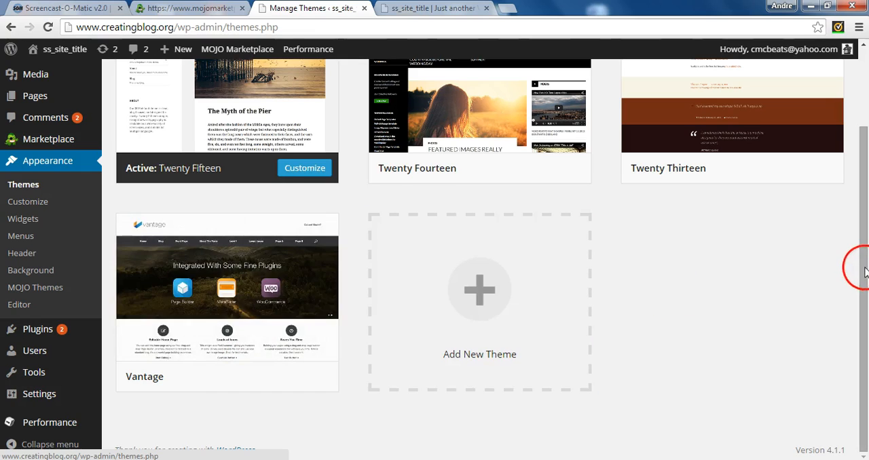
drag(864, 272, 863, 180)
View the page for adding a theme from a .zip file, and return to the installed themes.
mouse_move(317, 49)
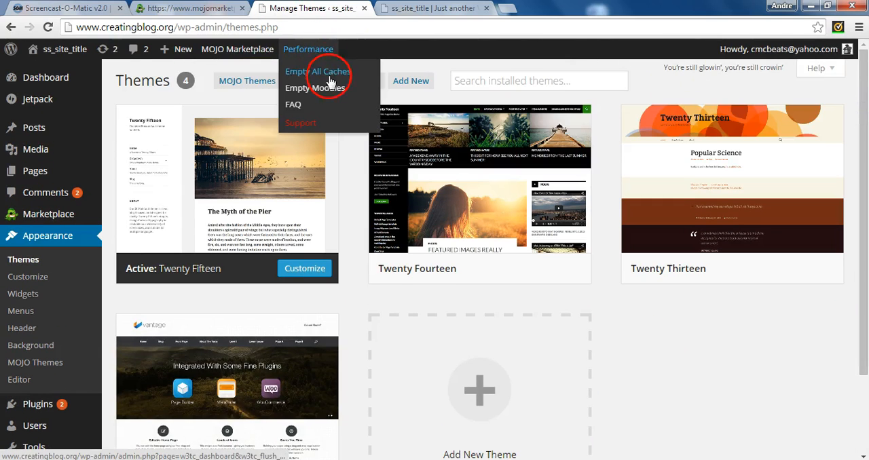
click(411, 82)
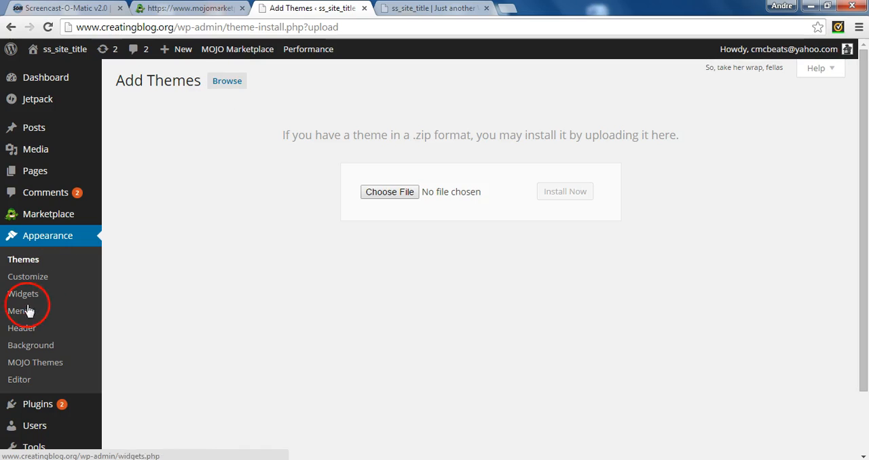
click(19, 267)
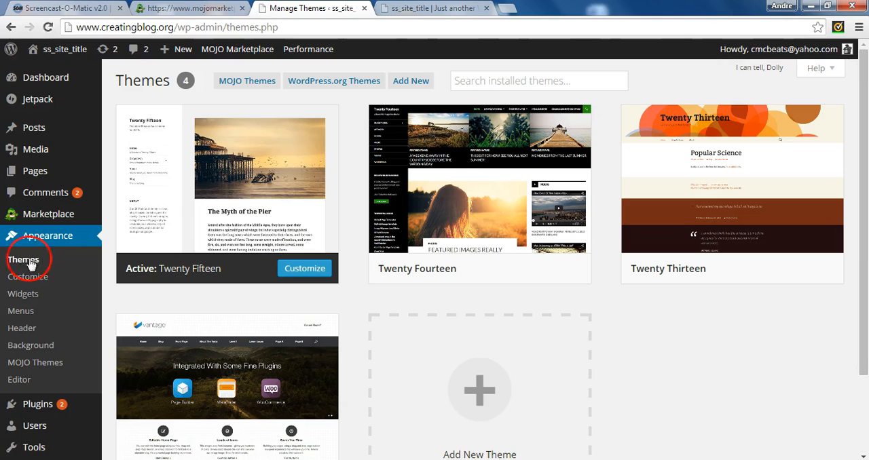
Start adding a new theme and search the theme directory for vantage.
mouse_move(224, 249)
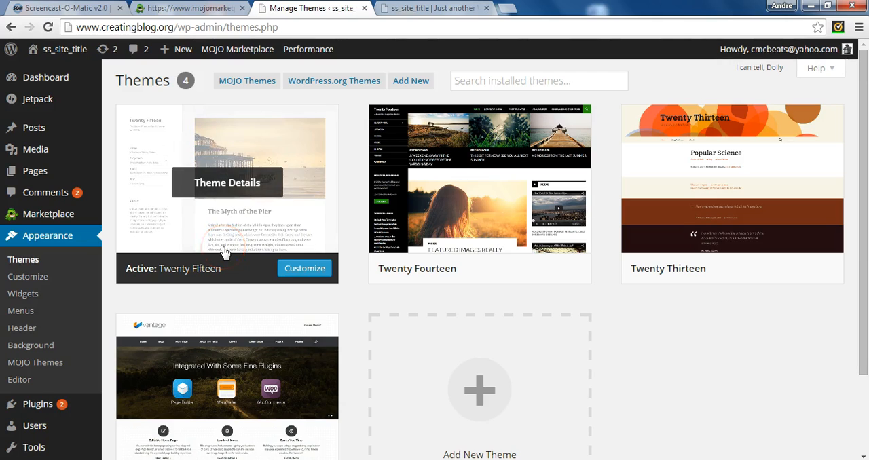
click(522, 410)
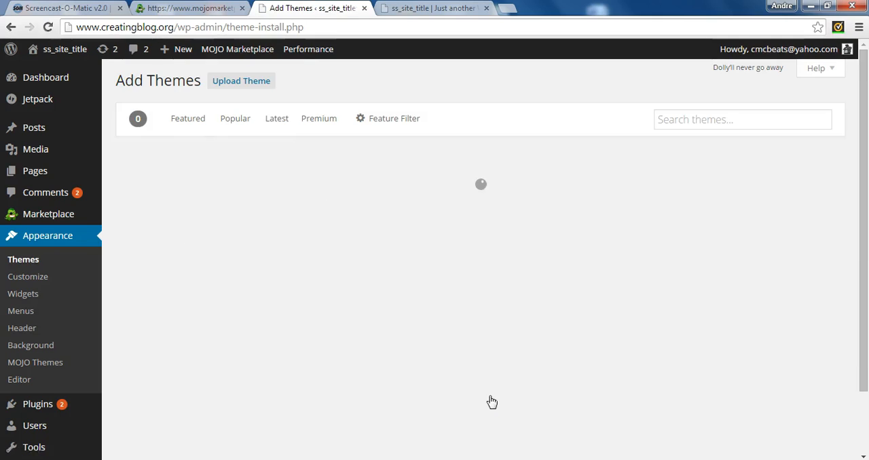
click(714, 122)
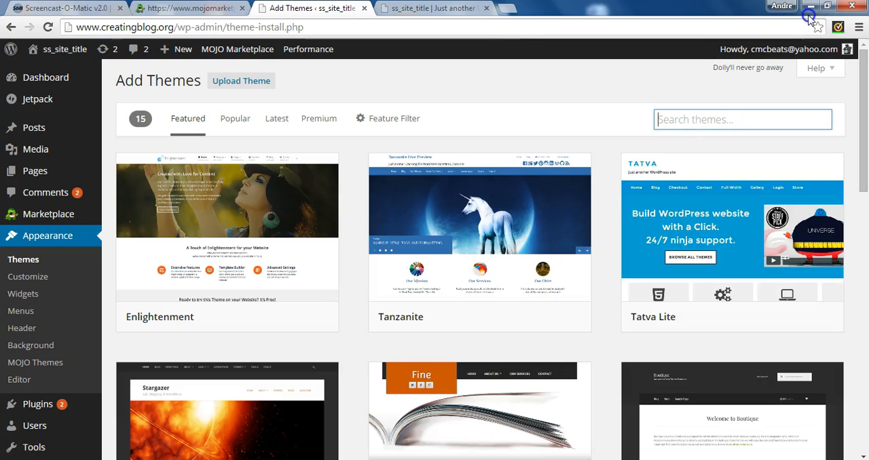
click(738, 168)
text(vantage)
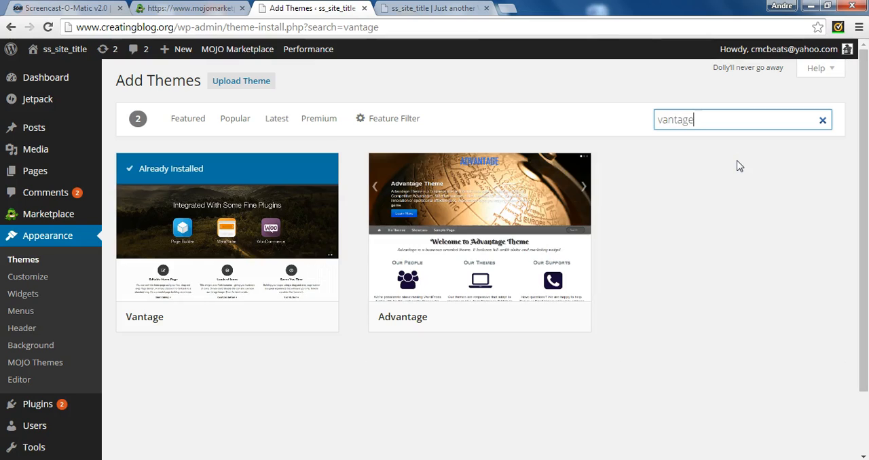
mouse_move(264, 221)
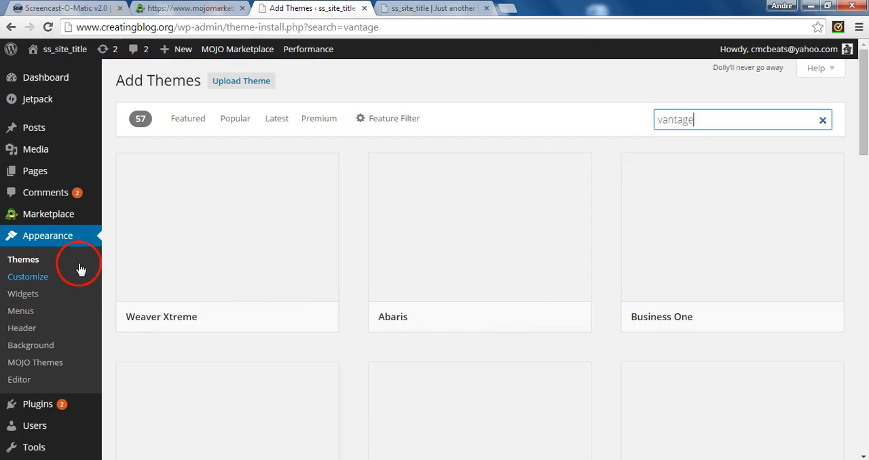
mouse_move(213, 179)
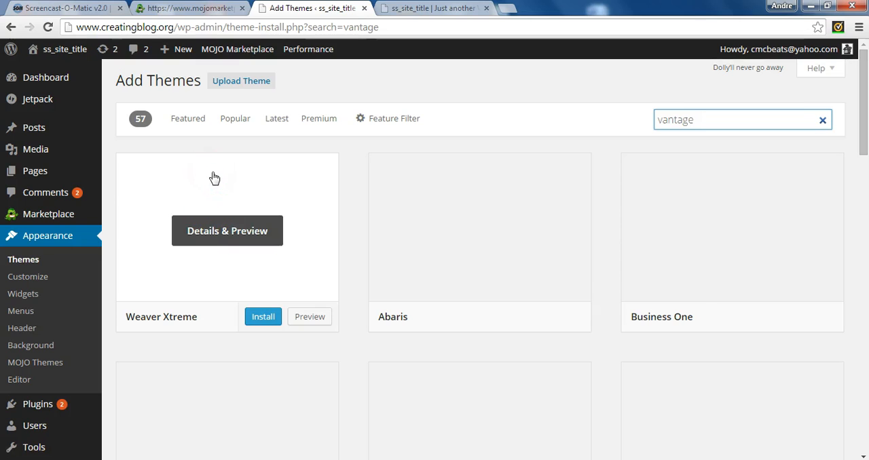
Return to the installed themes to find Vantage, and reload the public site to check its current design.
click(36, 259)
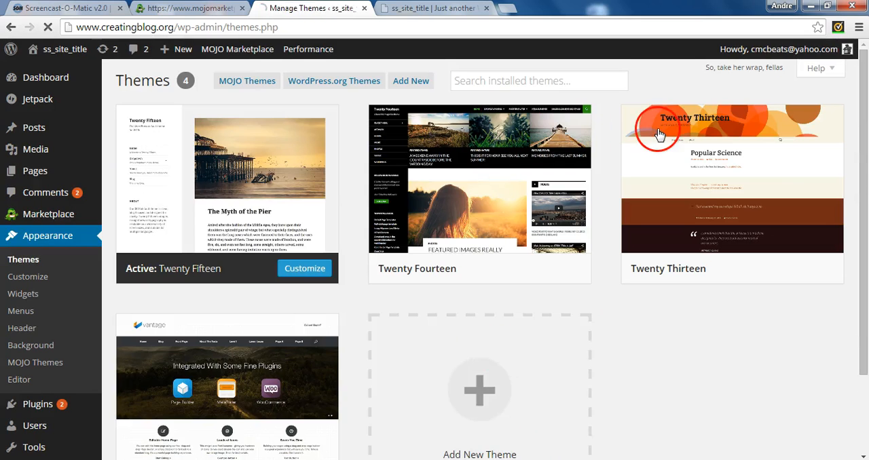
drag(865, 228, 863, 290)
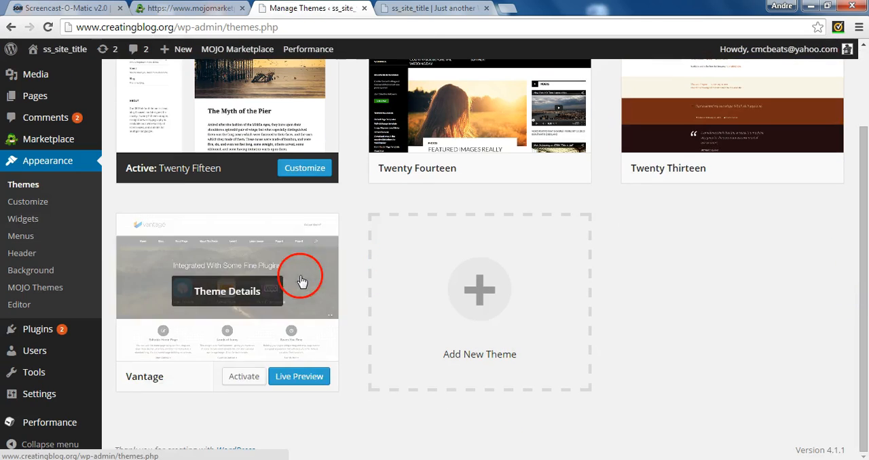
click(434, 9)
click(250, 22)
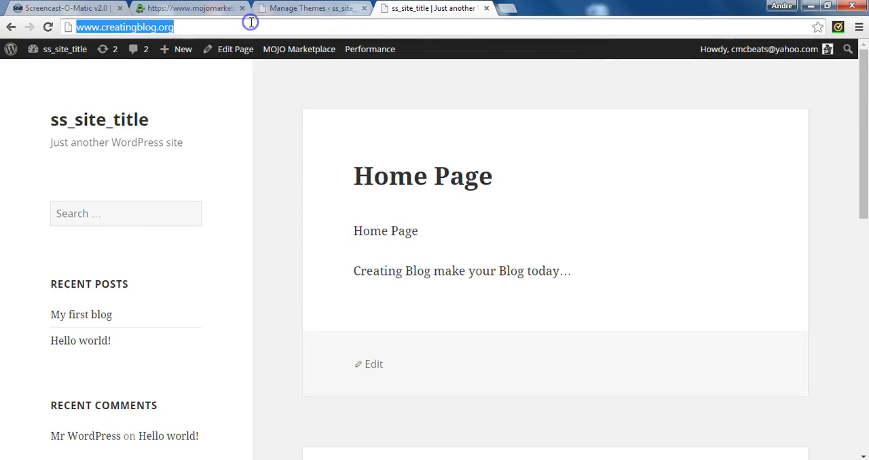
key(Return)
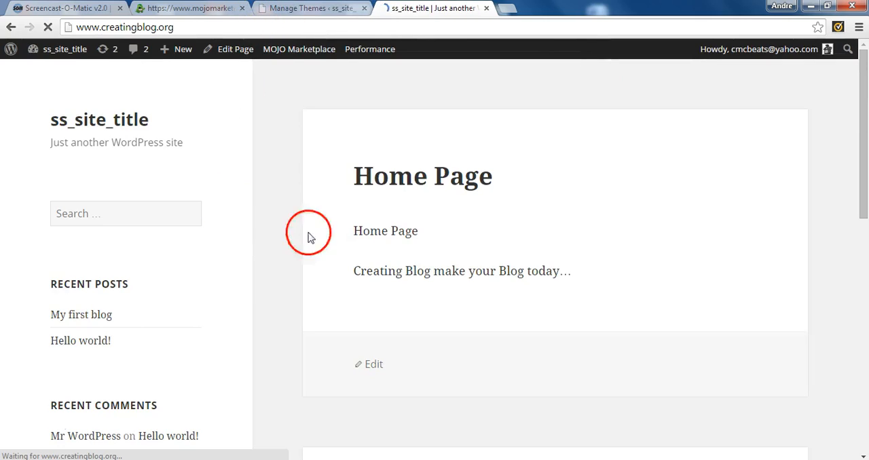
Back in the admin's installed themes, activate the Vantage theme.
click(317, 8)
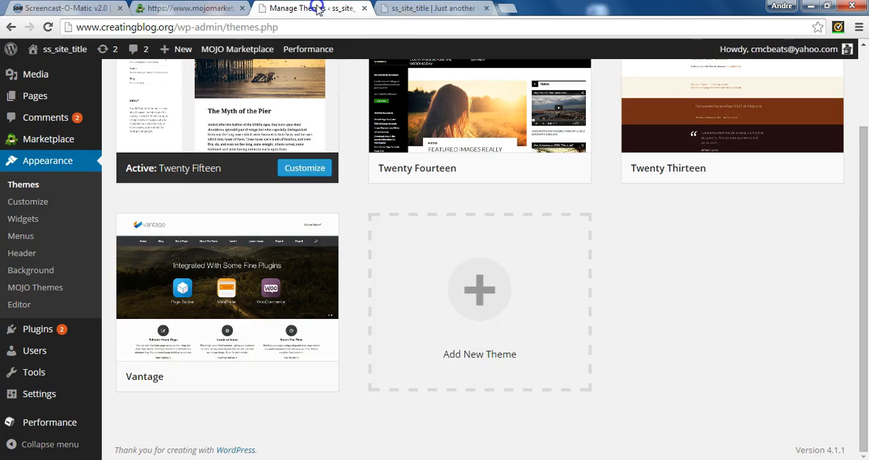
mouse_move(311, 301)
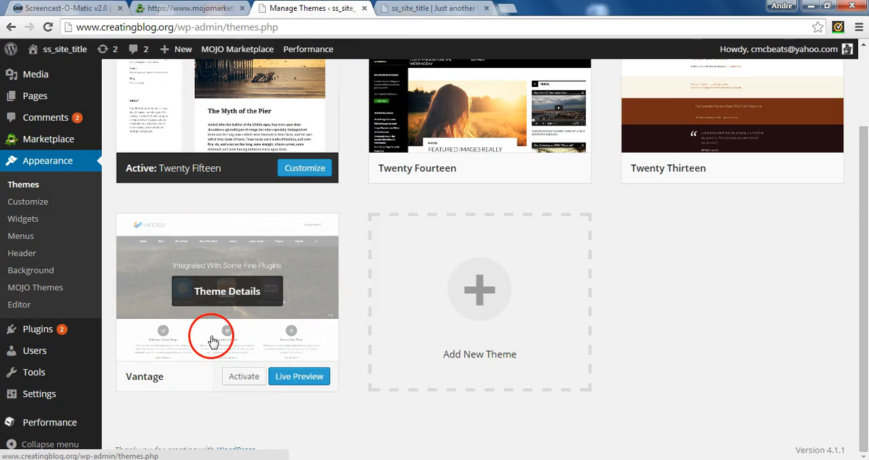
click(238, 377)
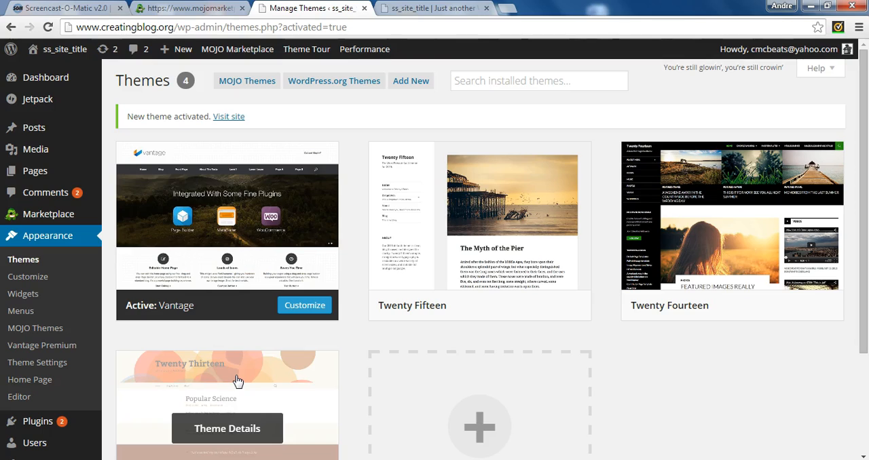
click(422, 9)
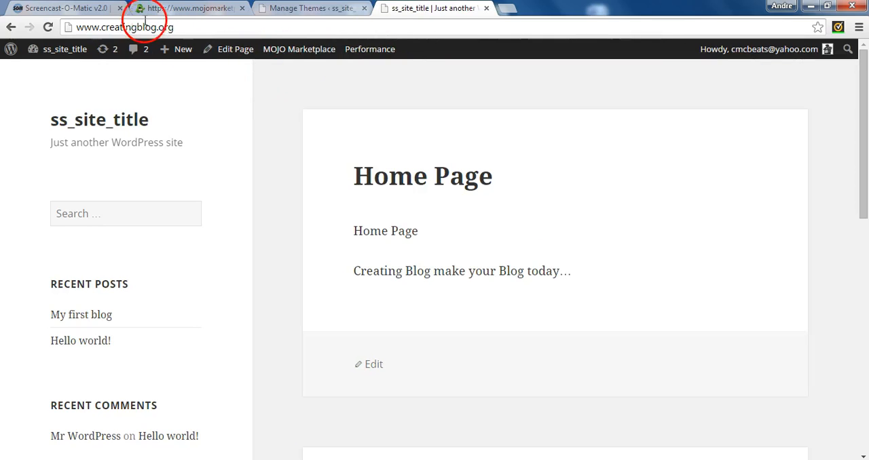
click(48, 27)
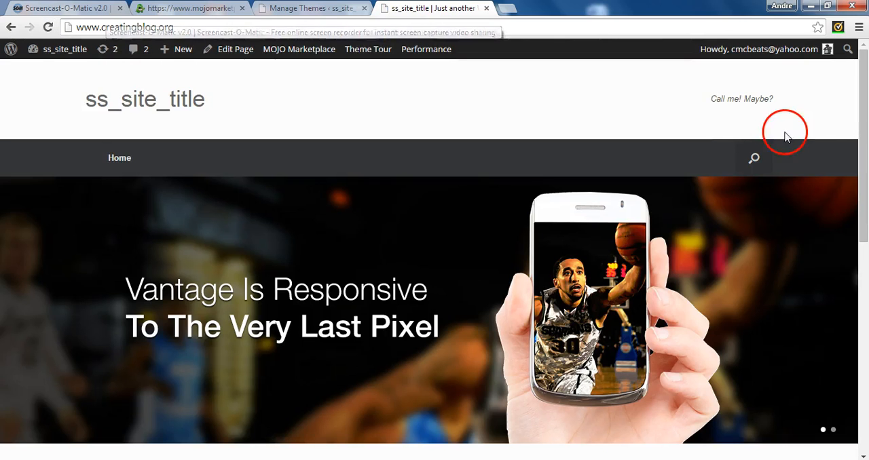
drag(859, 161, 867, 305)
drag(867, 232, 857, 5)
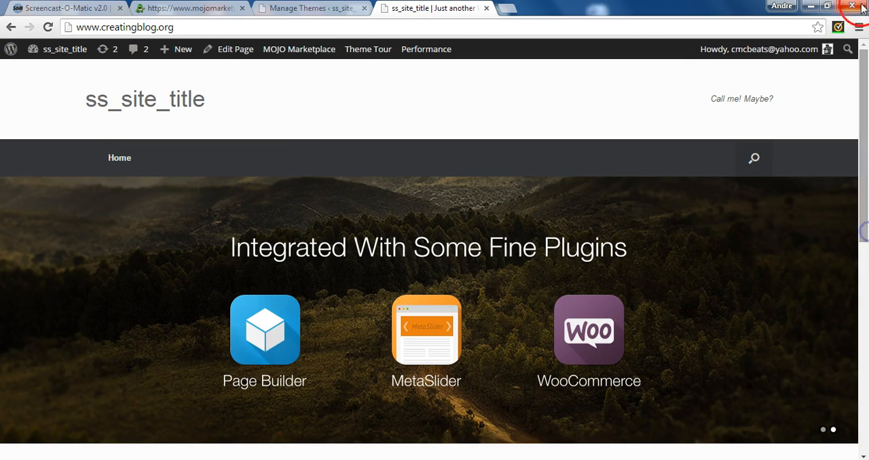
Return to the WordPress admin and open the live customizer for the active Vantage theme.
click(310, 9)
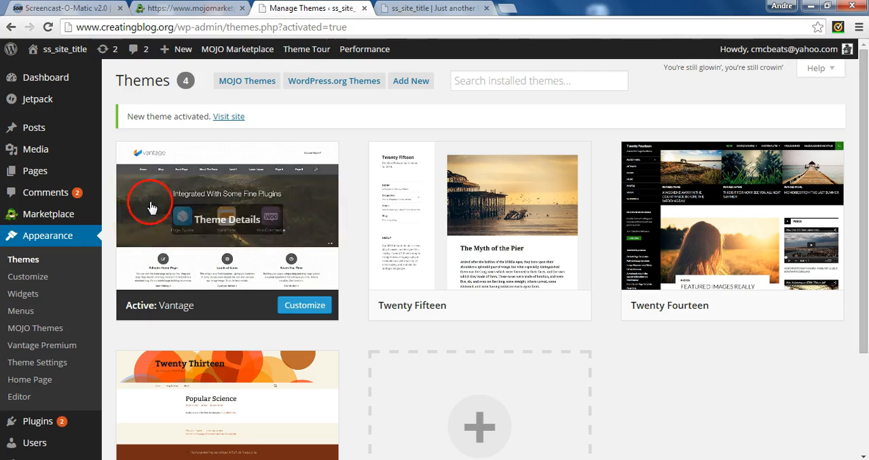
click(31, 280)
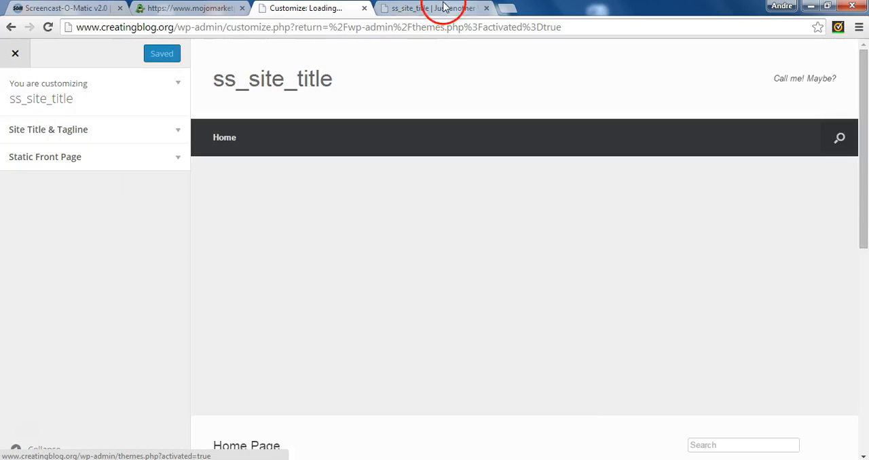
click(421, 9)
click(345, 10)
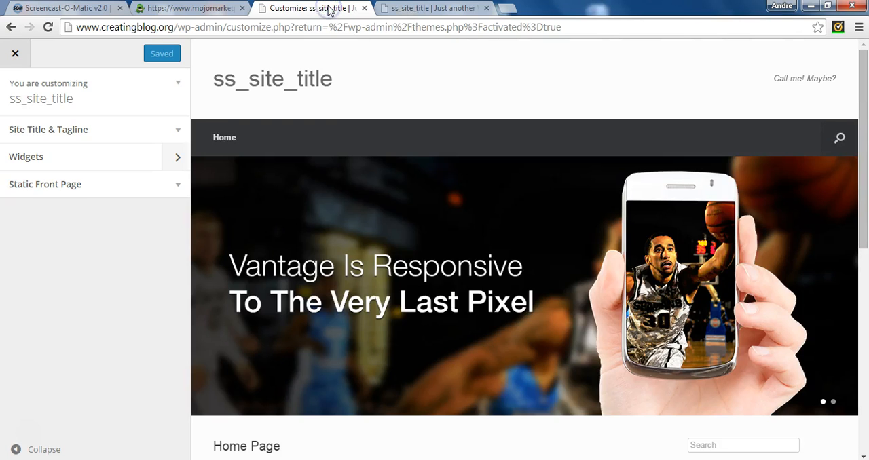
Set the site title to Creating Blog and the tagline to Teaching you how to Blog, and publish the changes.
click(171, 132)
double_click(122, 179)
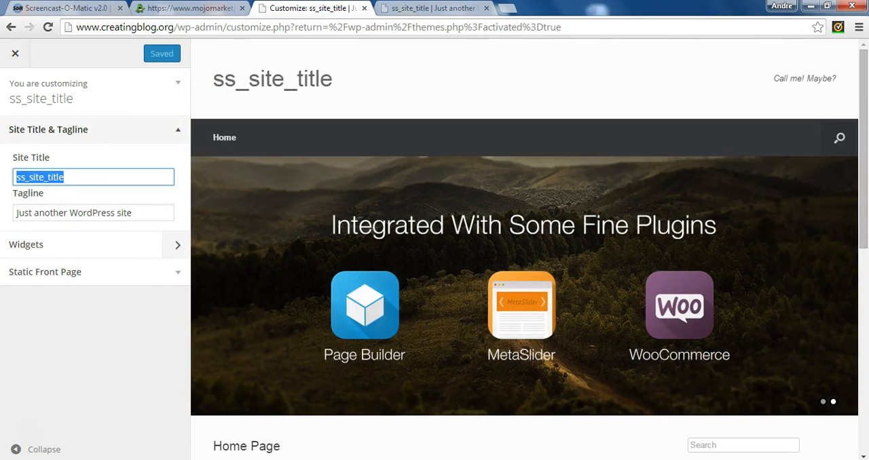
text(Creating Blog)
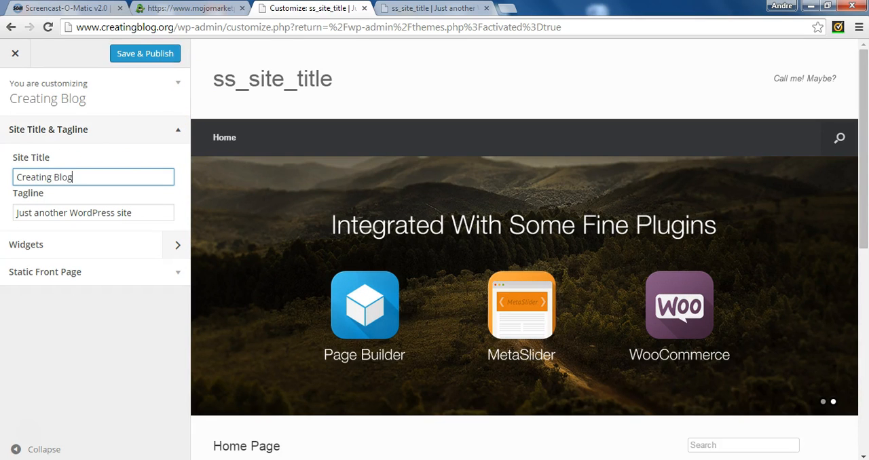
key(Tab)
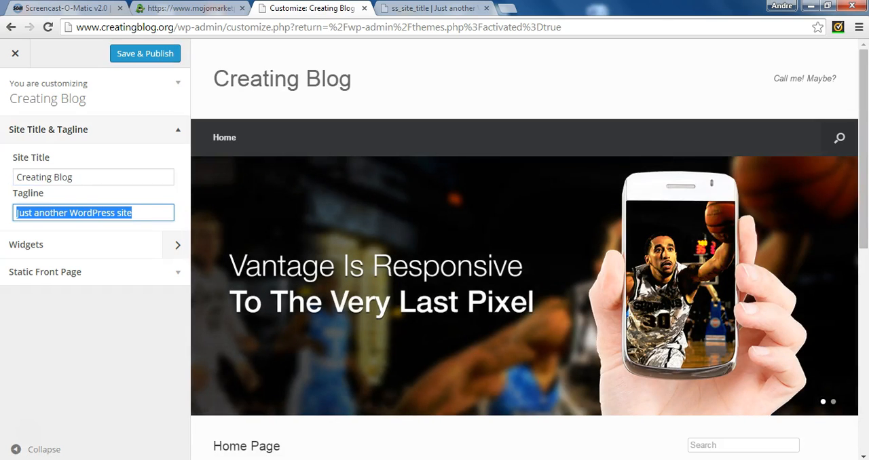
text(Teaching you how to Blog)
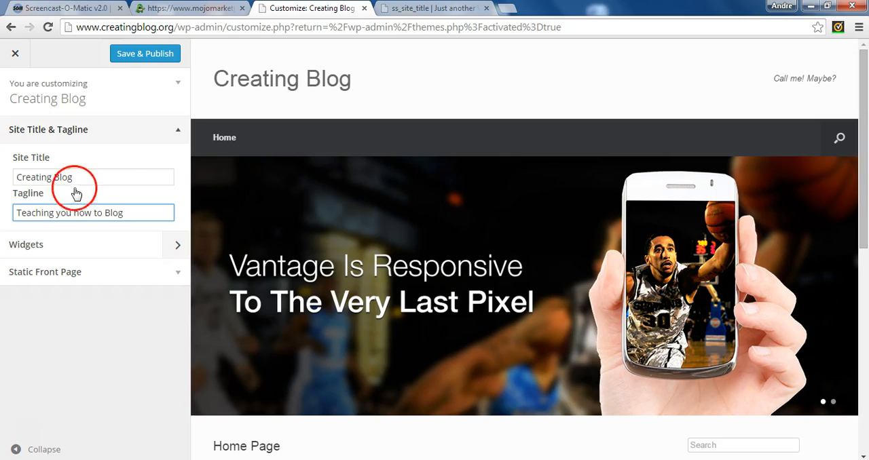
click(123, 52)
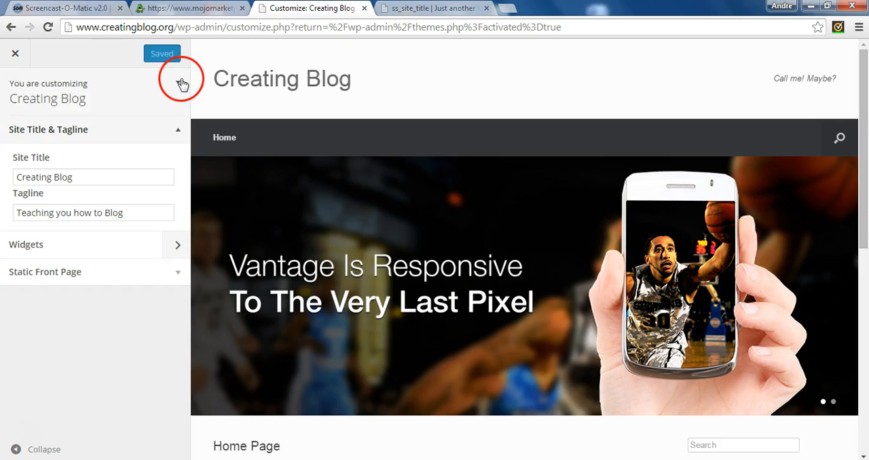
Reload the public site to check the site title and tagline.
key(ctrl+Tab)
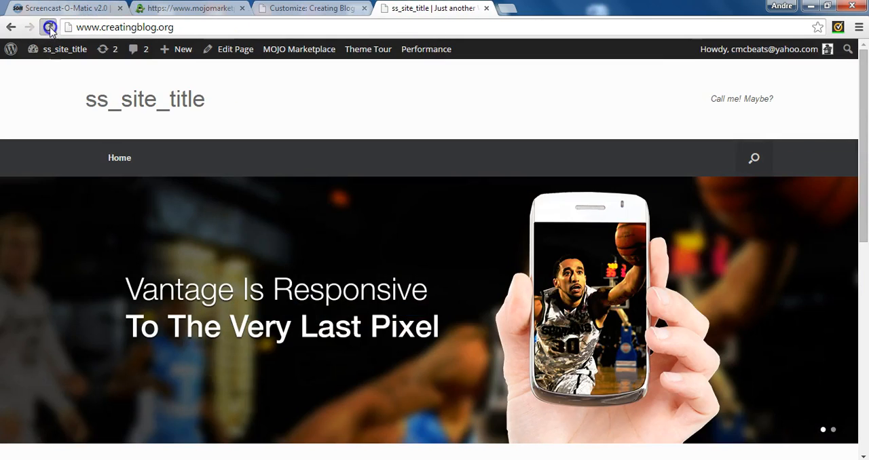
click(48, 28)
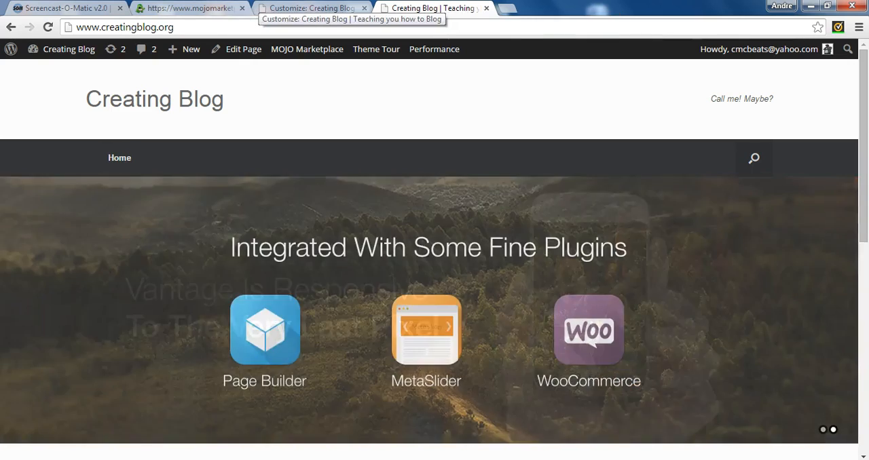
Review the site title and tagline in the customizer, close it, and look at the slider on the public front page.
click(312, 8)
click(27, 204)
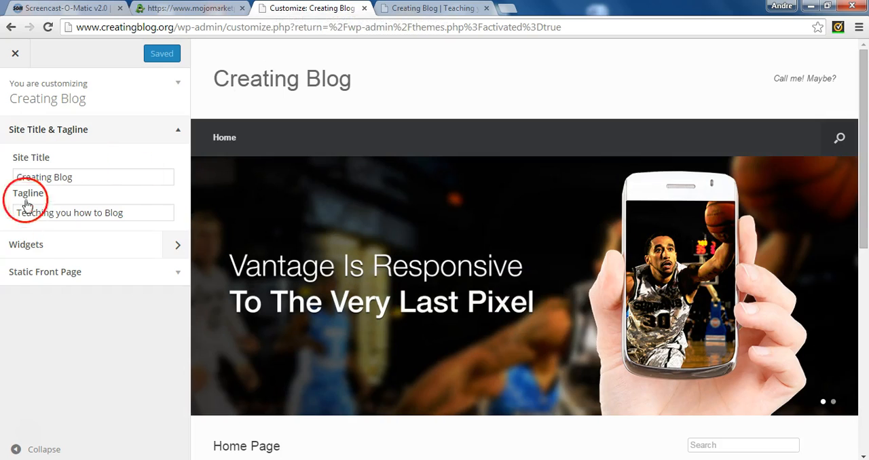
click(175, 131)
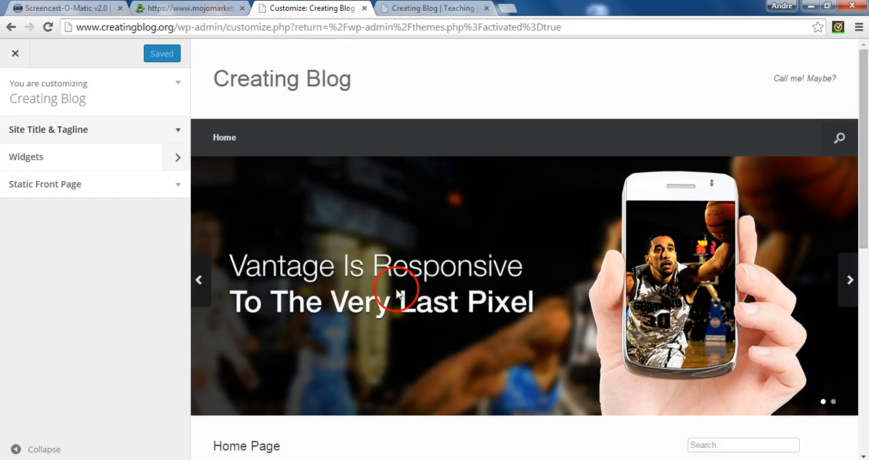
click(15, 53)
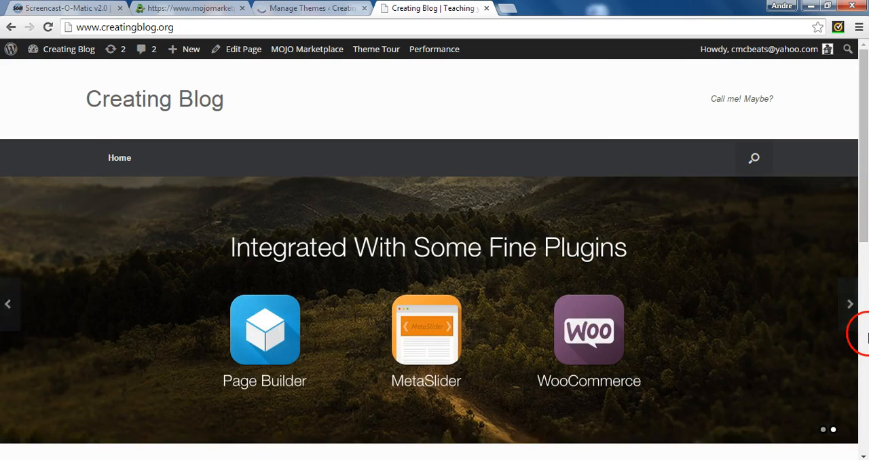
click(849, 306)
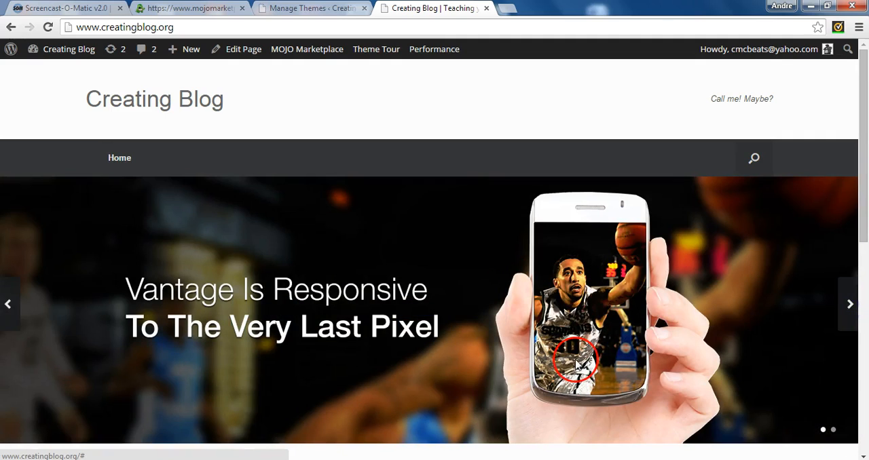
drag(863, 233, 867, 94)
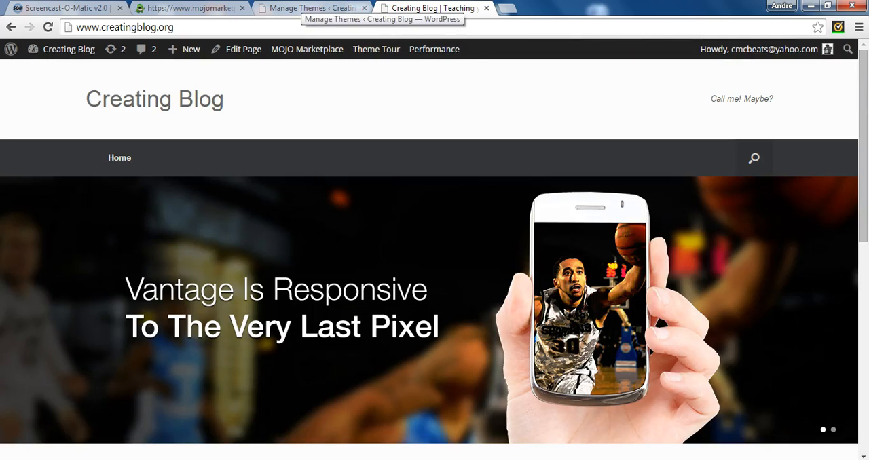
Install and activate the Page Builder plugin from the Vantage theme's home page builder screen.
click(333, 8)
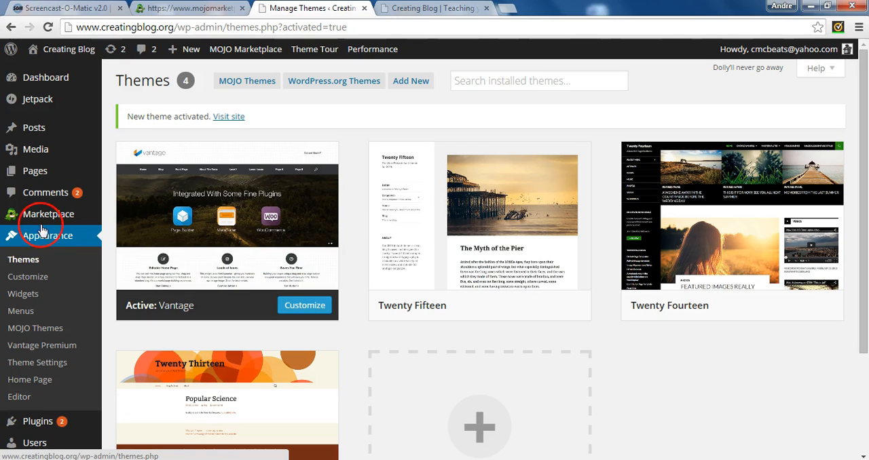
click(24, 382)
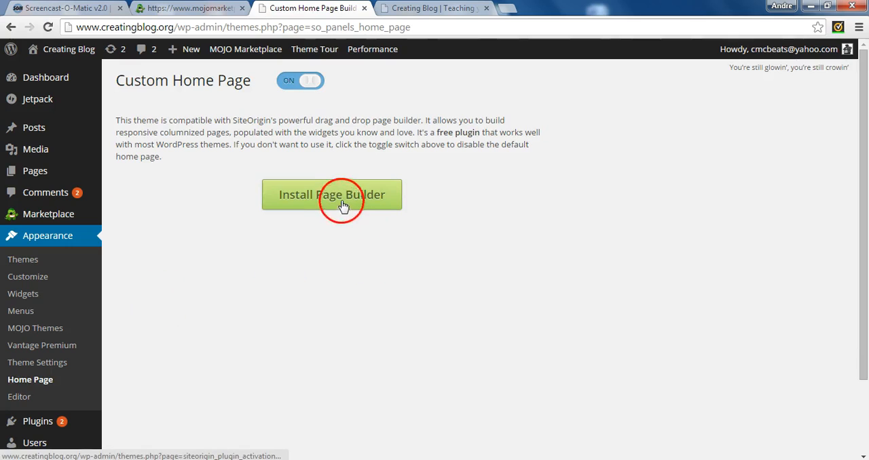
click(340, 197)
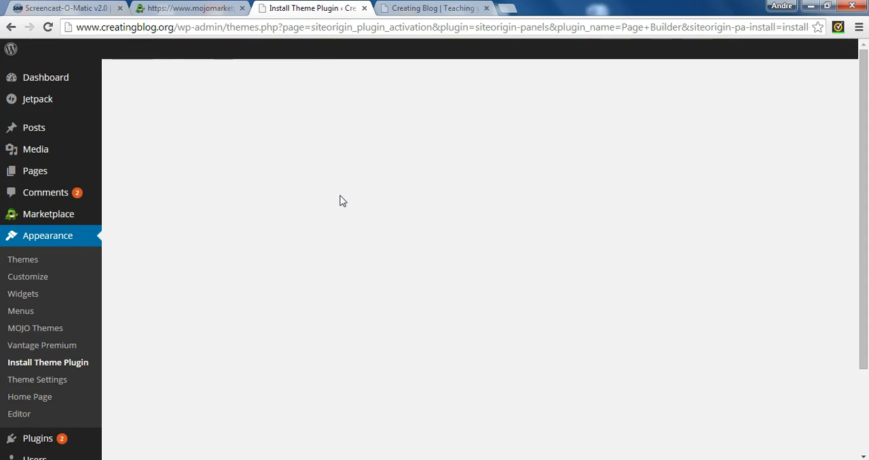
click(93, 205)
click(130, 189)
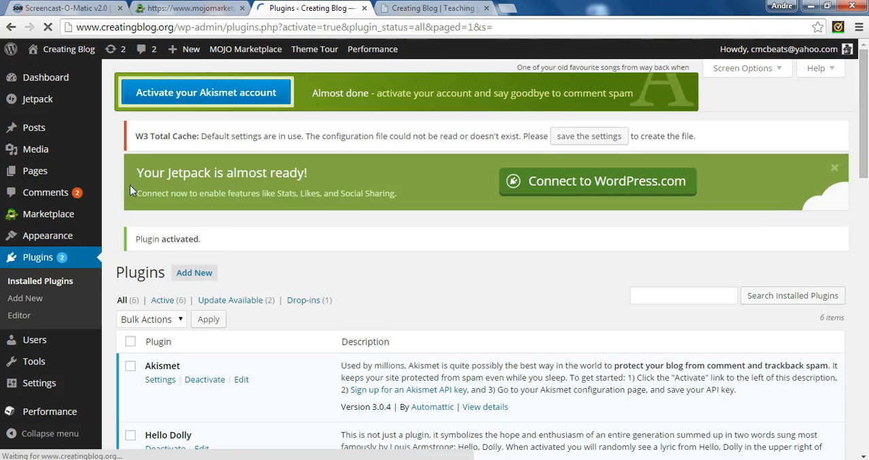
Look through the list of installed plugins and reload the public site to check its front page.
click(348, 181)
click(854, 196)
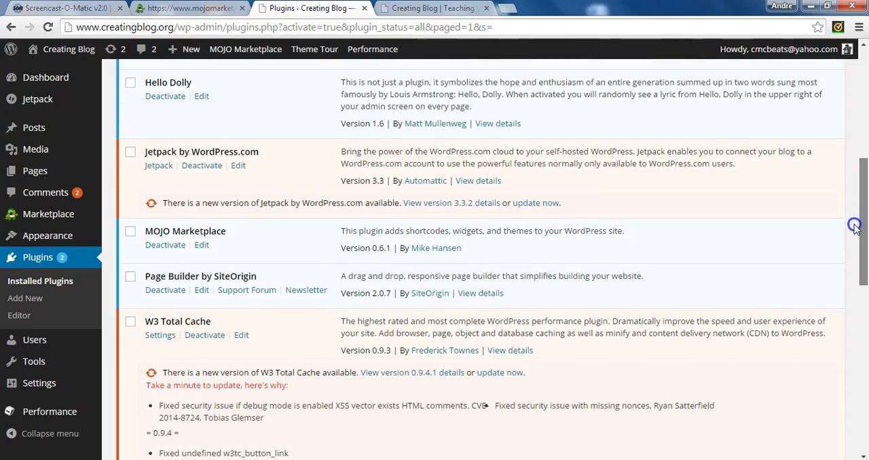
drag(854, 226, 864, 197)
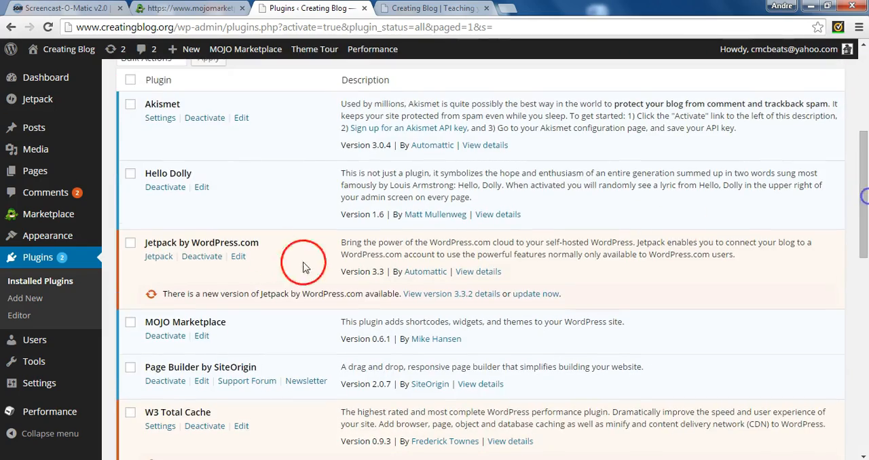
click(432, 8)
click(47, 27)
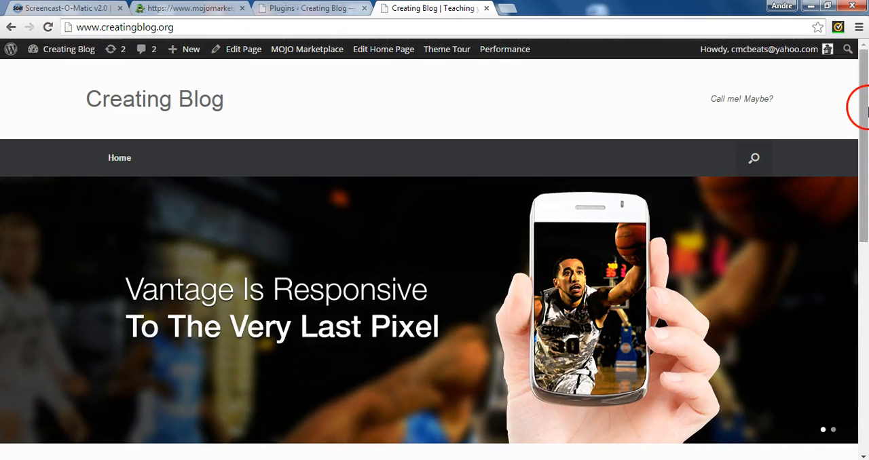
mouse_move(867, 109)
mouse_down()
mouse_move(868, 270)
mouse_move(868, 109)
mouse_up()
click(309, 8)
mouse_move(36, 180)
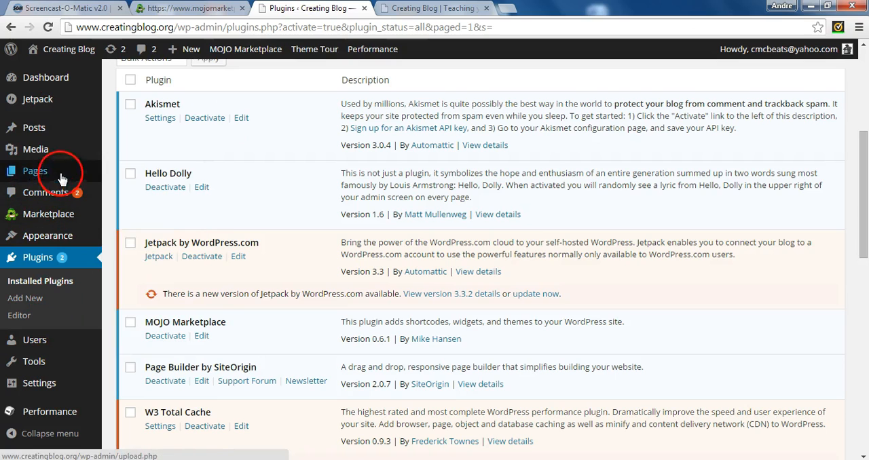
scroll(866, 226, up, 4)
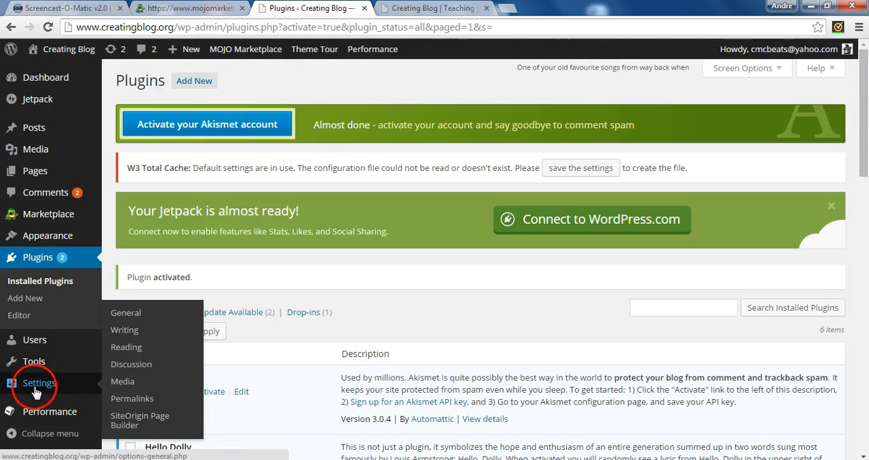
mouse_move(62, 241)
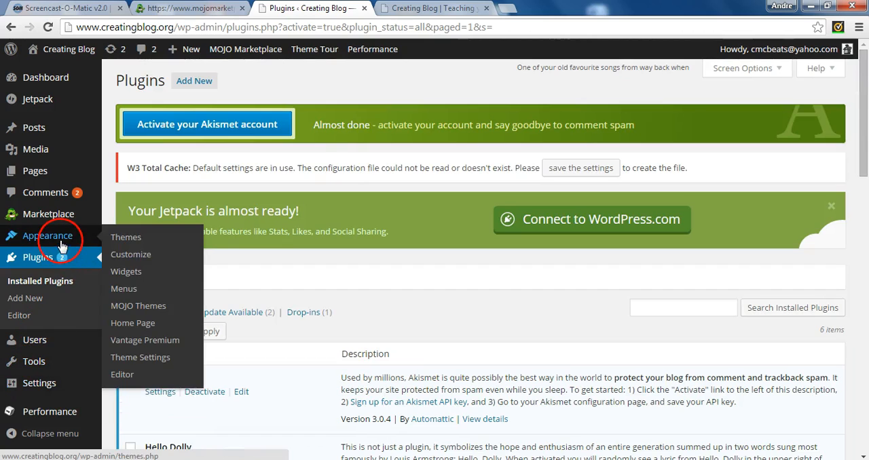
click(139, 254)
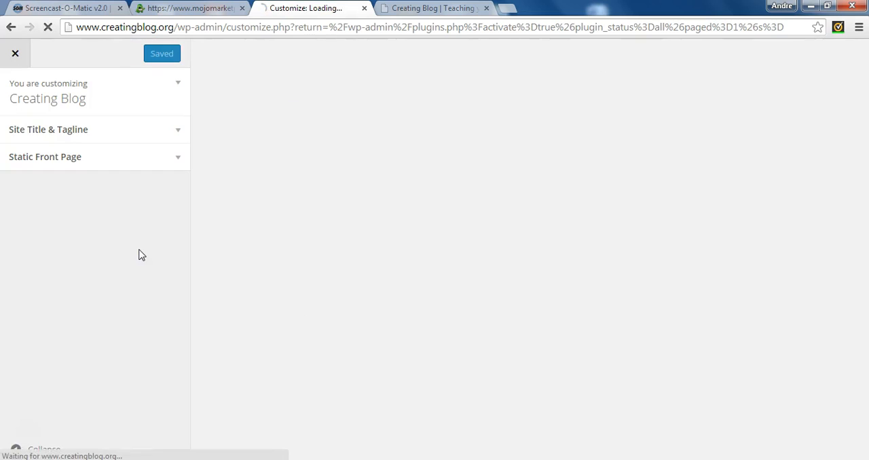
click(142, 161)
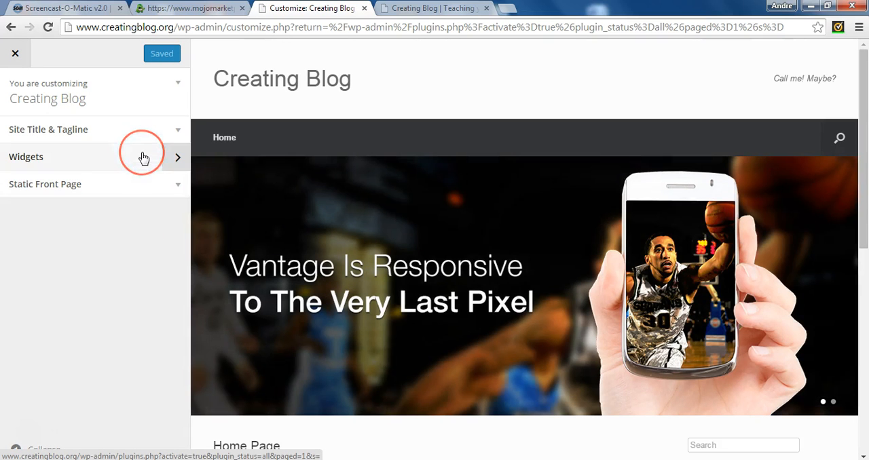
click(14, 53)
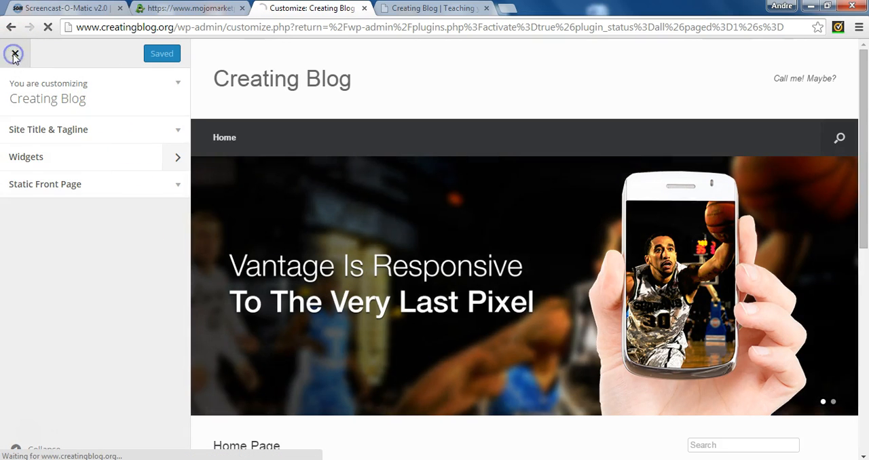
click(16, 53)
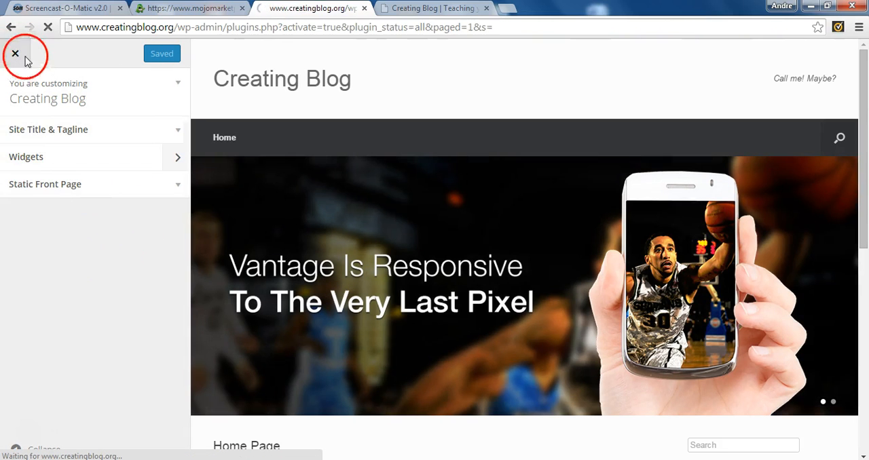
click(12, 54)
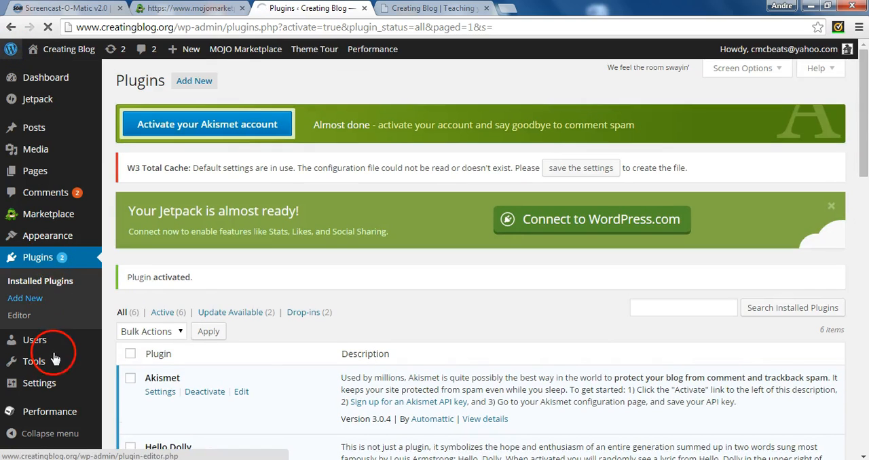
Open the Vantage theme settings and clear the header text, checking where it appears on the public site.
mouse_move(55, 359)
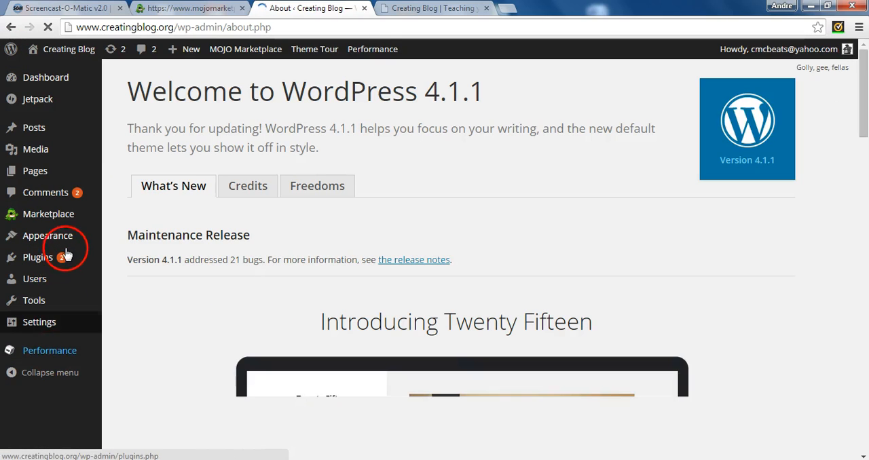
mouse_move(66, 241)
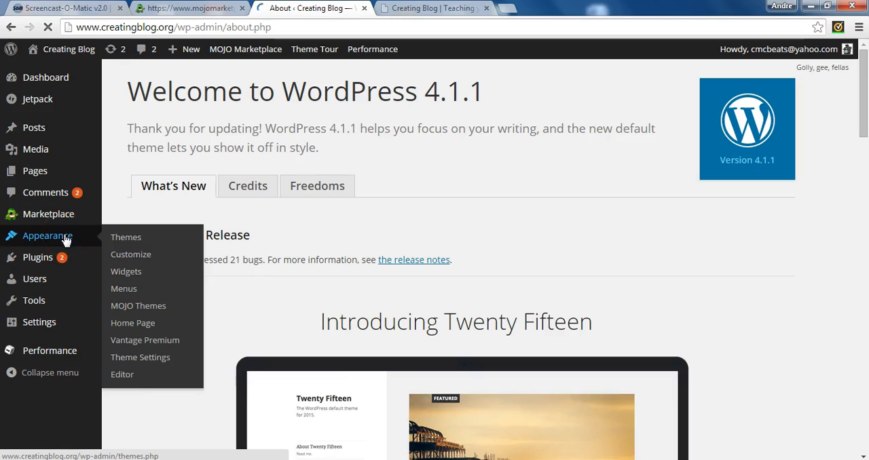
click(133, 255)
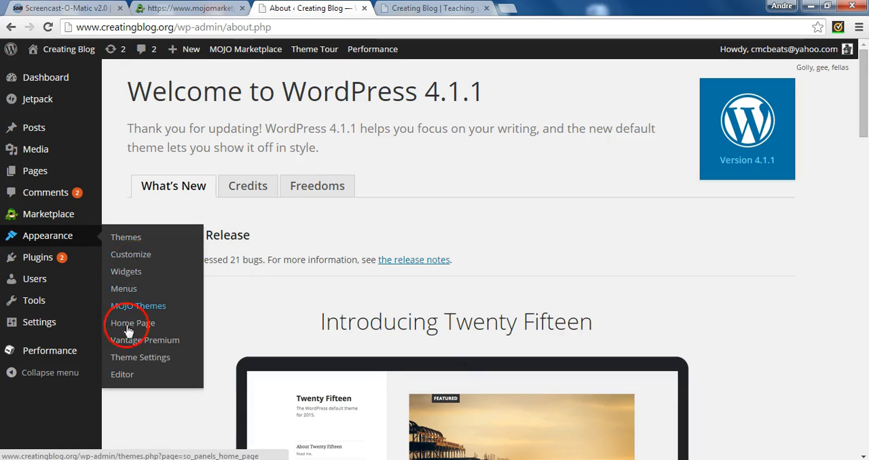
click(127, 363)
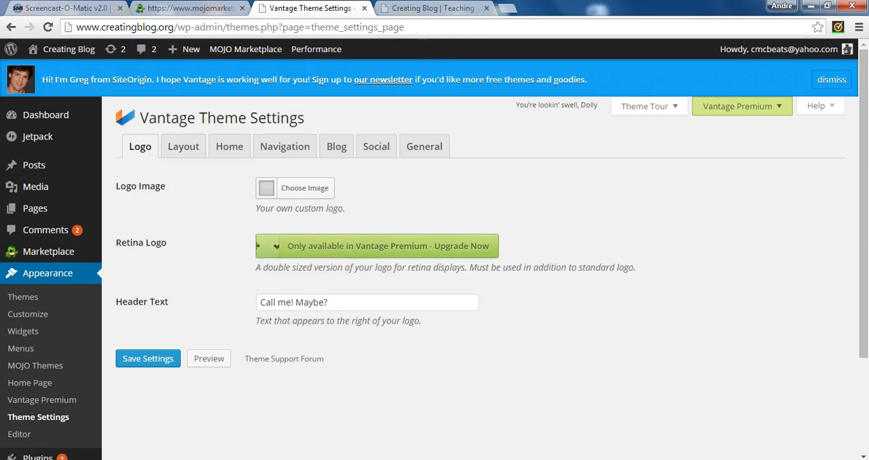
click(434, 9)
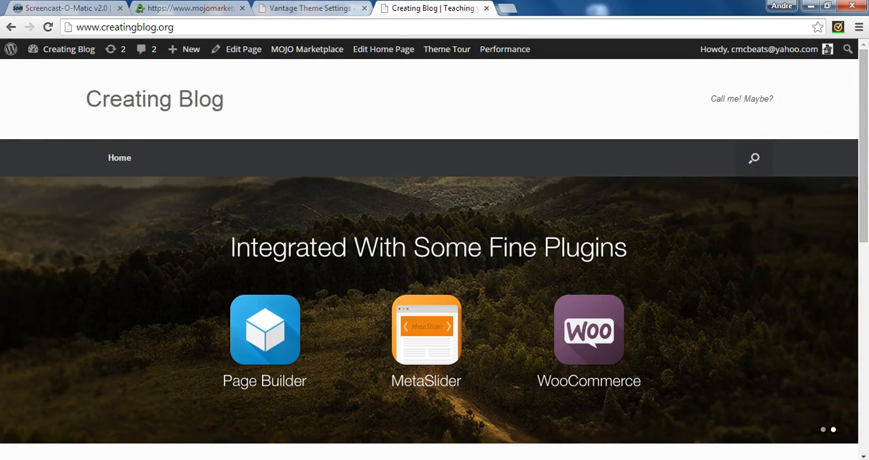
click(310, 8)
drag(338, 307, 32, 330)
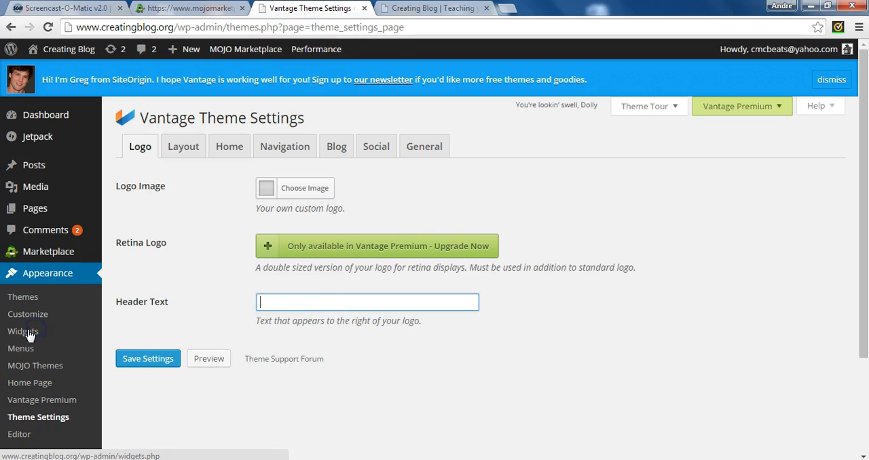
Look over the theme's layout settings and set the home page slider to None.
click(190, 150)
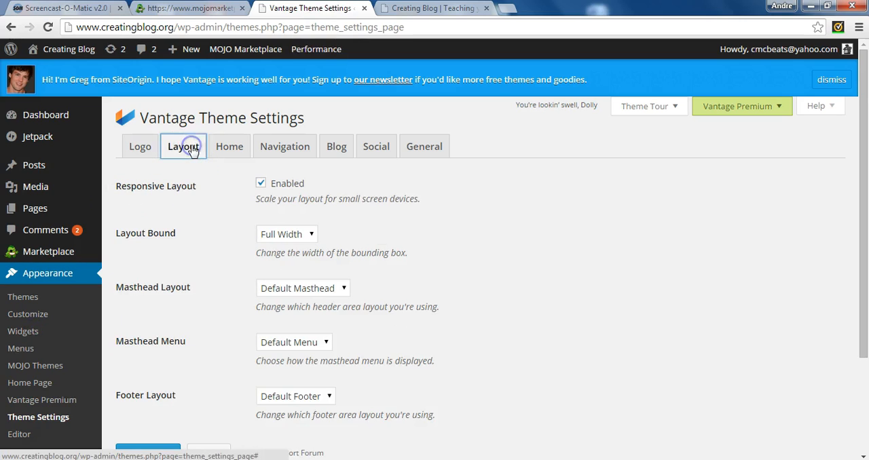
click(216, 157)
click(317, 192)
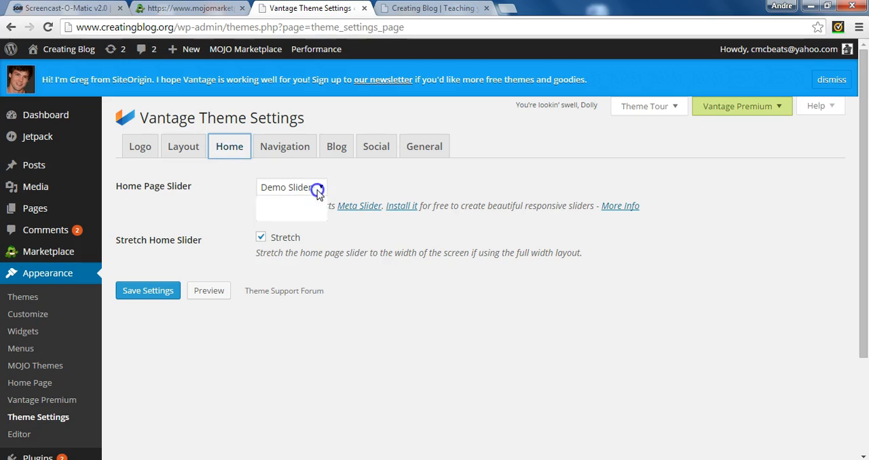
click(277, 202)
click(138, 147)
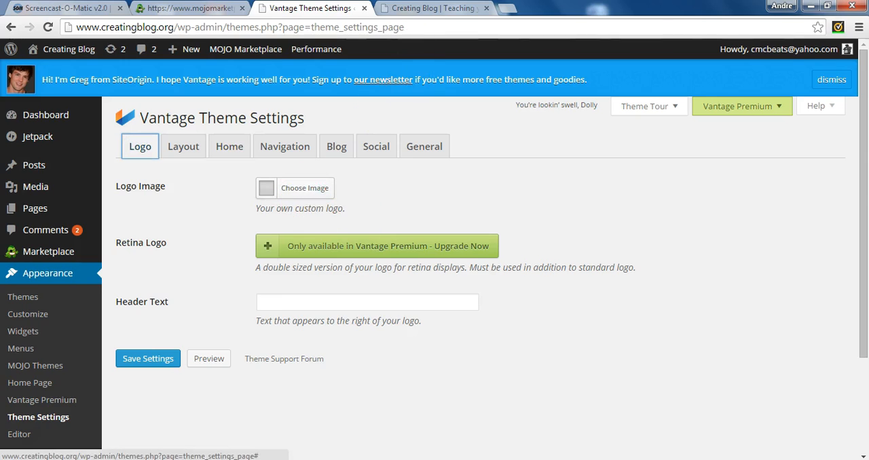
Recheck the layout and home settings, keep None as the home page slider, and save the theme settings.
click(420, 9)
click(309, 9)
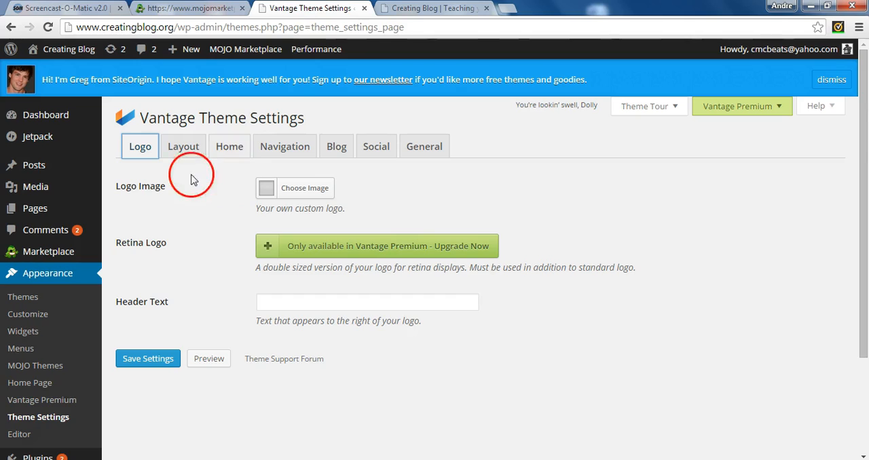
click(183, 148)
click(220, 151)
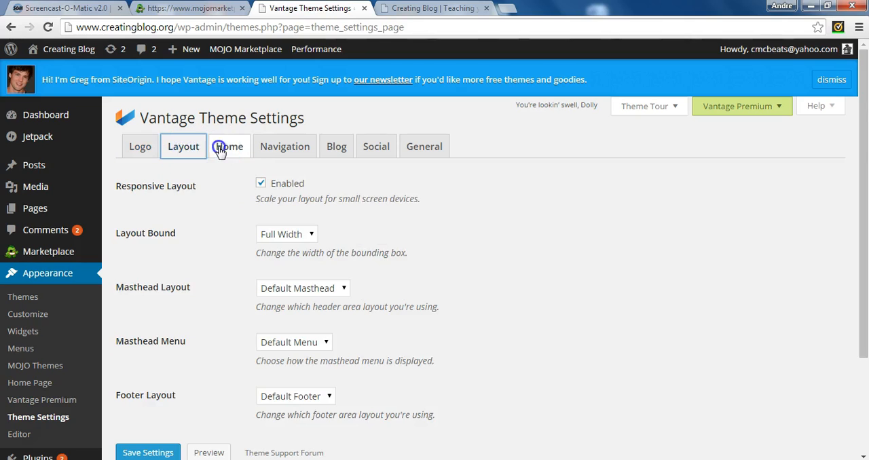
click(323, 188)
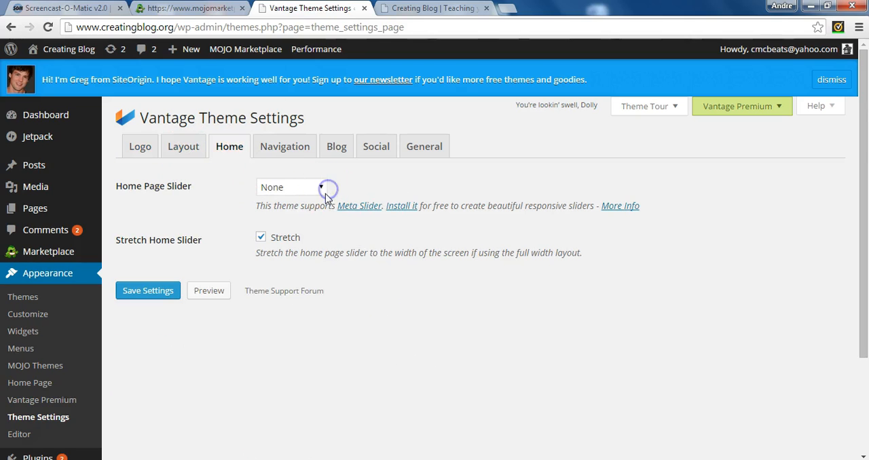
click(304, 227)
click(322, 190)
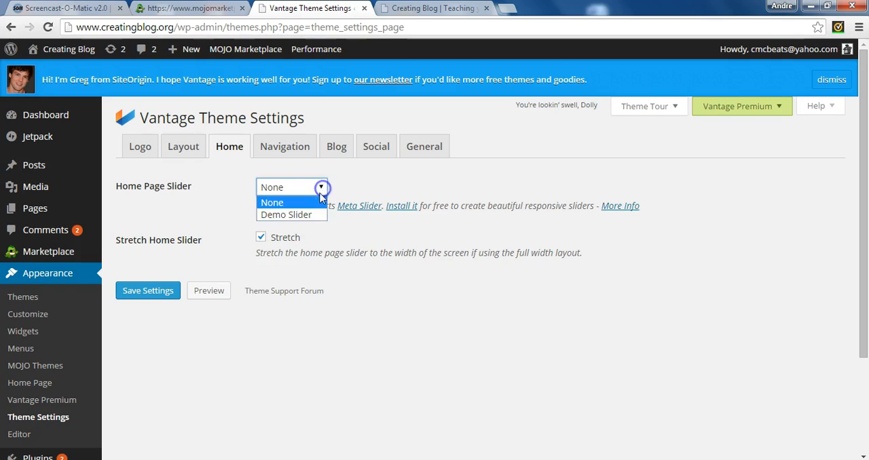
click(318, 202)
click(163, 298)
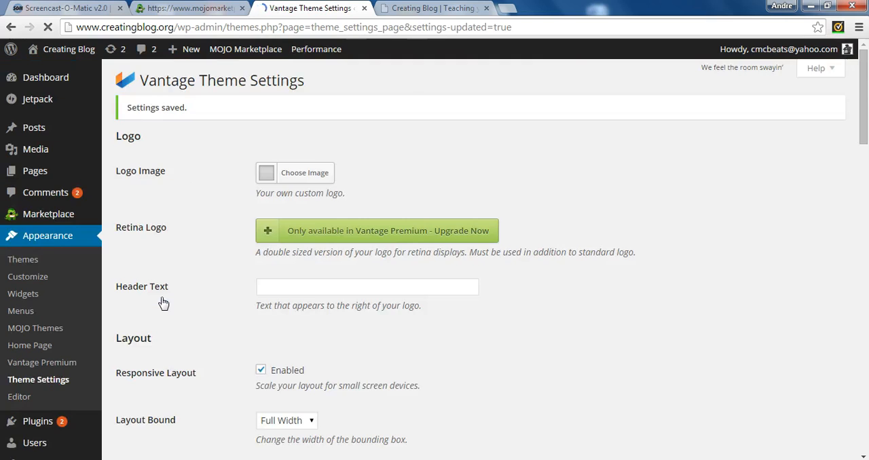
Reload the public site to check the front page with the home page slider set to None.
click(414, 9)
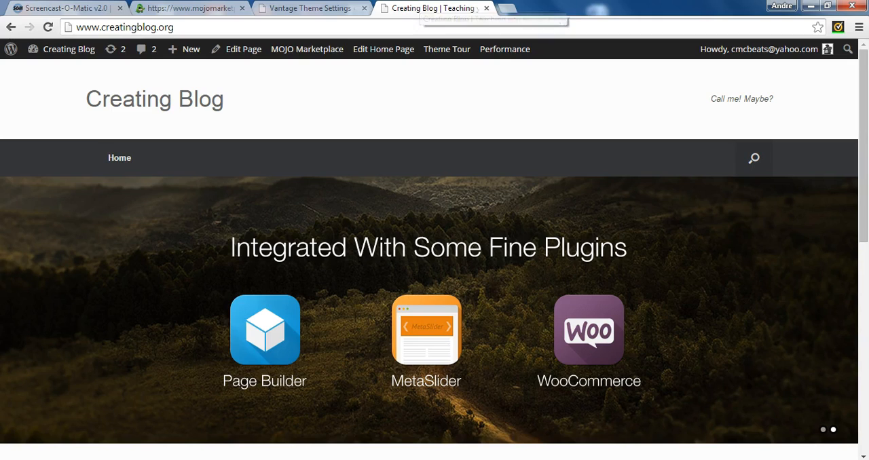
click(49, 27)
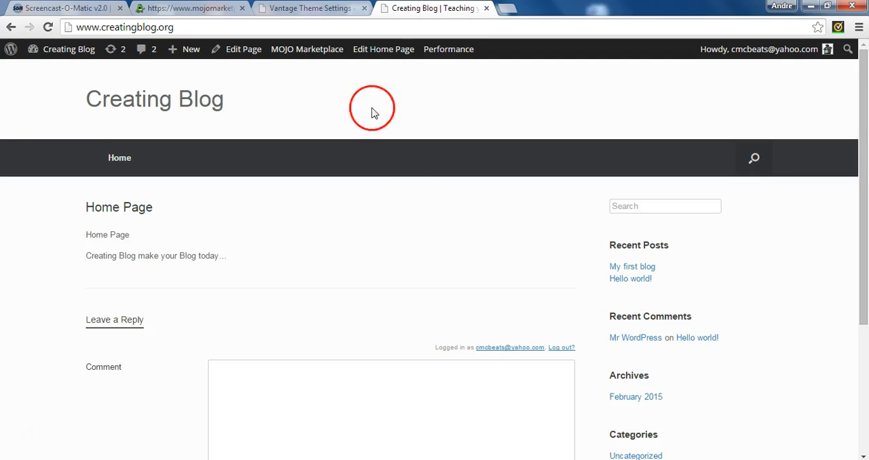
Turn on the custom home page, save it, and look over the reloaded front page on the public site.
click(309, 8)
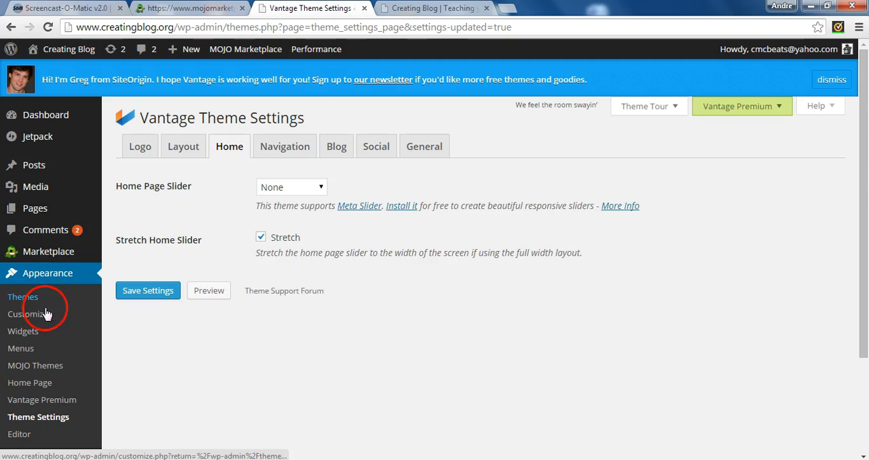
click(39, 388)
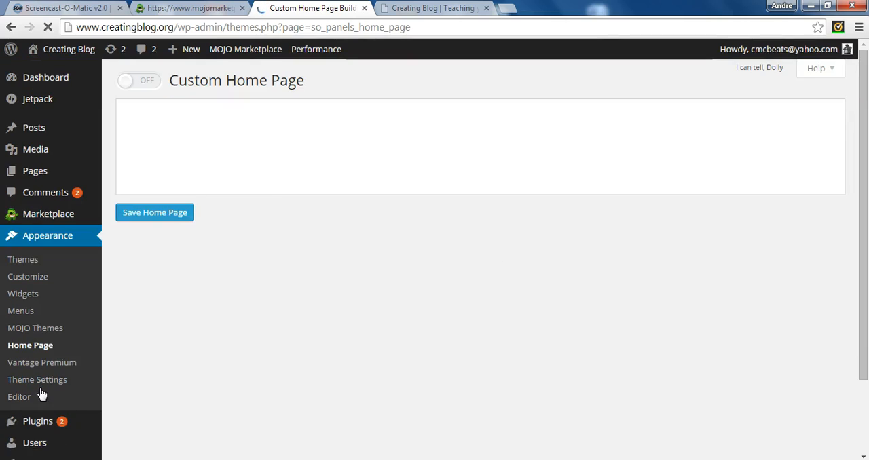
click(162, 112)
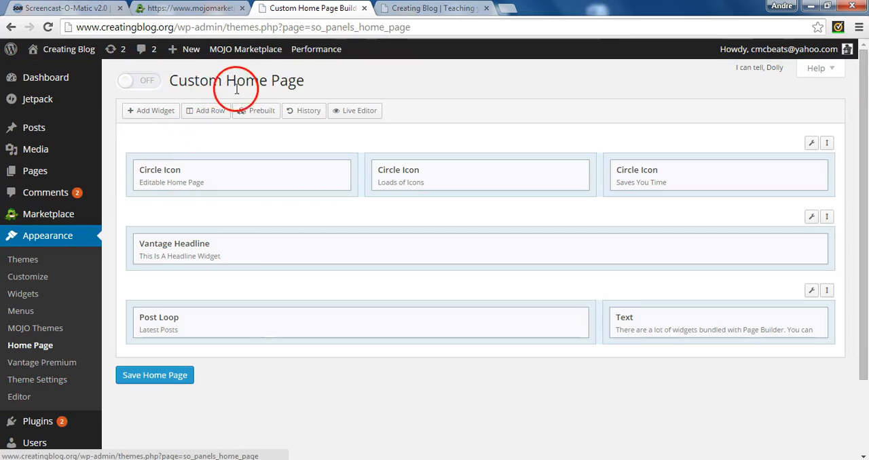
click(144, 82)
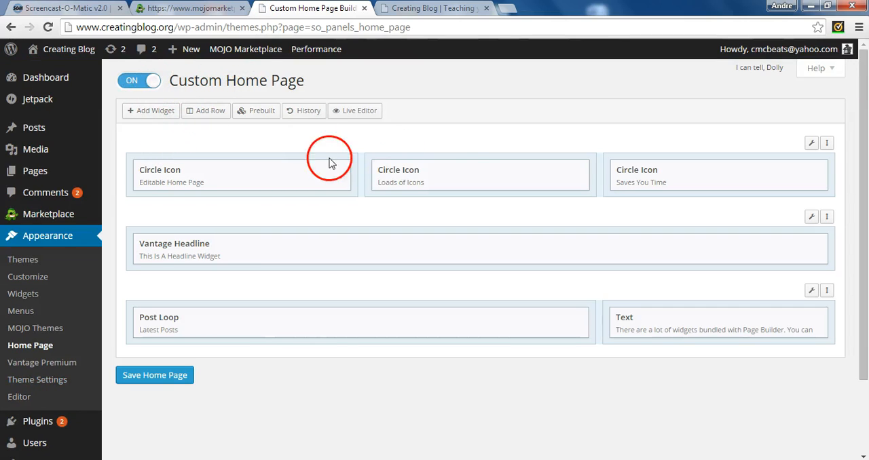
click(155, 373)
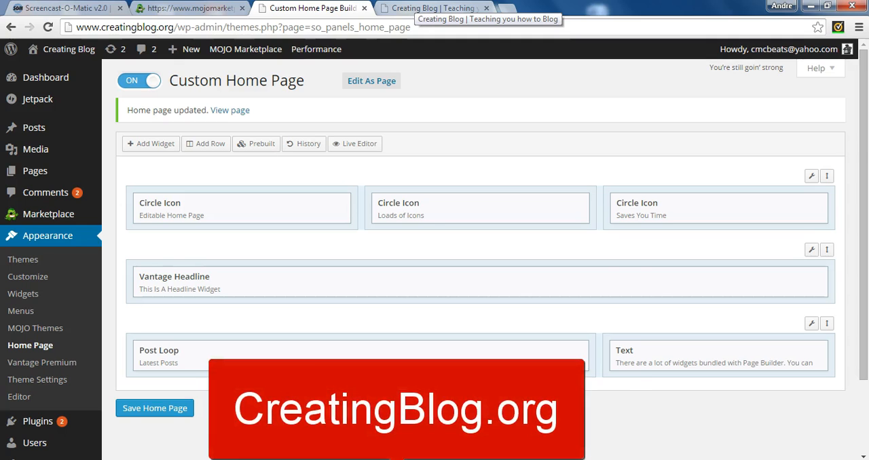
click(434, 9)
click(48, 27)
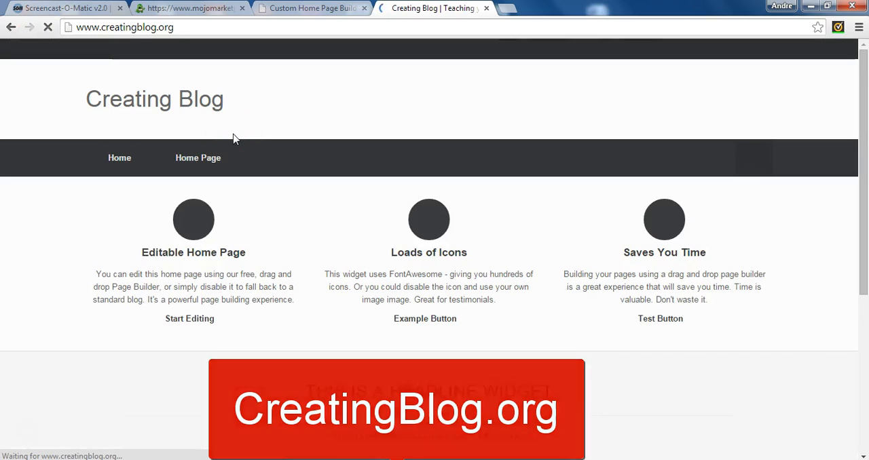
drag(860, 194, 846, 43)
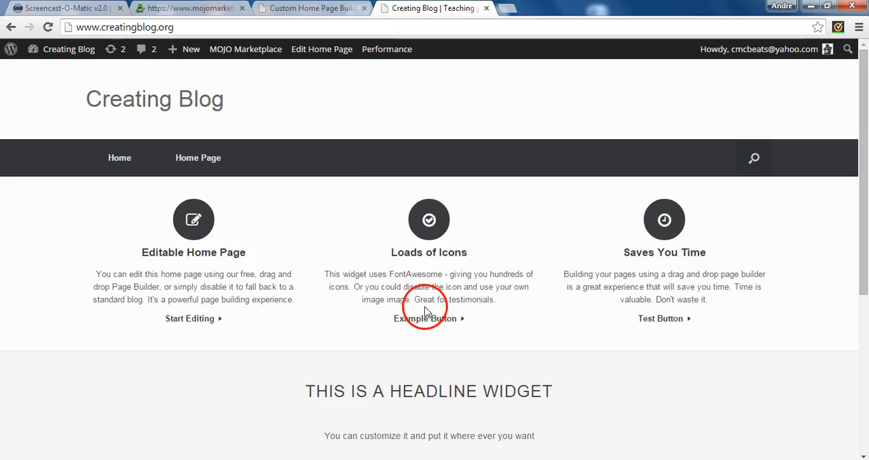
Set the front page to display your latest posts in the reading settings, save, and check the public site.
click(303, 8)
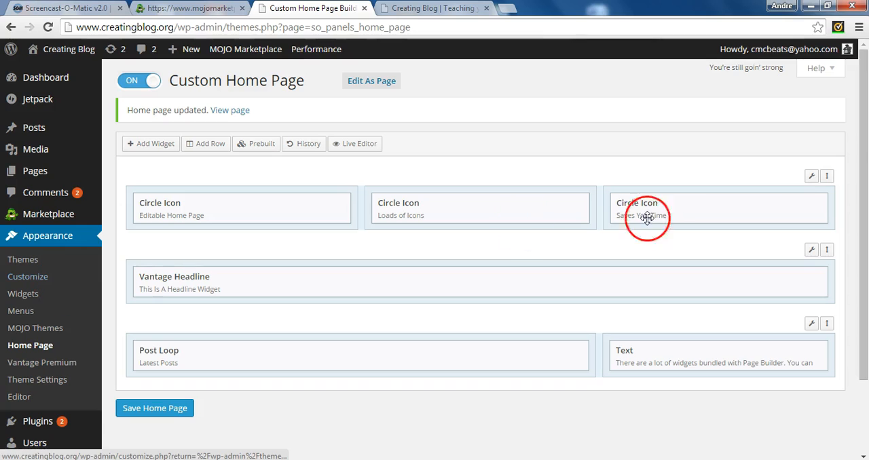
drag(866, 234, 863, 297)
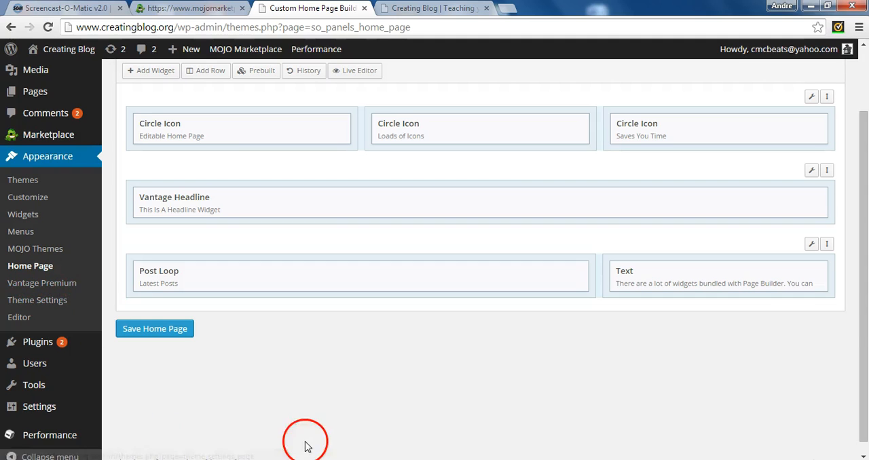
drag(865, 316, 854, 366)
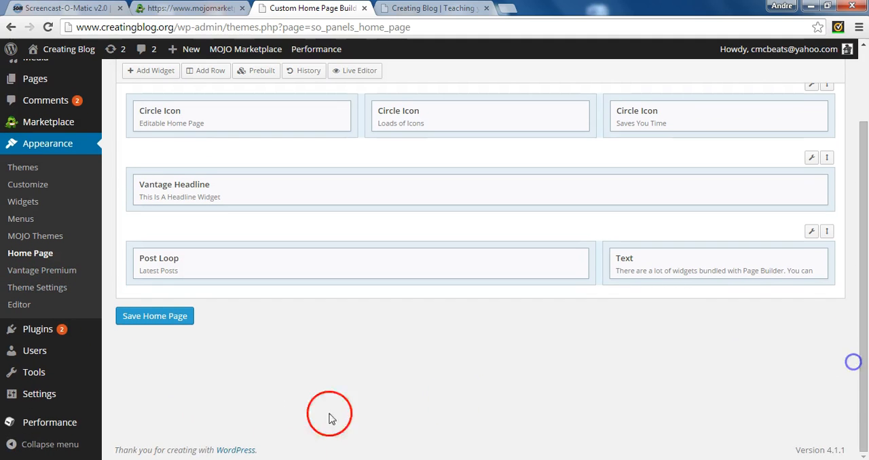
mouse_move(19, 402)
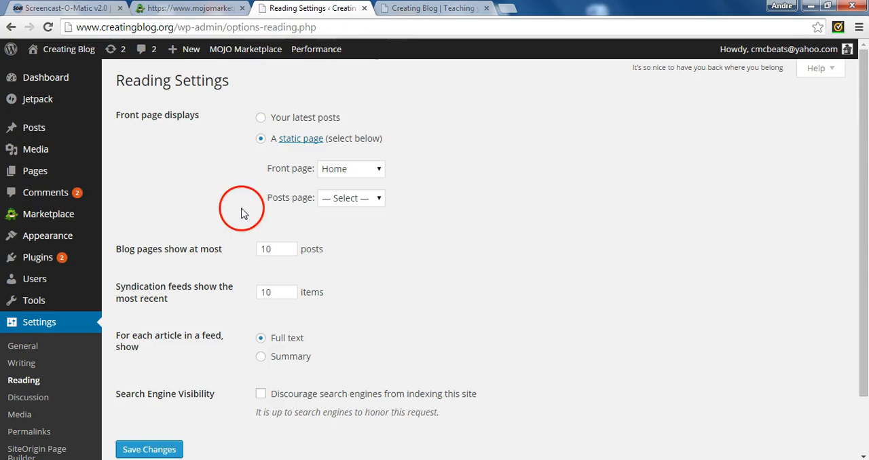
click(262, 139)
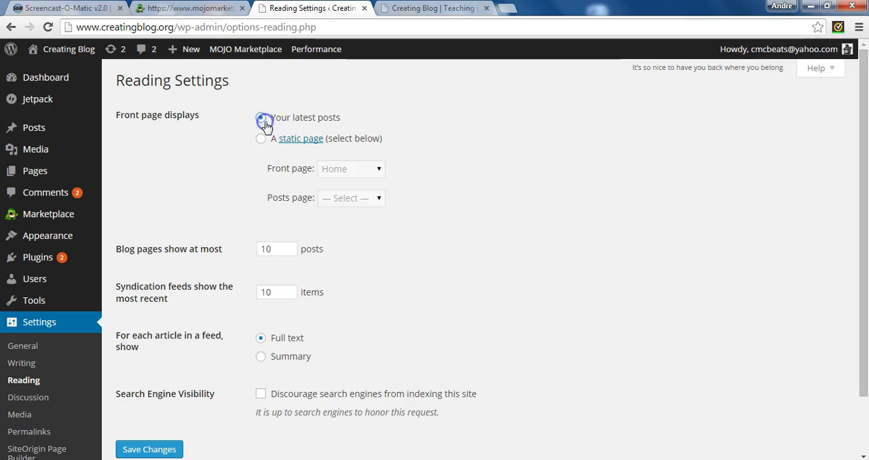
click(148, 449)
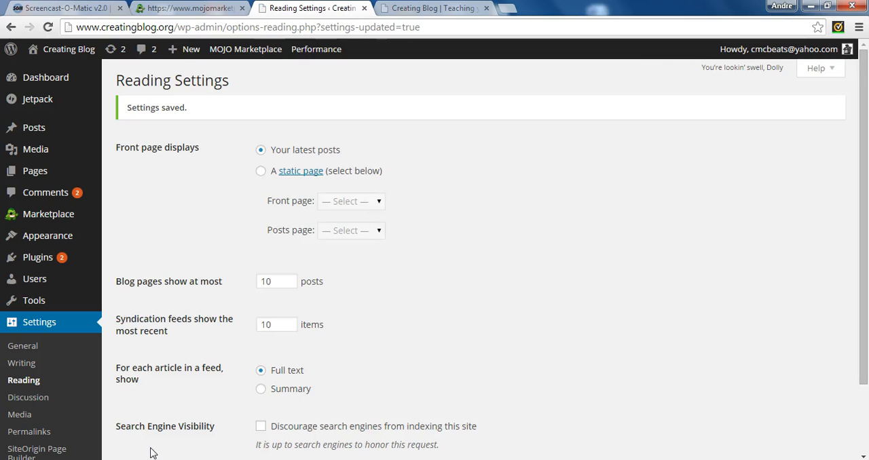
click(430, 8)
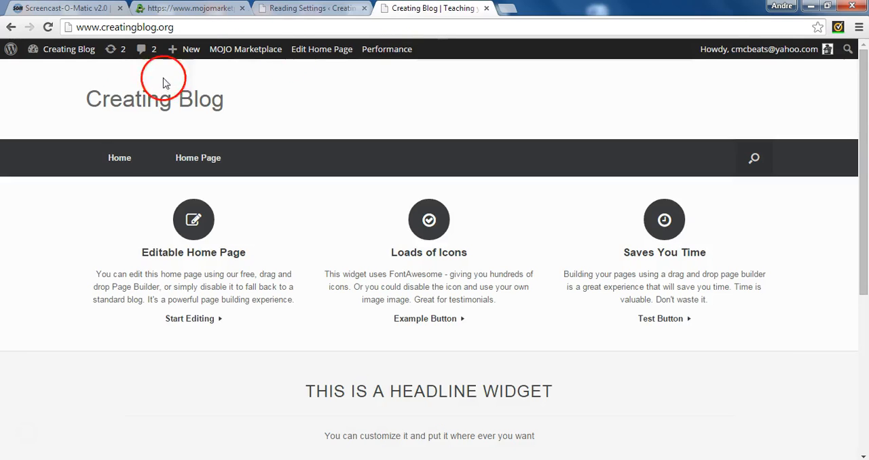
click(60, 47)
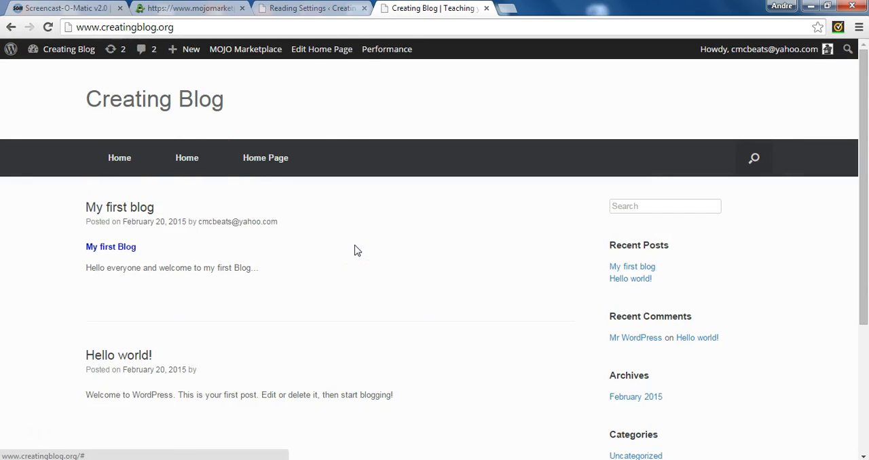
Open the post "My first blog" for editing from the list of all posts.
click(319, 10)
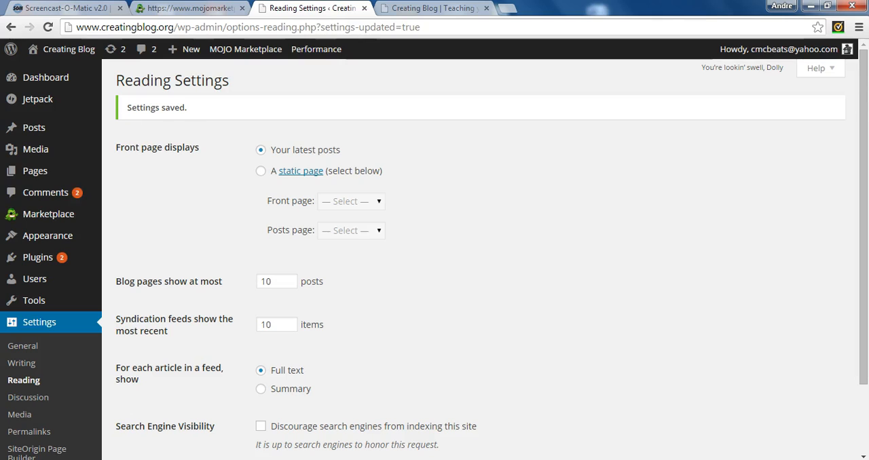
click(48, 141)
mouse_move(45, 134)
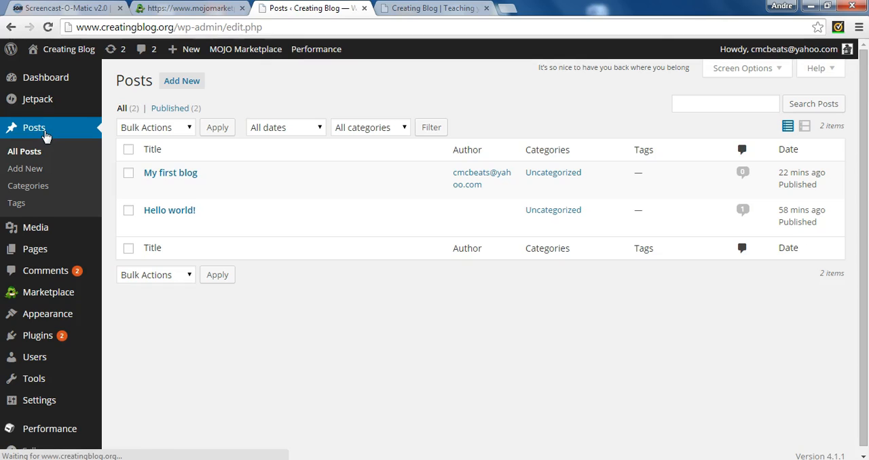
click(152, 188)
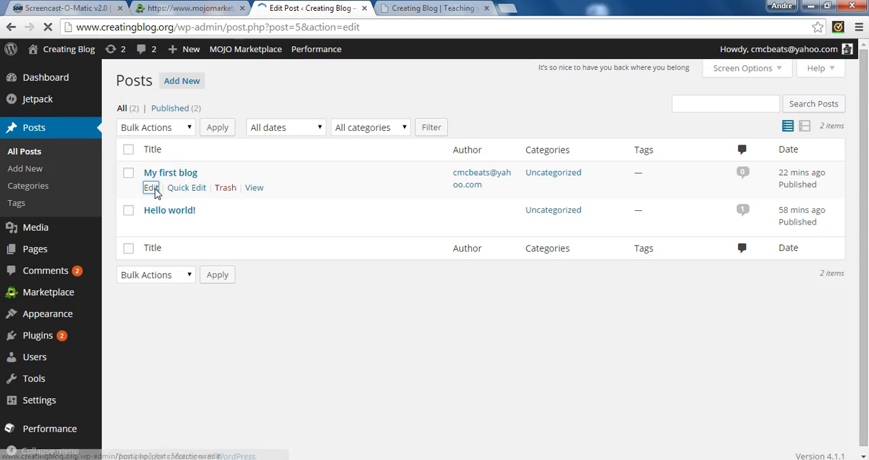
click(444, 334)
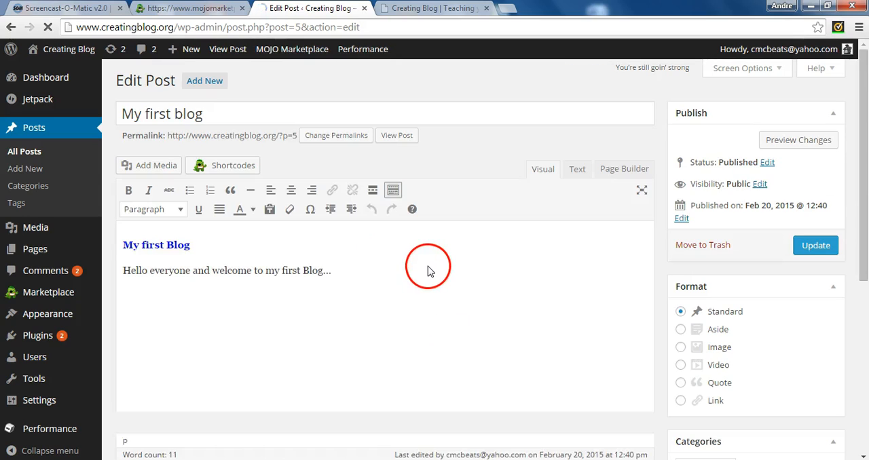
Look at the upload and media library options for the post without inserting anything, and update the post.
click(151, 168)
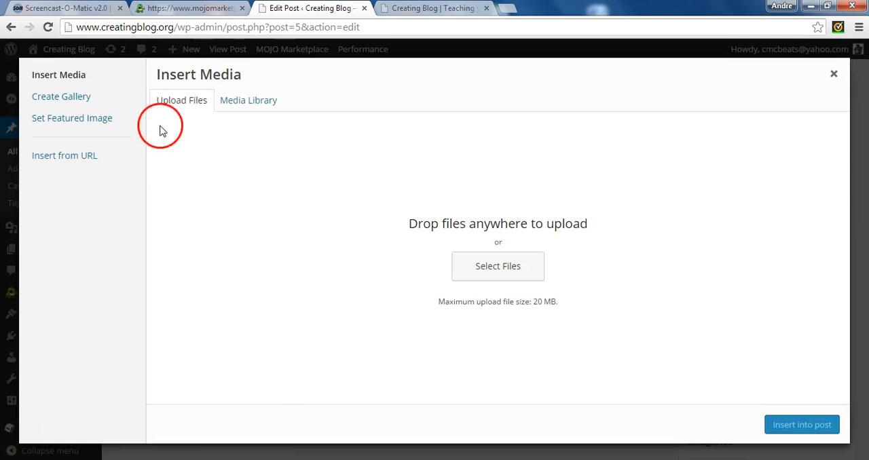
click(262, 108)
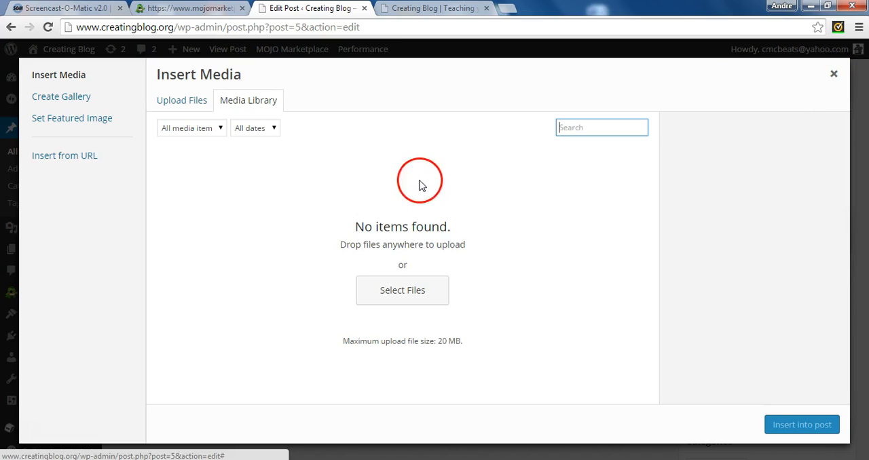
click(835, 76)
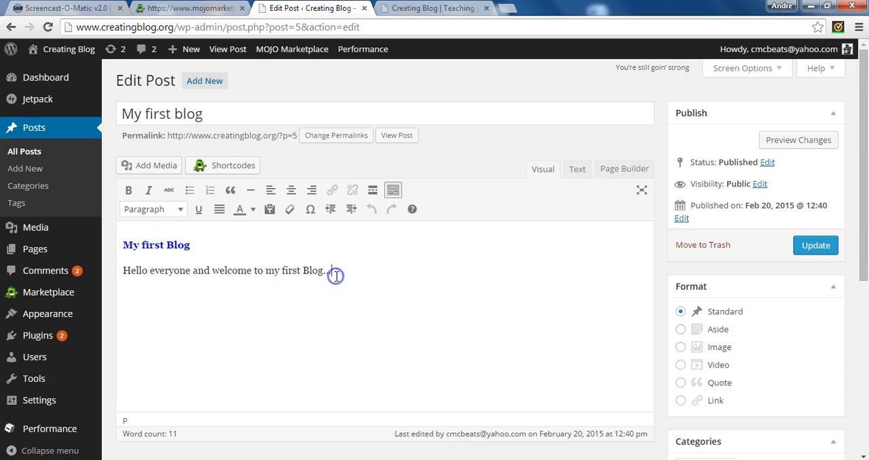
click(810, 246)
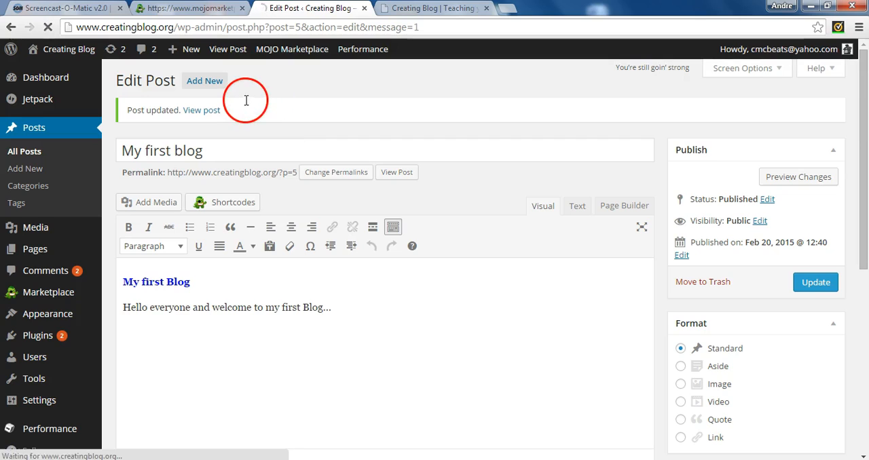
Start a new post and title it "My second Blog".
click(228, 81)
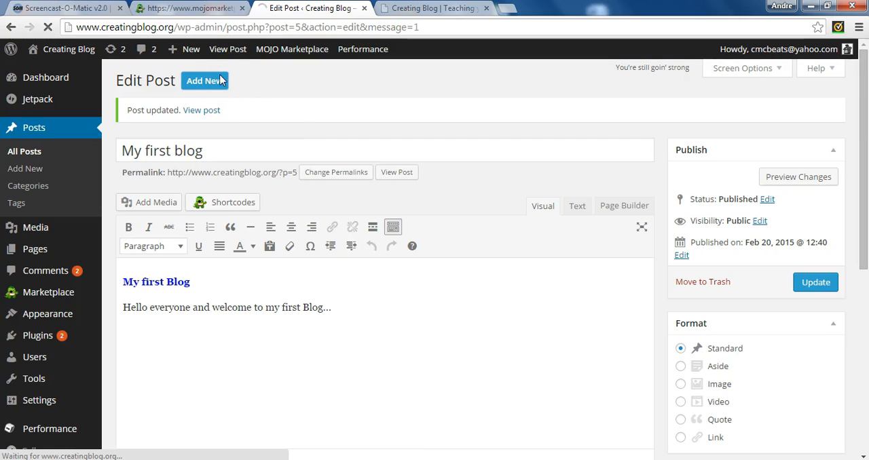
click(236, 124)
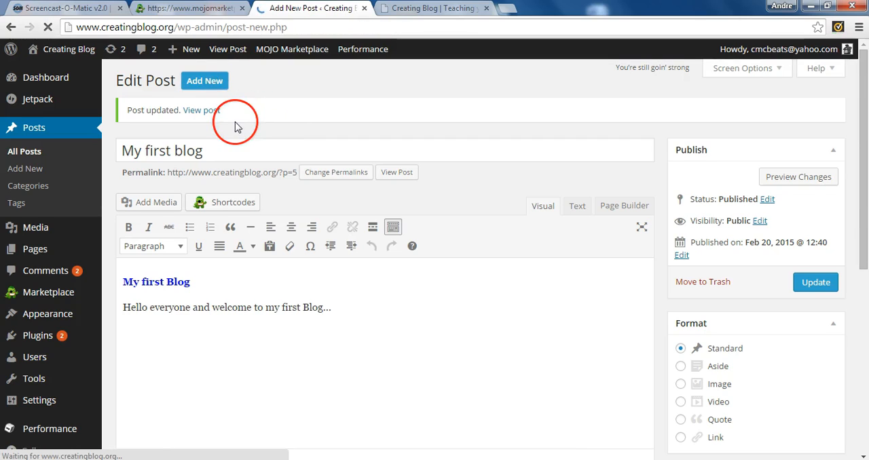
text(M)
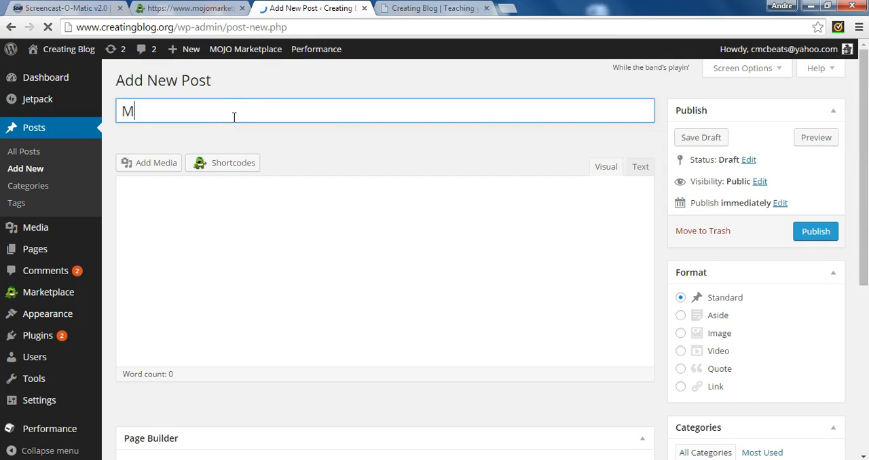
text( s)
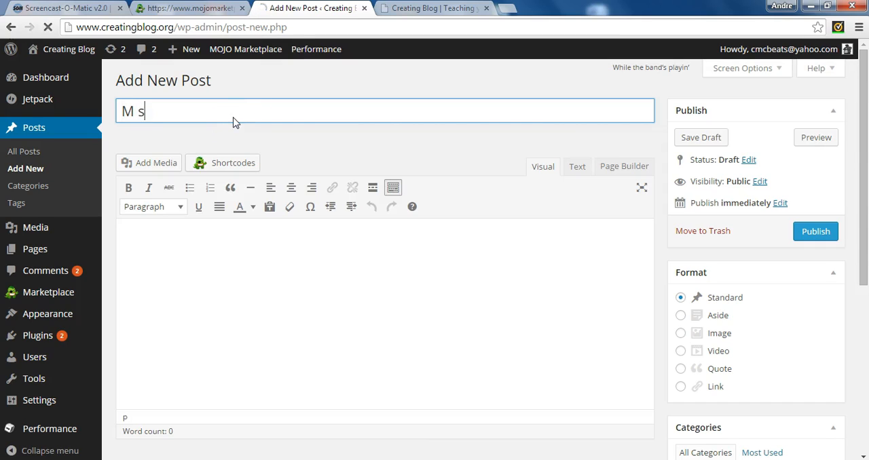
key(BackSpace)
key(BackSpace)
text(y se)
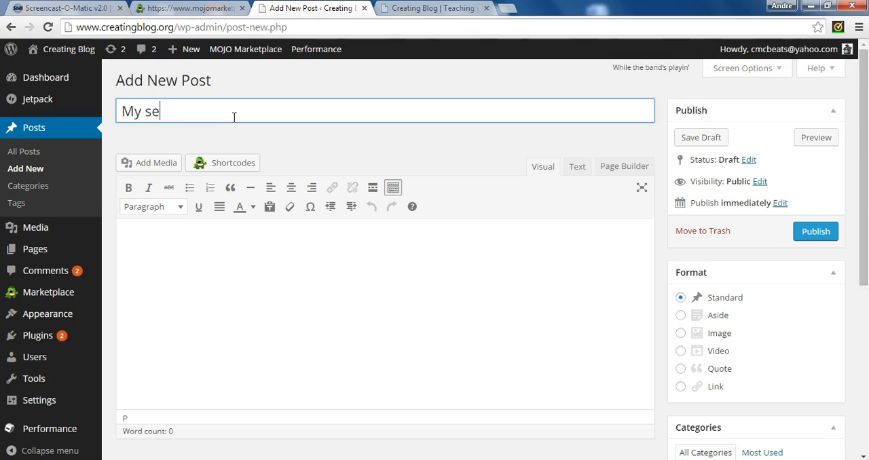
text(cond Blog)
key(Tab)
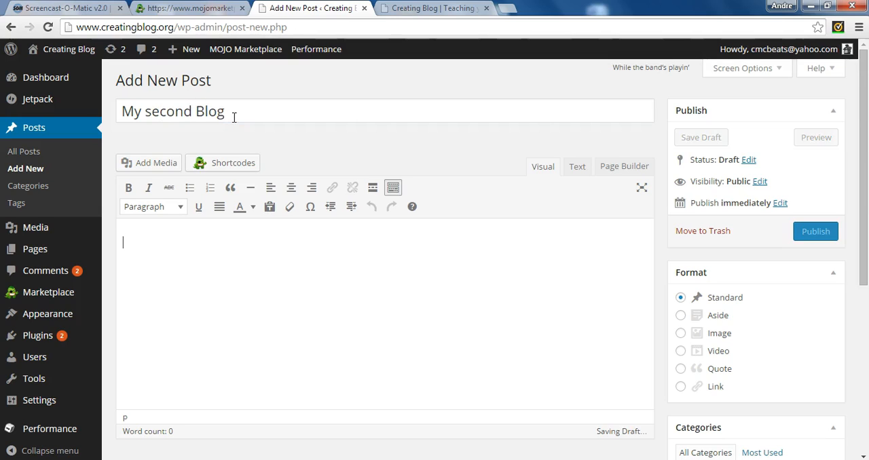
Enter "My Second Blog" as the body text of the new post and publish it.
text(My Se)
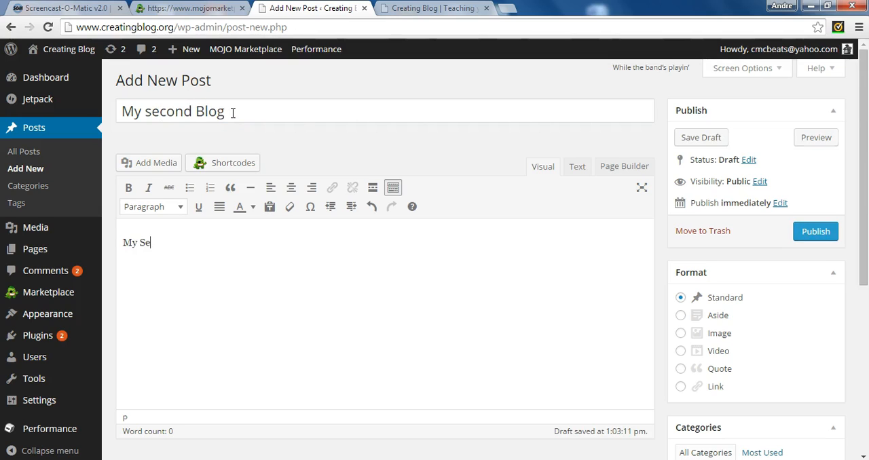
text(cond Bo)
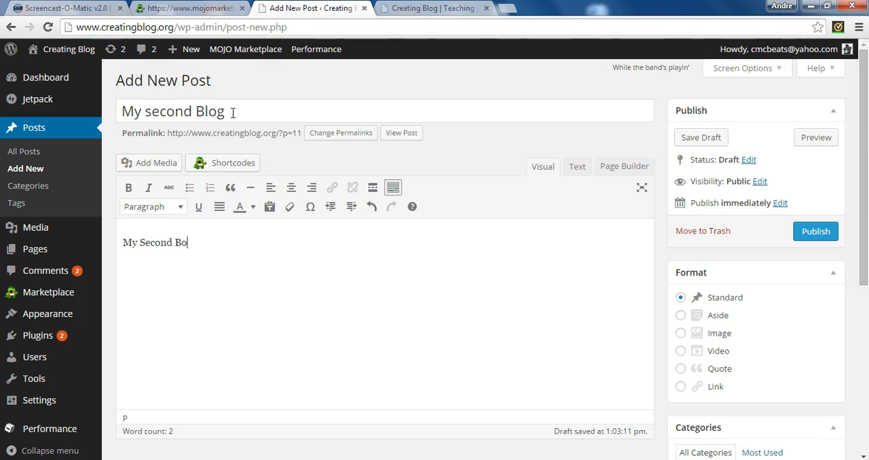
key(BackSpace)
text(log)
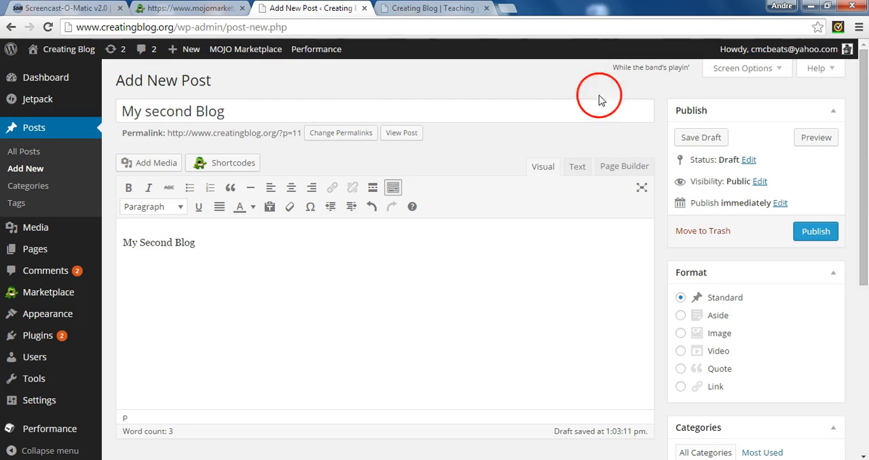
click(808, 233)
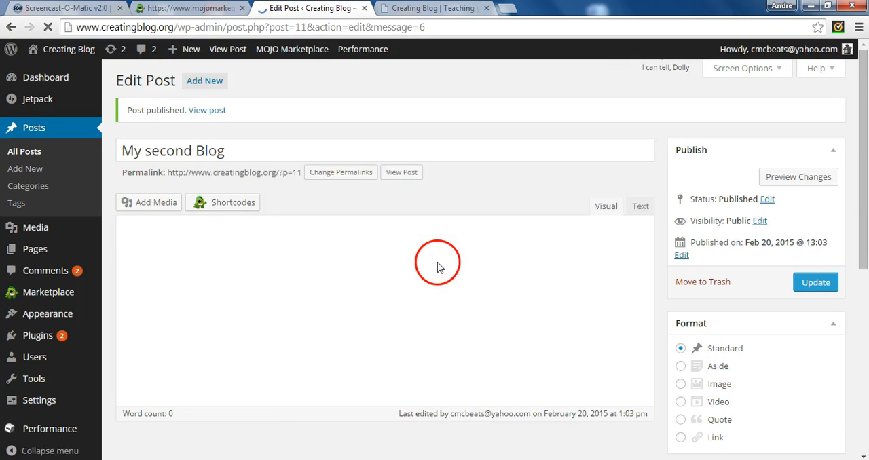
Reload the public site and check the new post on the front page and under Recent Posts.
click(432, 8)
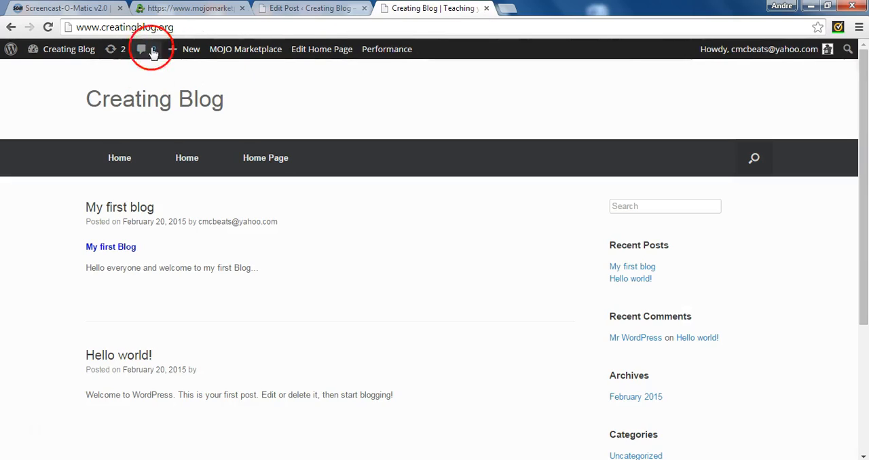
click(48, 27)
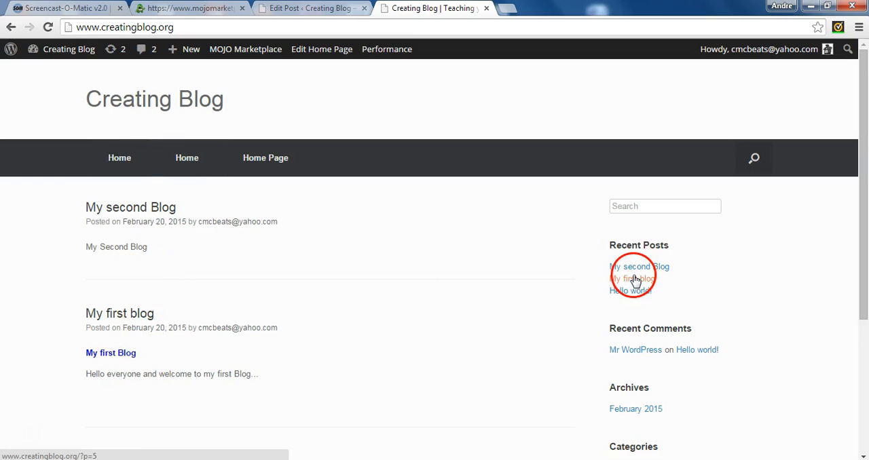
click(354, 297)
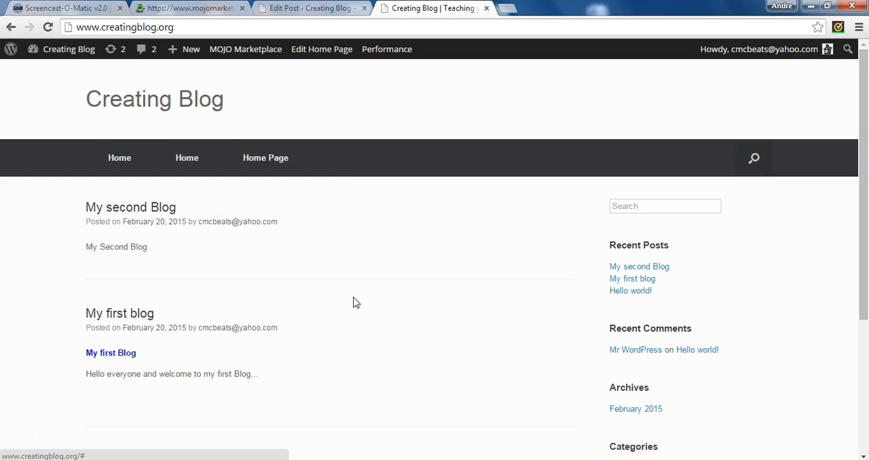
click(202, 450)
click(112, 444)
click(51, 428)
click(28, 428)
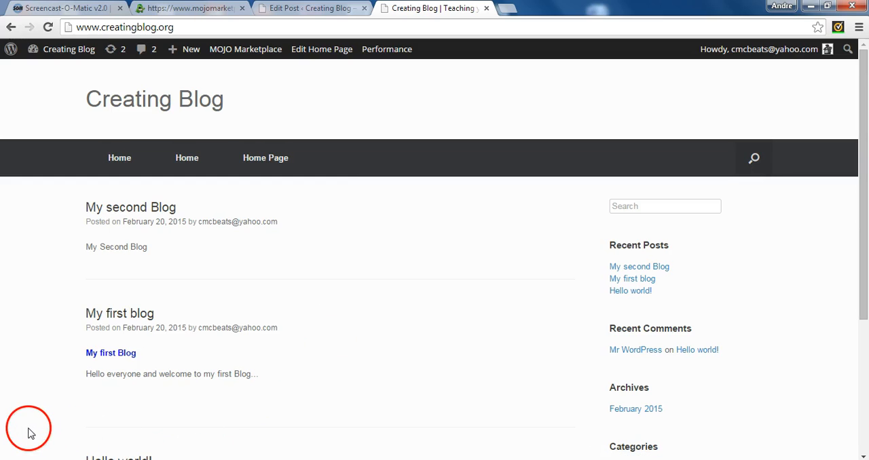